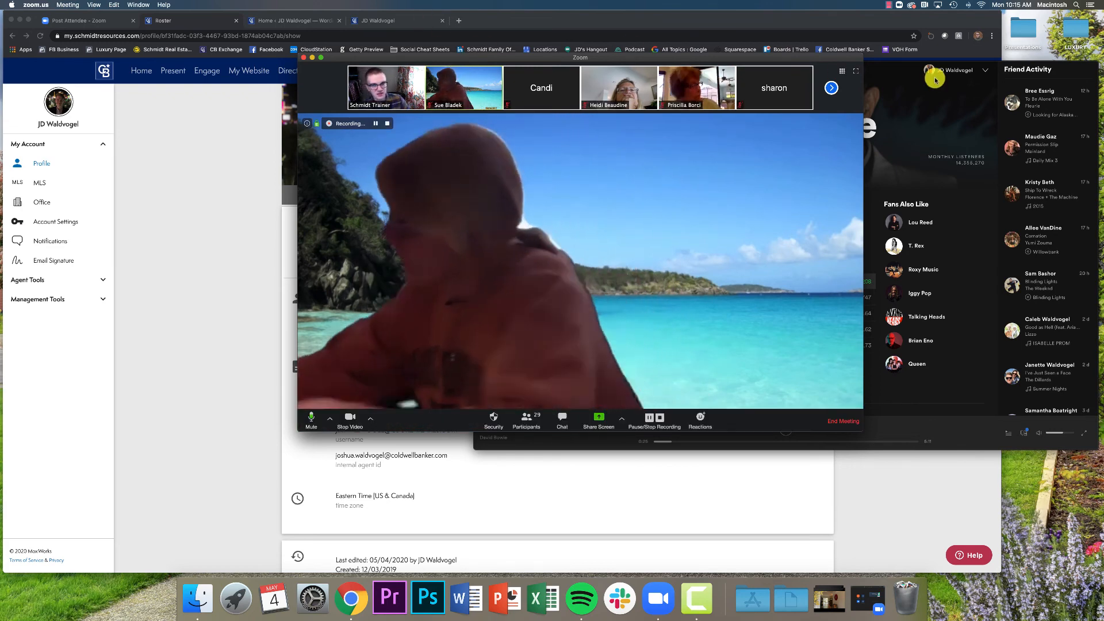
Close Spotify and share Desktop 1 with the Zoom meeting
left_click(932, 75)
left_click(485, 69)
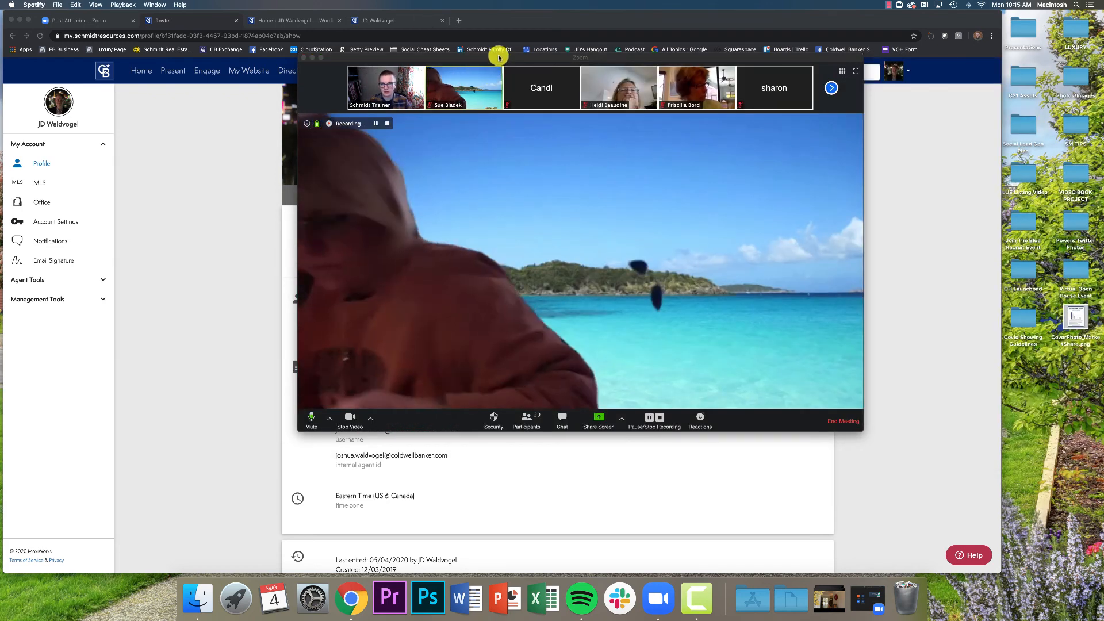
left_click(498, 56)
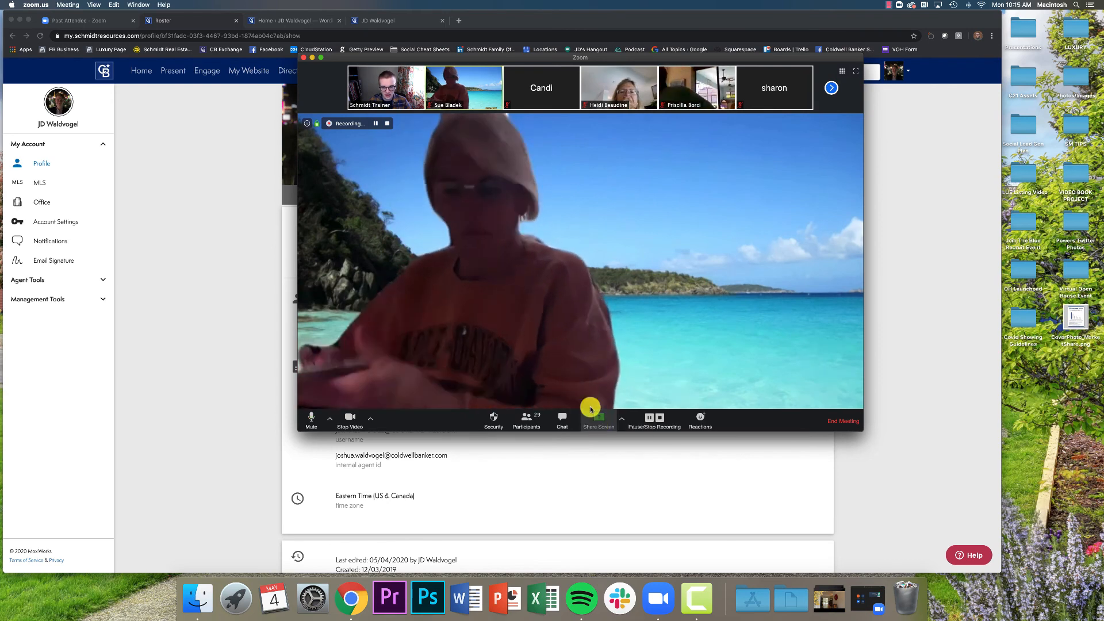
left_click(599, 419)
left_click(768, 372)
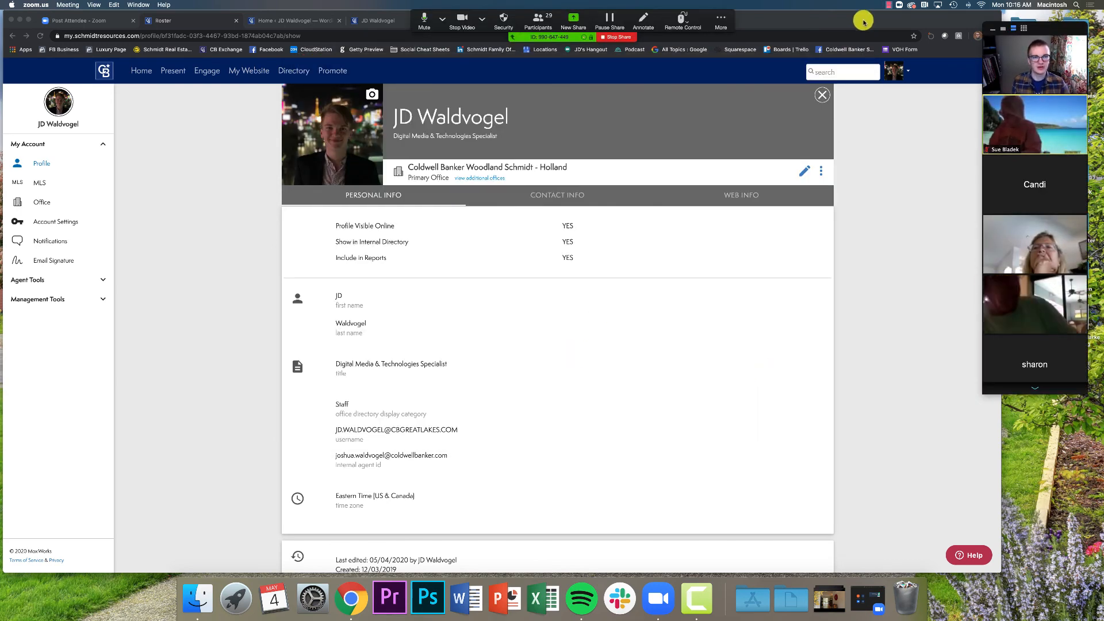
Switch to the JD Waldvogel agent website tab and widen the browser window to the screen edge
left_click_drag(860, 16, 861, 19)
left_click(404, 23)
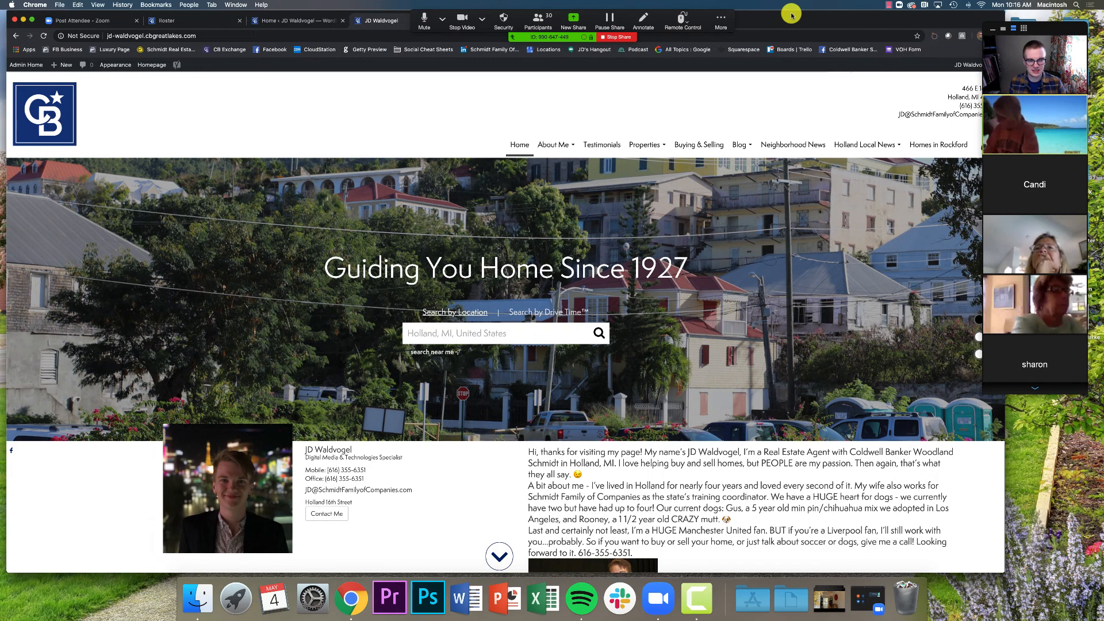
left_click_drag(792, 16, 807, 16)
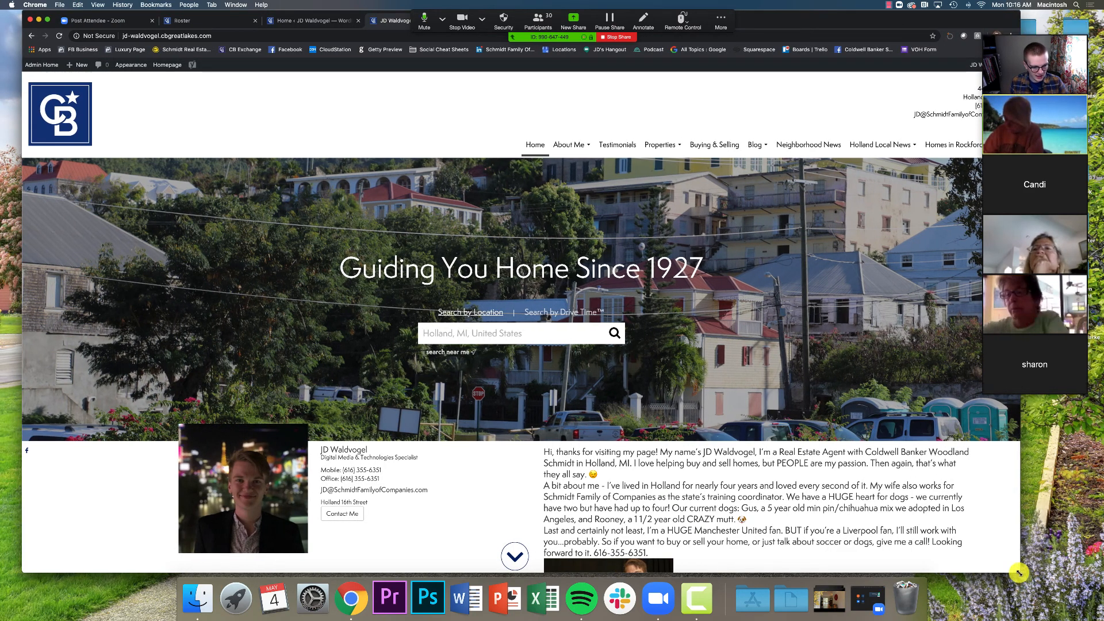
left_click_drag(1026, 580, 1100, 579)
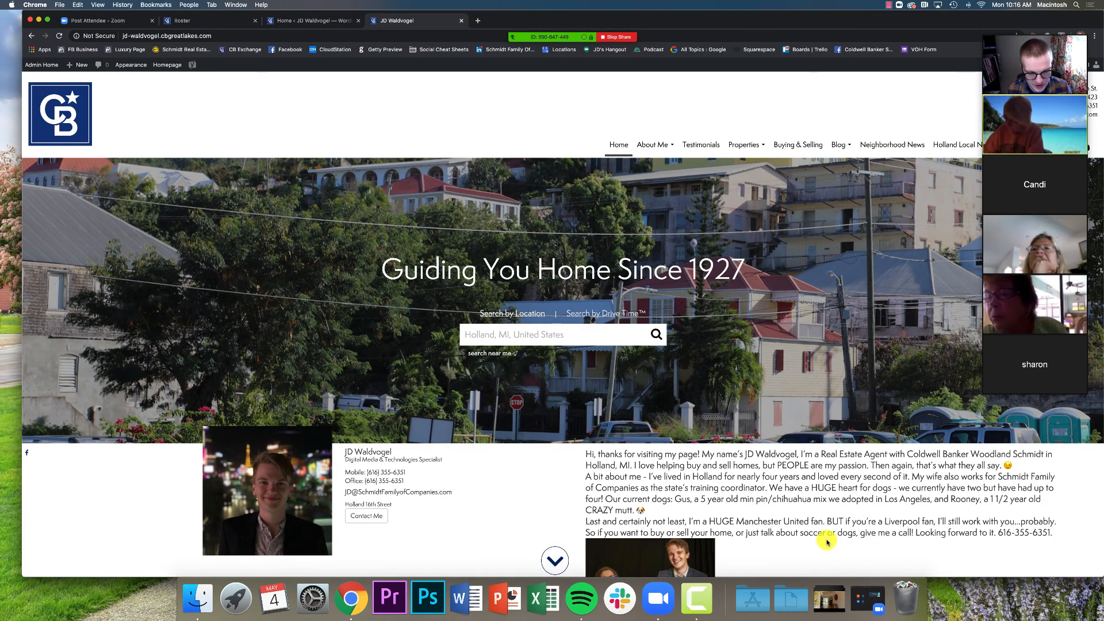
Scroll to Holland Luxury Homes, advance the listings carousel twice, and scroll back up
scroll(826, 526, "down", 1)
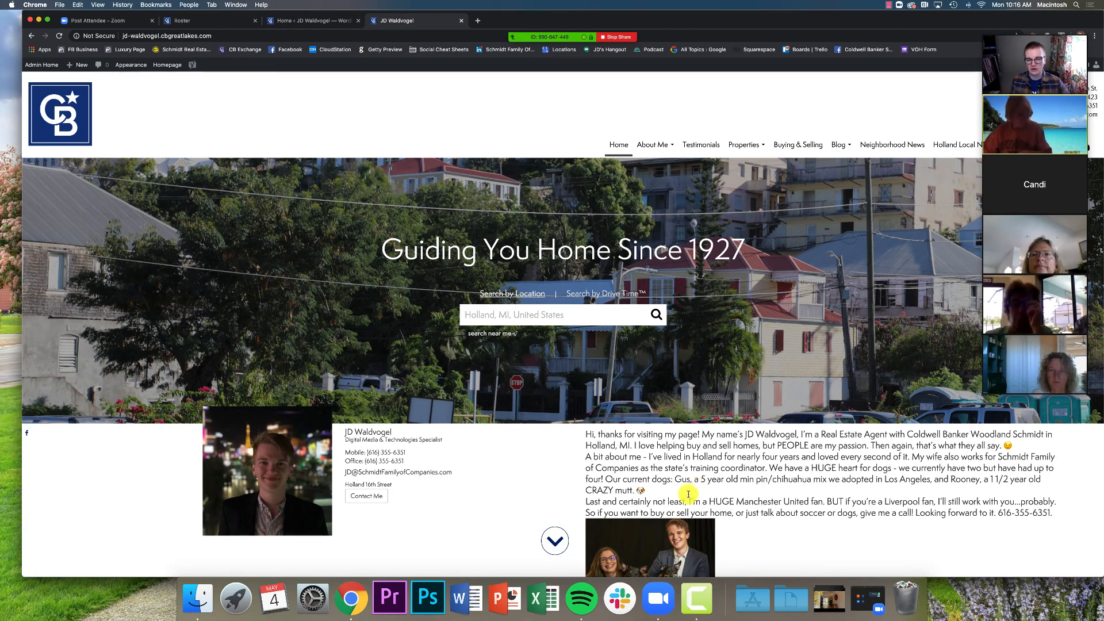
scroll(776, 477, "down", 3)
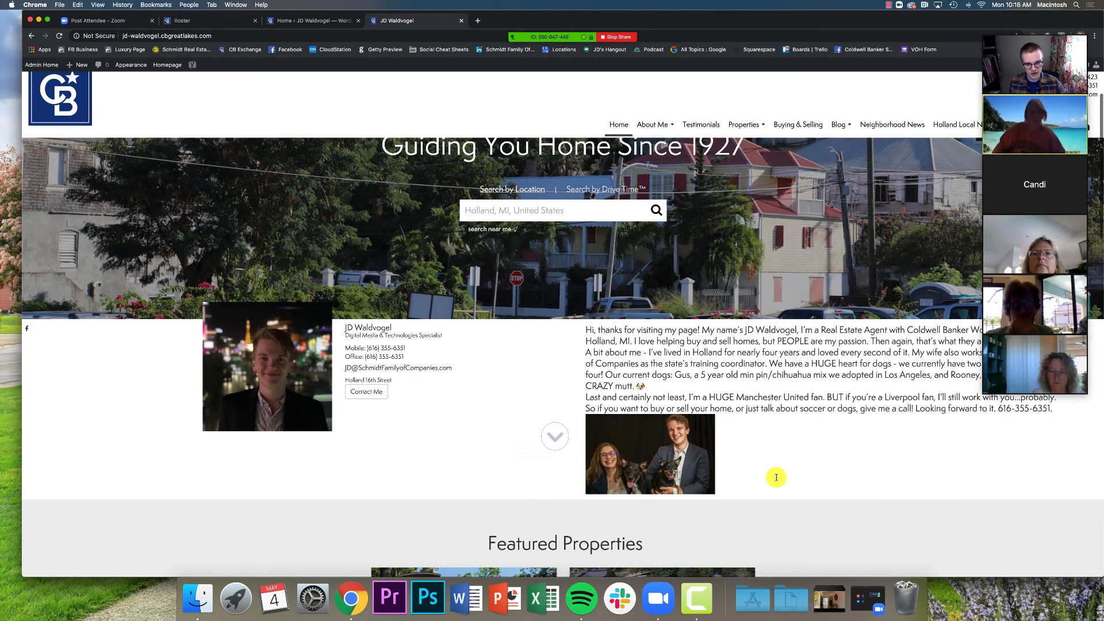
scroll(782, 483, "down", 5)
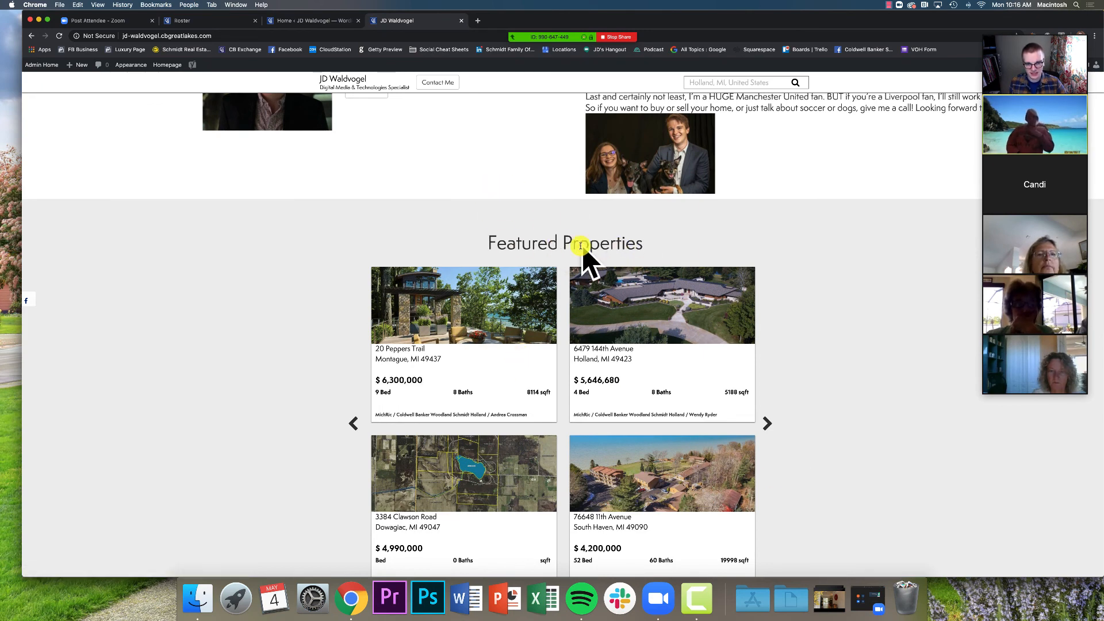
scroll(776, 293, "down", 7)
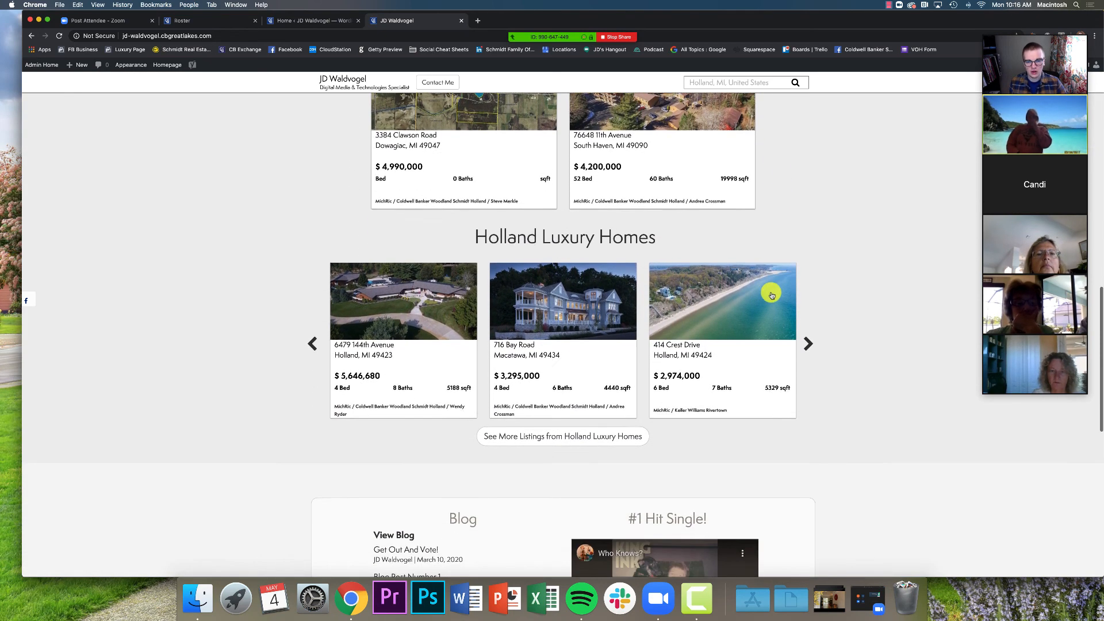
left_click_drag(470, 235, 689, 239)
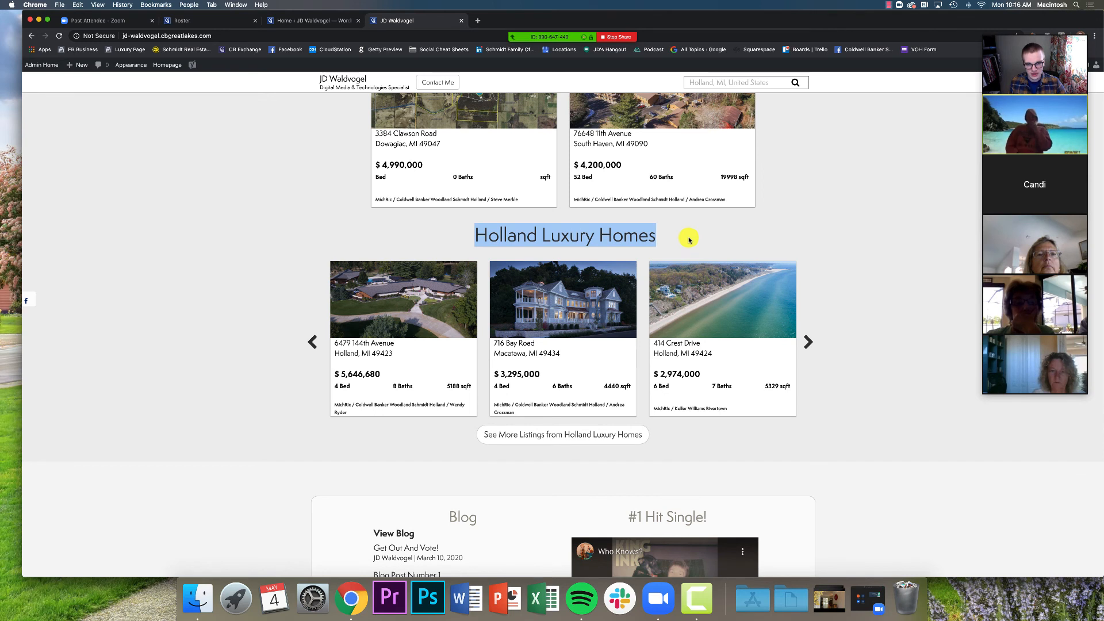
left_click(698, 237)
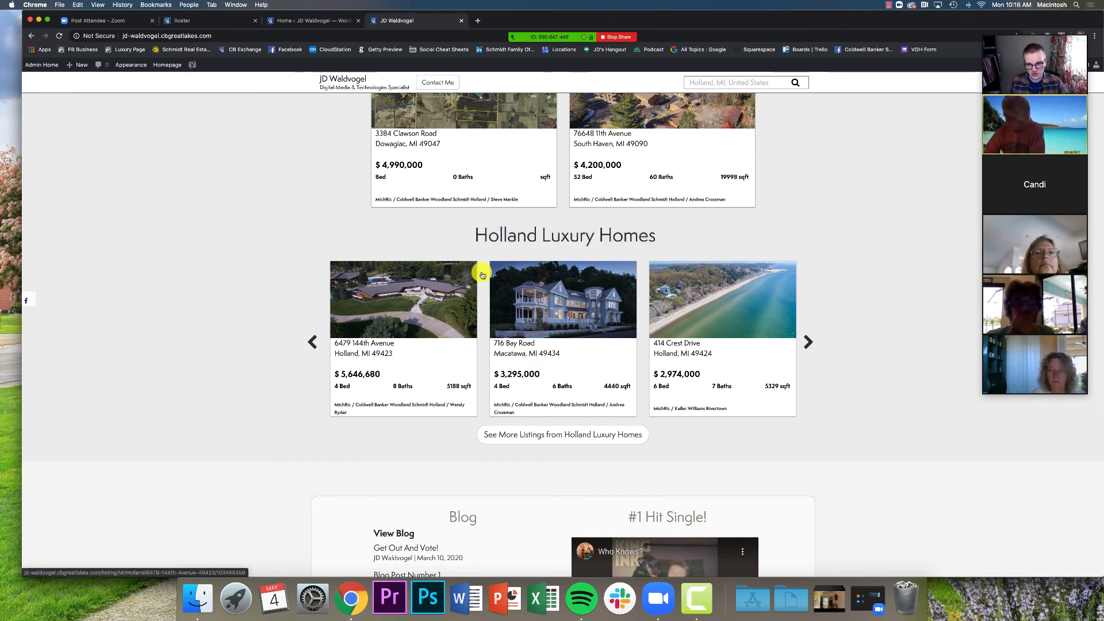
left_click(808, 344)
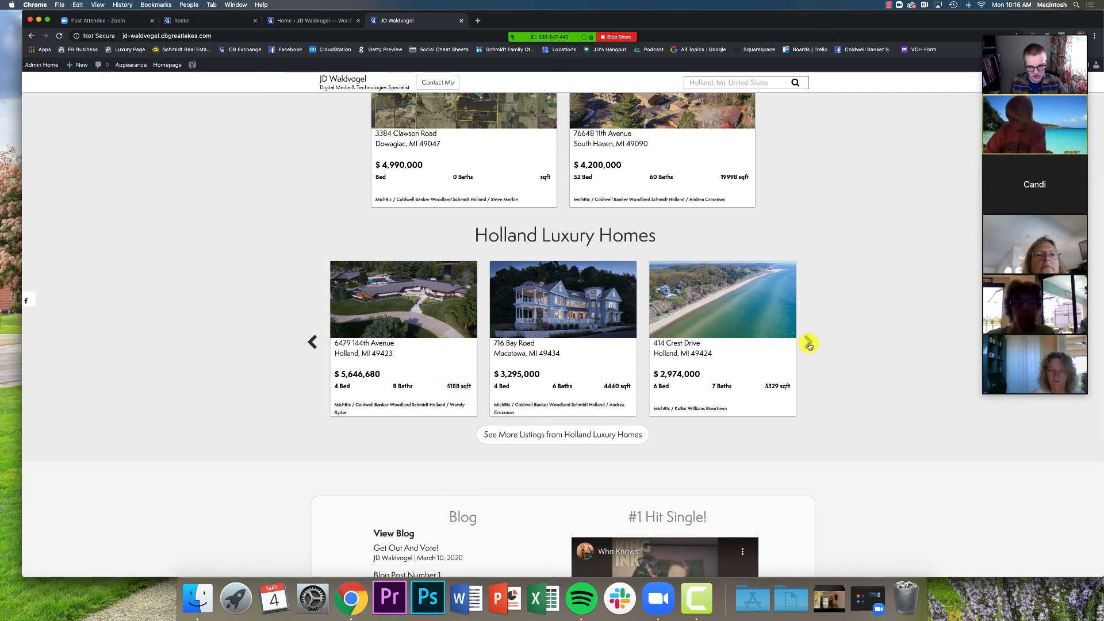
left_click(808, 343)
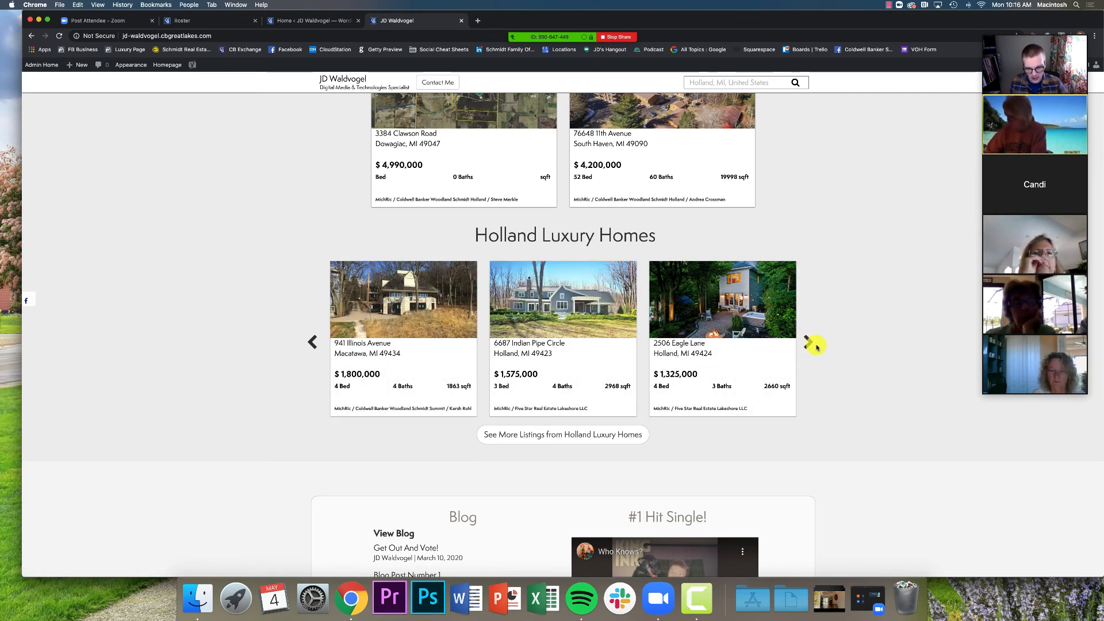
scroll(820, 347, "up", 20)
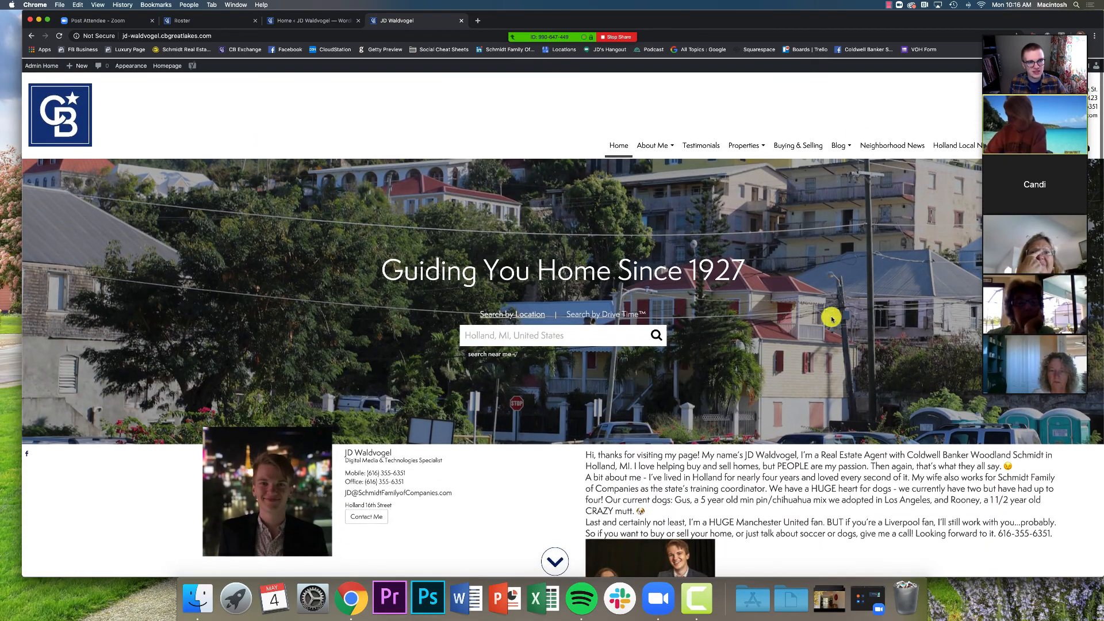
Open the Homes in Rockford search page from the home page navigation
mouse_move(1069, 52)
left_click_drag(909, 17, 783, 15)
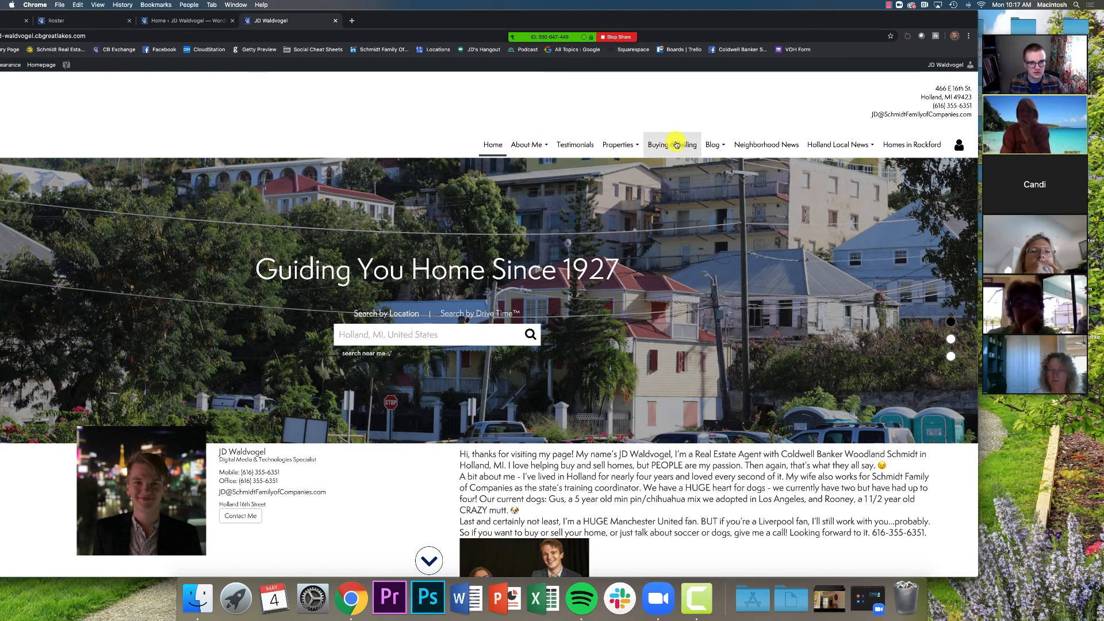
left_click(912, 145)
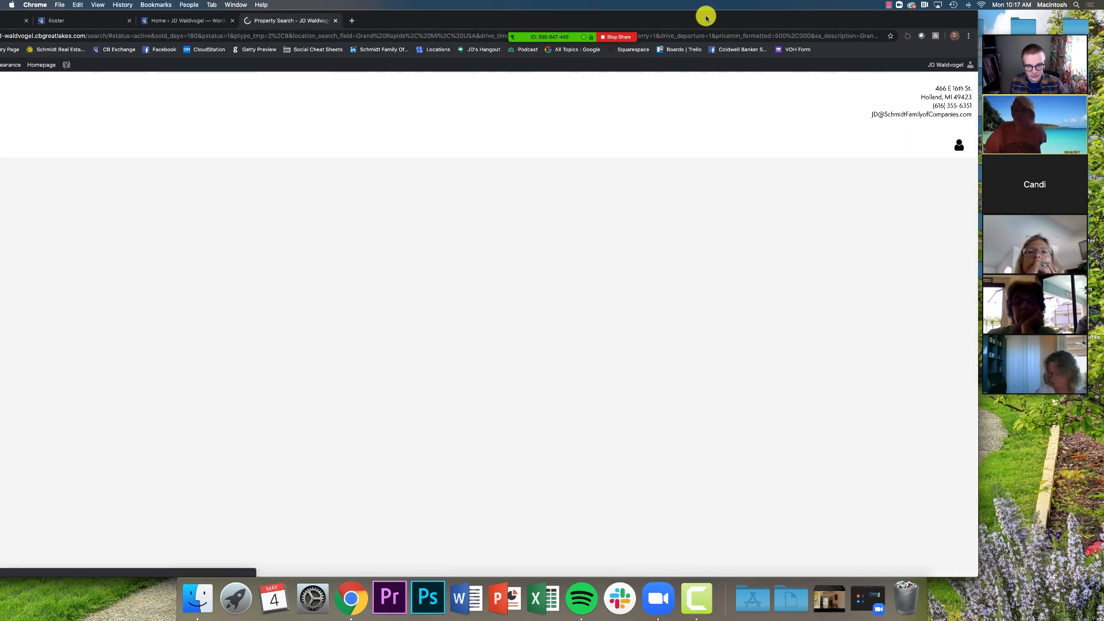
Review the 30 Grand Rapids, MI listings and map, then go back to the agent's home page
left_click_drag(706, 18, 811, 2)
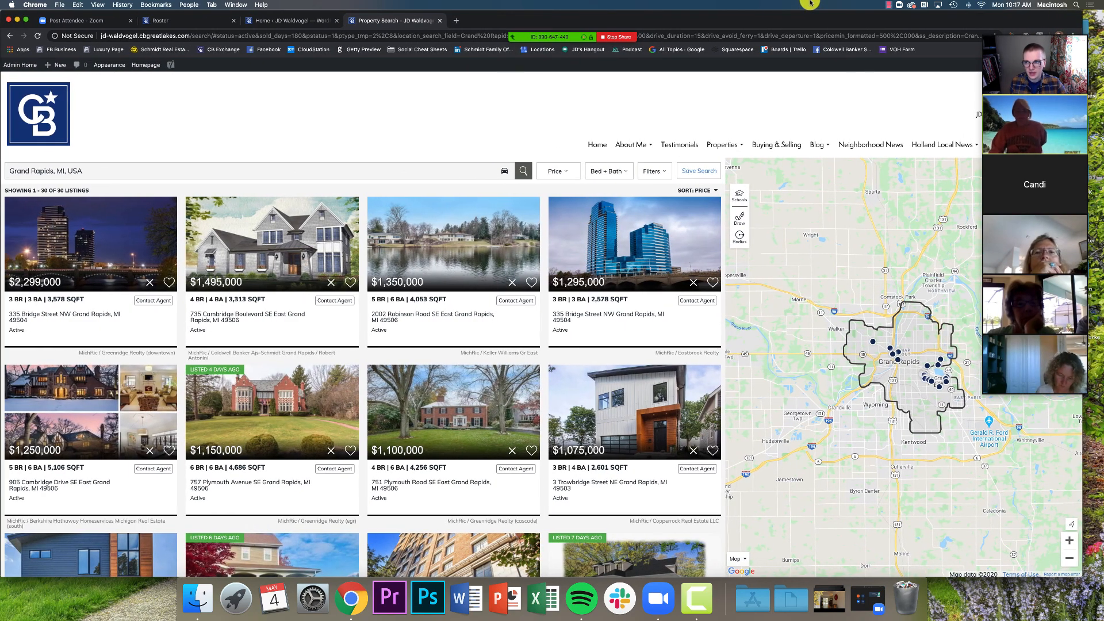
left_click(13, 38)
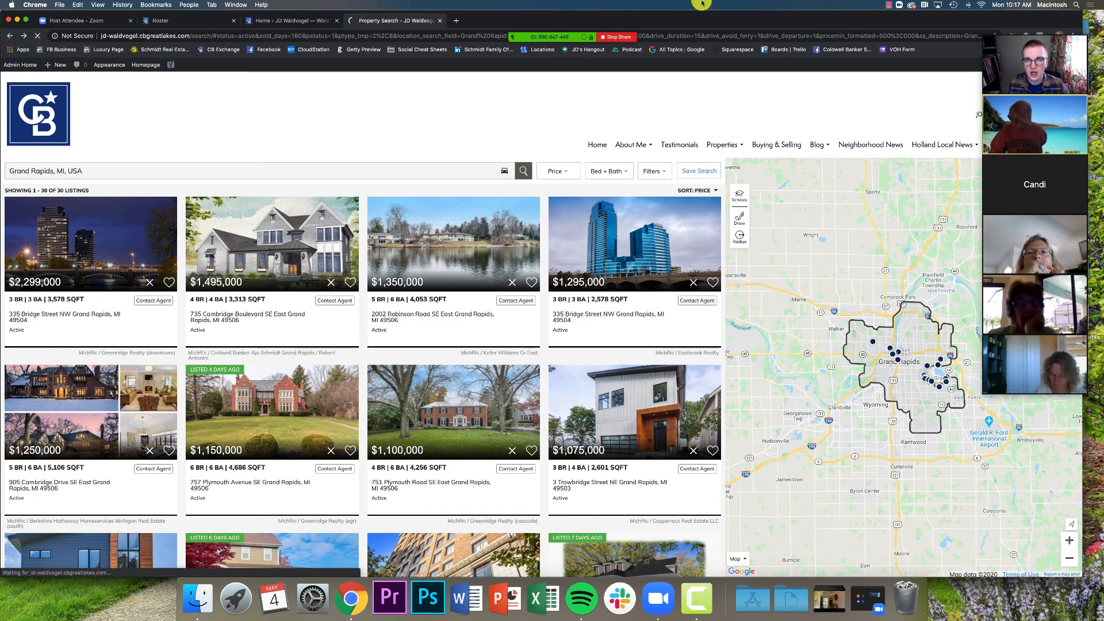
left_click_drag(701, 15, 605, 7)
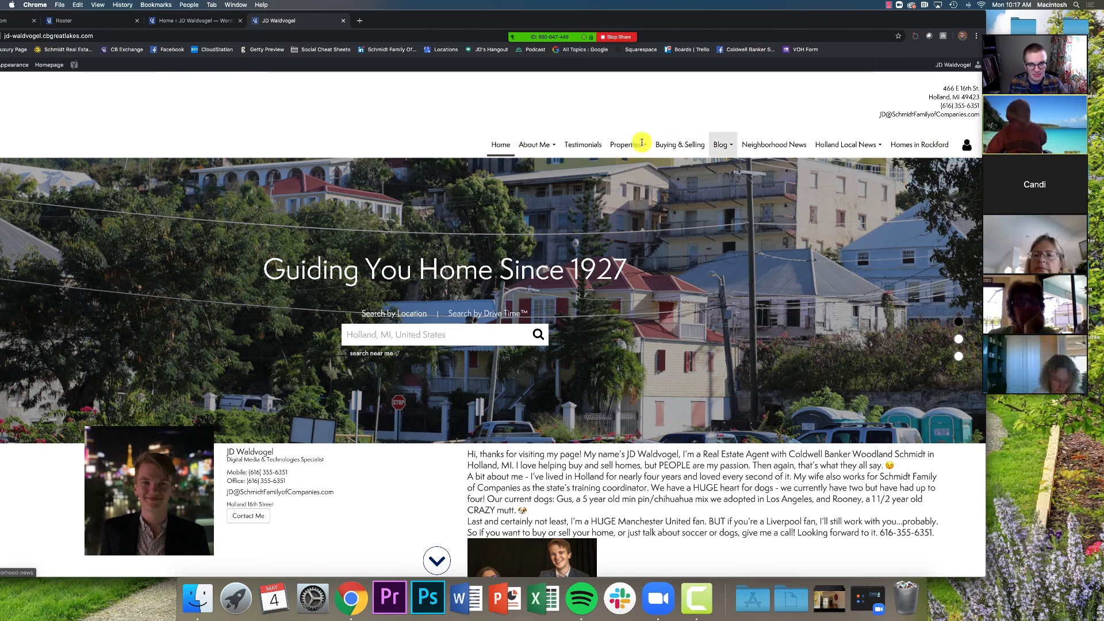
Check the About Me pages and scroll down to Holland Luxury Homes and back up
left_click(533, 144)
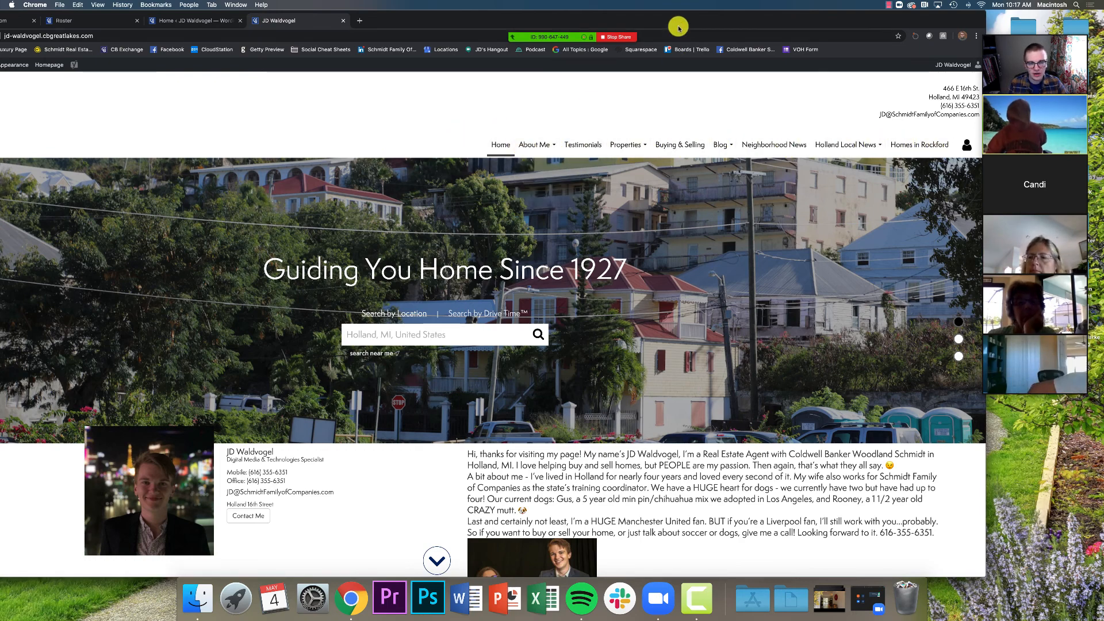
left_click_drag(673, 22, 770, 5)
scroll(689, 222, "down", 1)
scroll(690, 223, "down", 10)
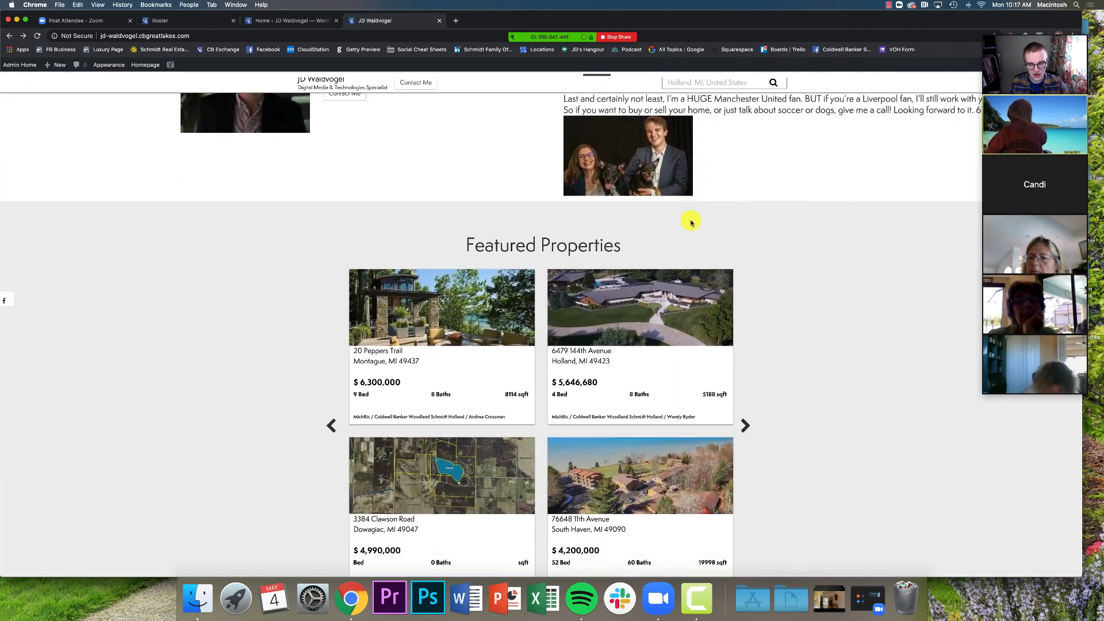
scroll(803, 215, "down", 1)
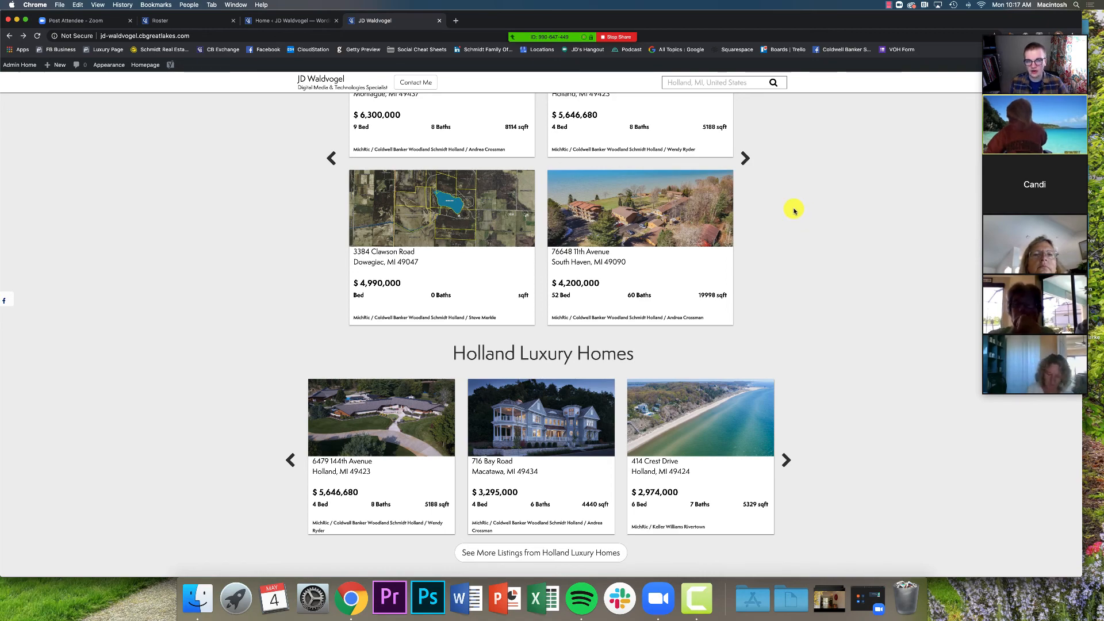
scroll(791, 210, "up", 10)
scroll(754, 279, "up", 2)
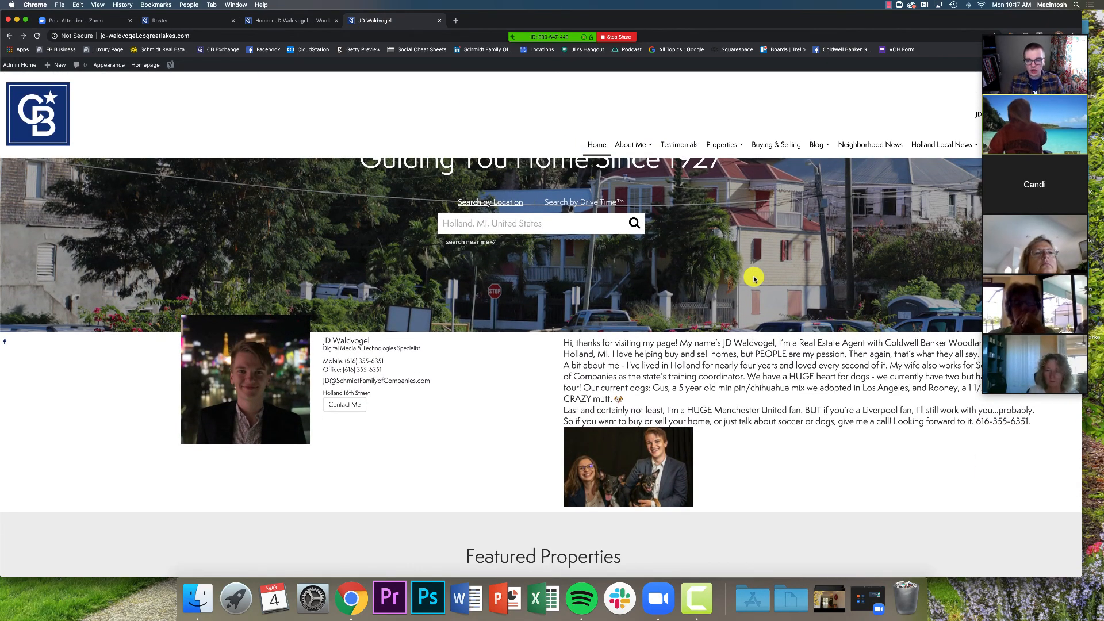
Switch to the agent's roster profile page tab
scroll(754, 278, "down", 10)
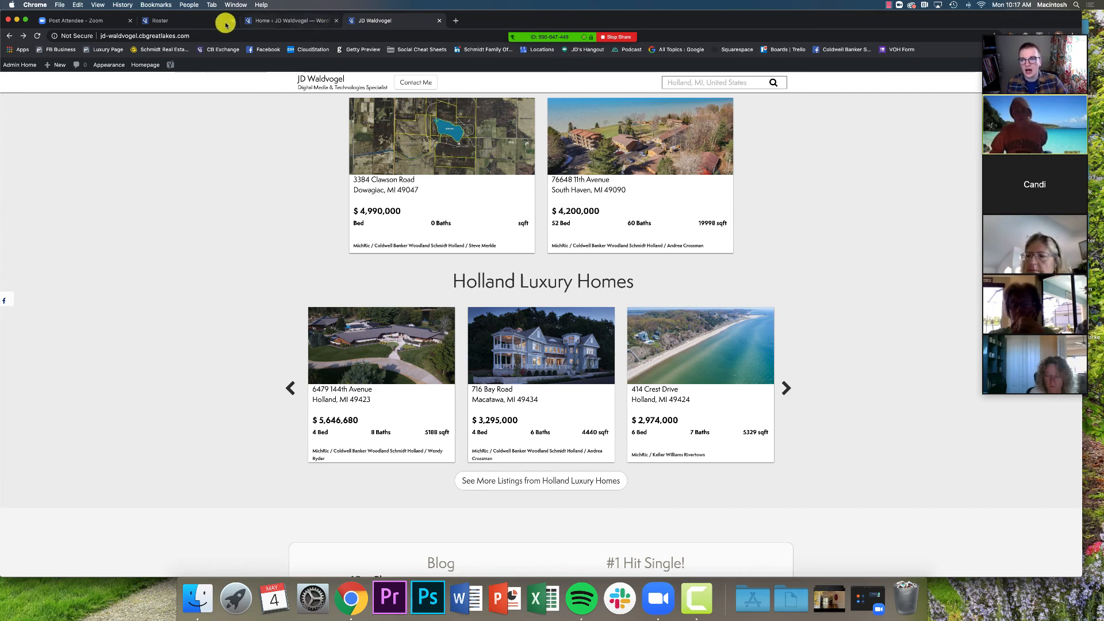
left_click(188, 20)
left_click_drag(617, 22, 608, 22)
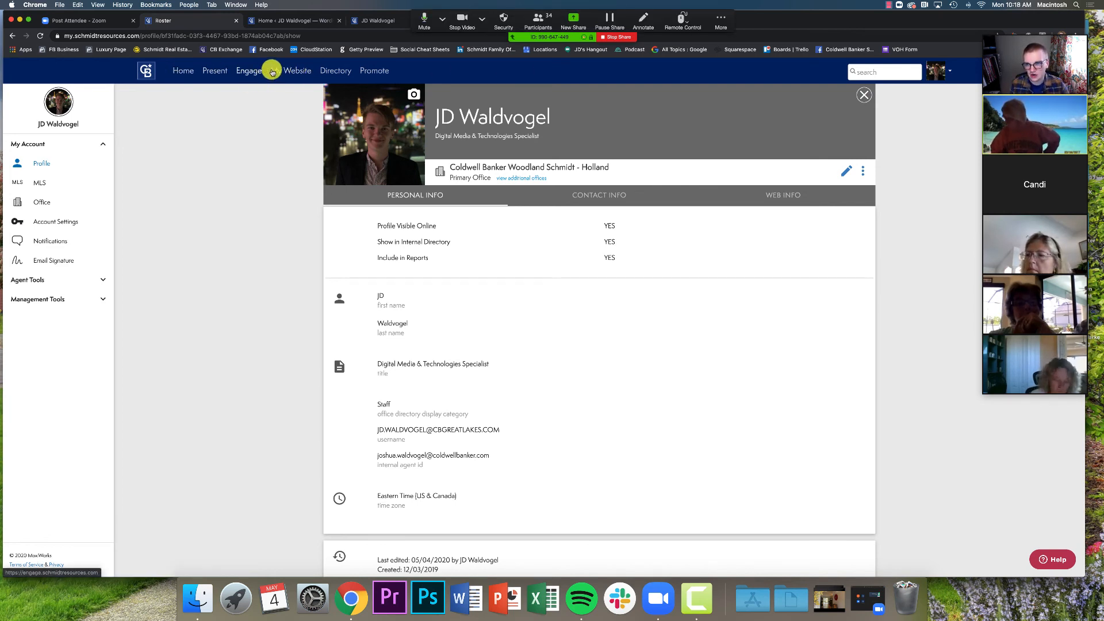
Open the Admin Tool dashboard and highlight the Create Custom Search Links common task
left_click(285, 21)
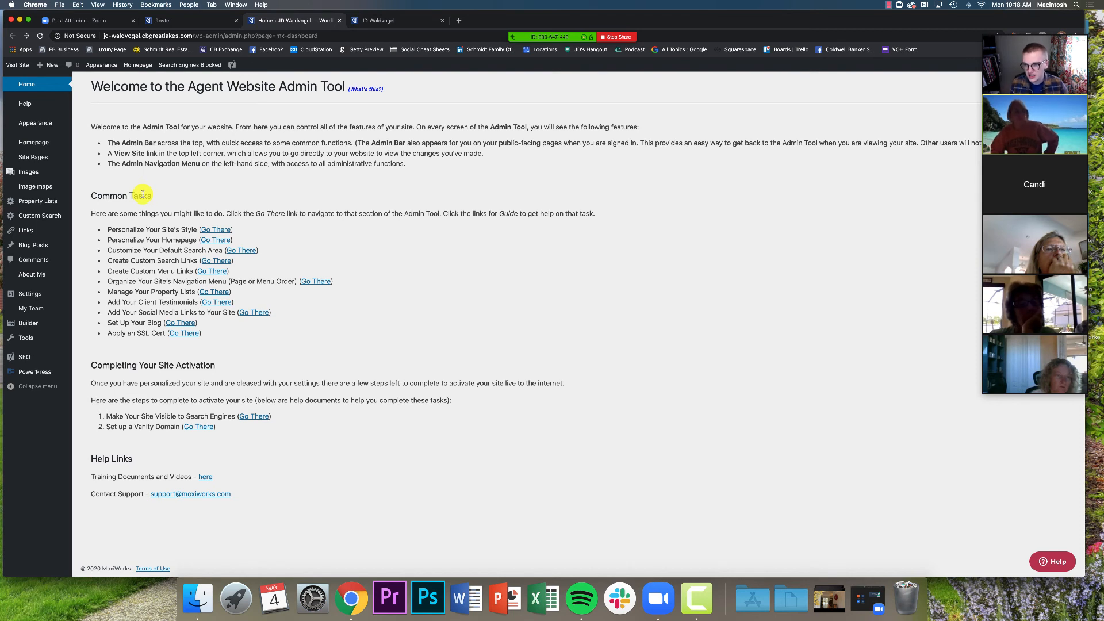
left_click_drag(160, 198, 198, 198)
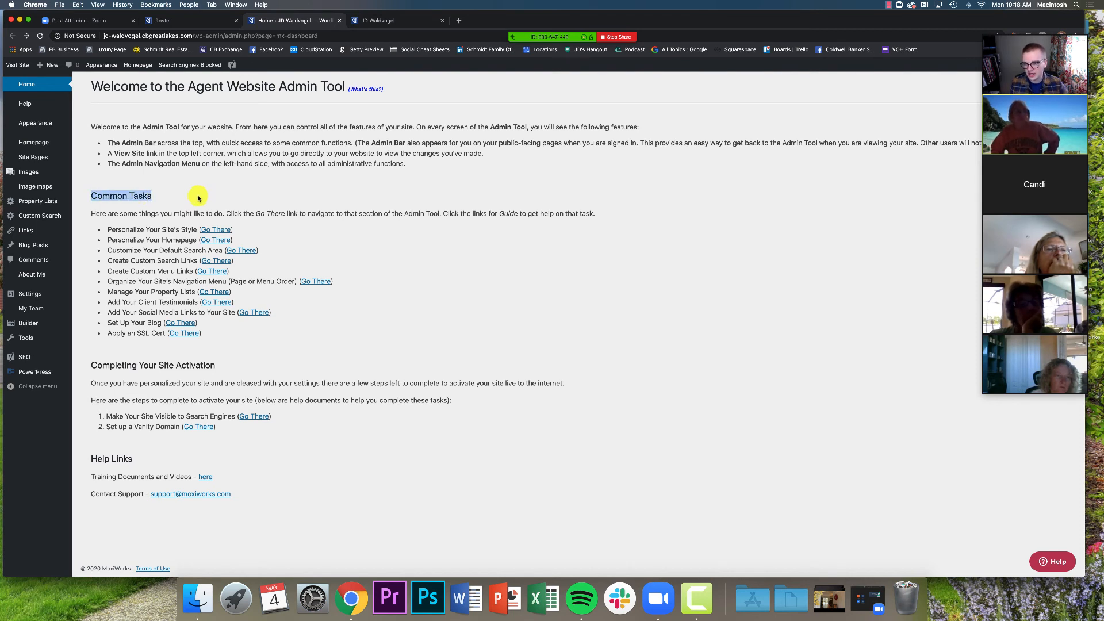
left_click(92, 197)
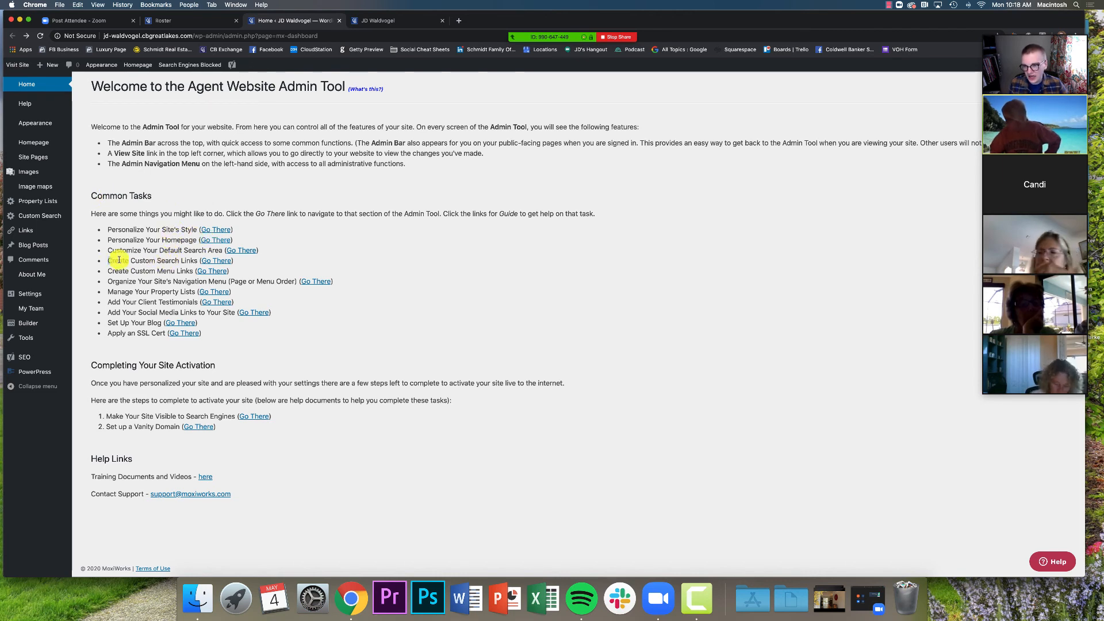
left_click_drag(119, 260, 200, 260)
left_click(313, 266)
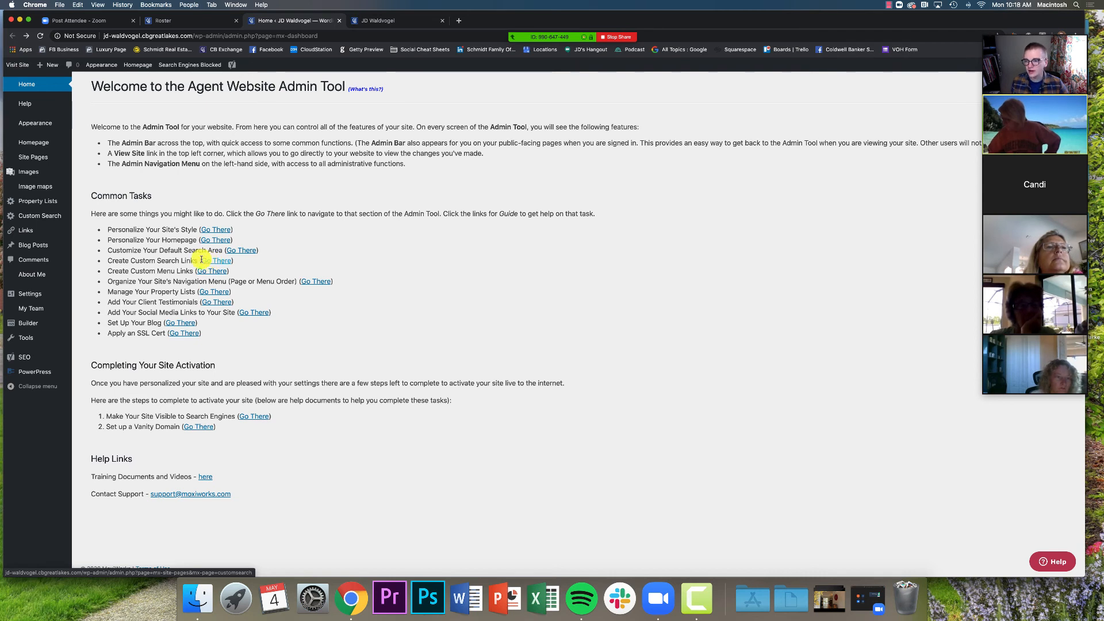
mouse_move(36, 162)
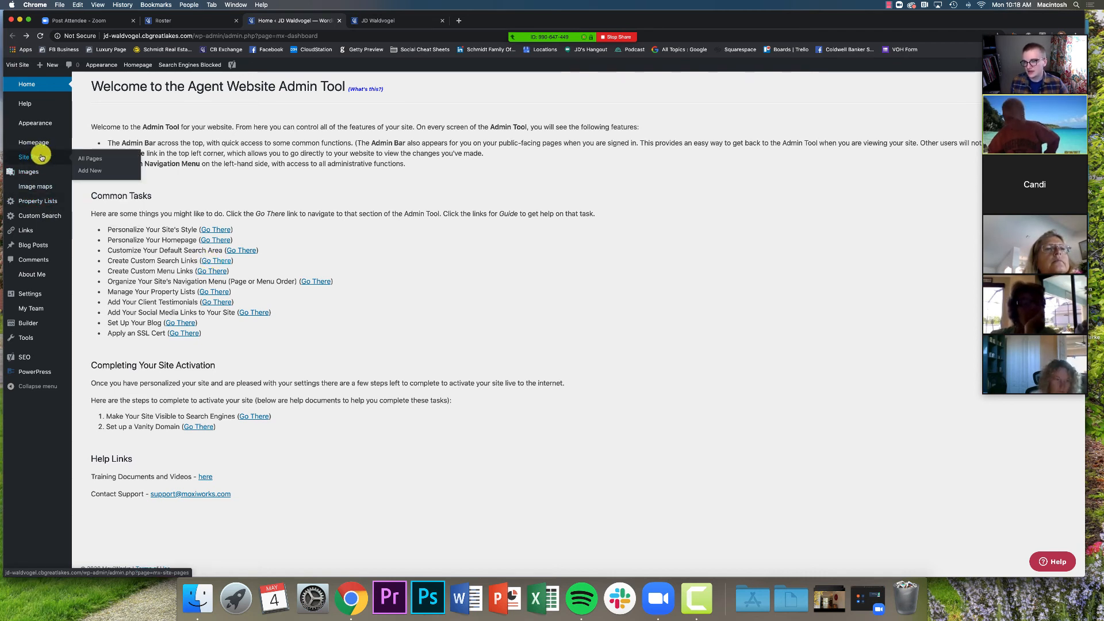
Open Site Pages > All Pages and scroll through the 21 existing pages
left_click(30, 157)
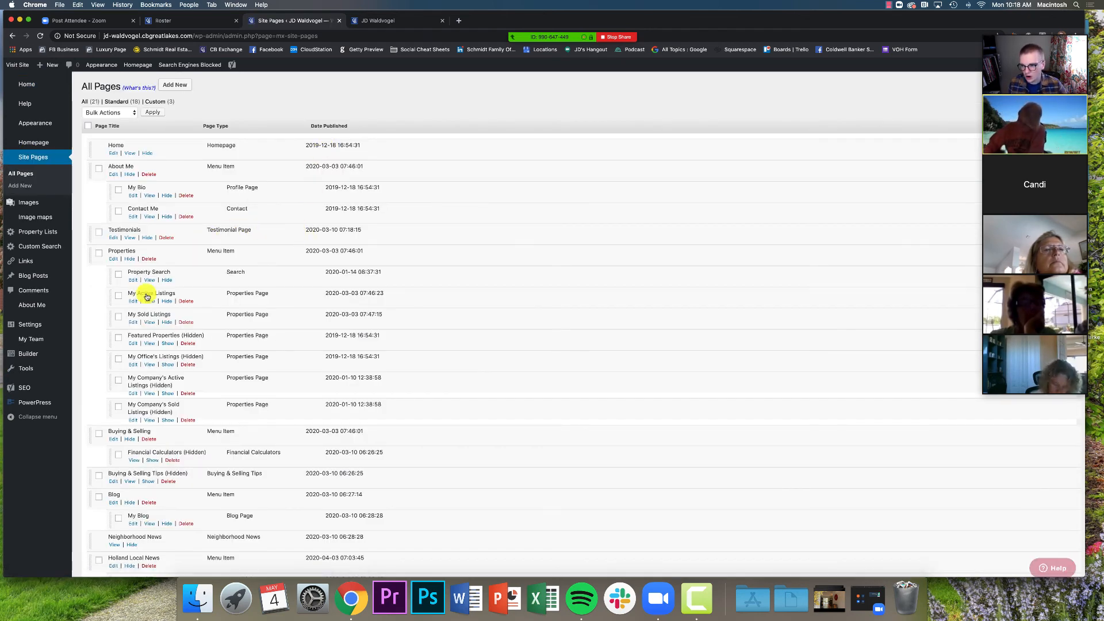
scroll(228, 460, "down", 5)
scroll(228, 460, "down", 1)
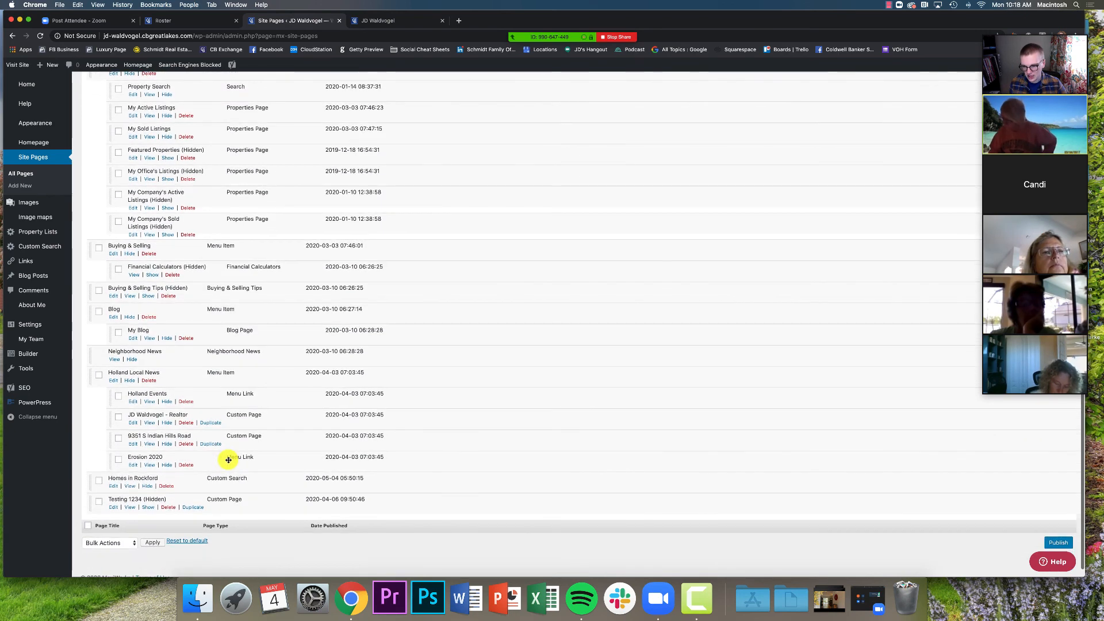
scroll(228, 460, "up", 1)
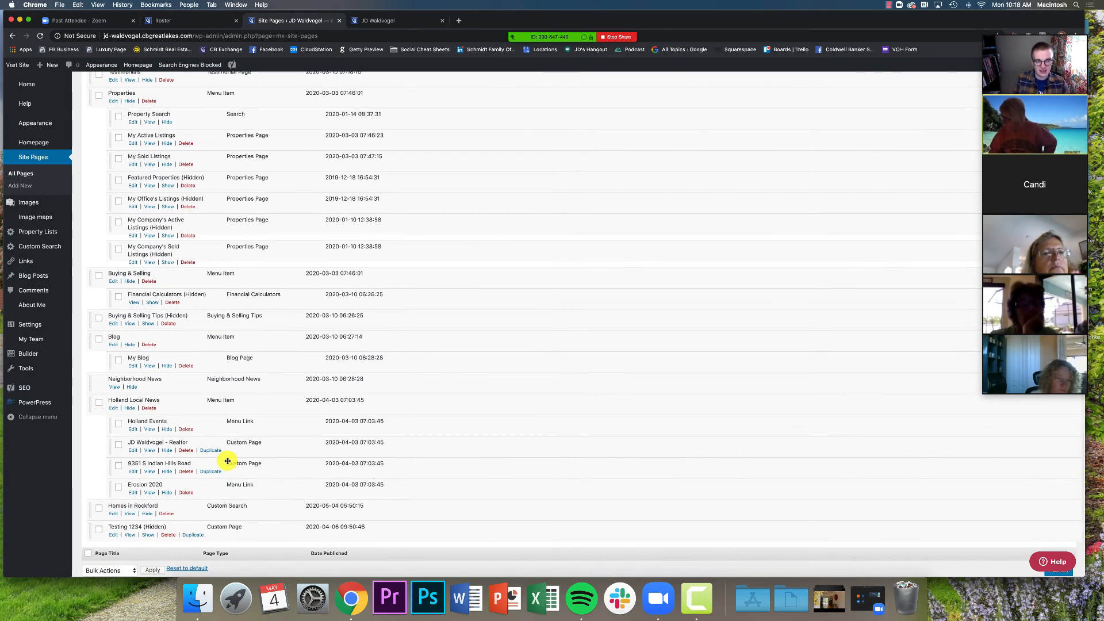
scroll(228, 461, "up", 5)
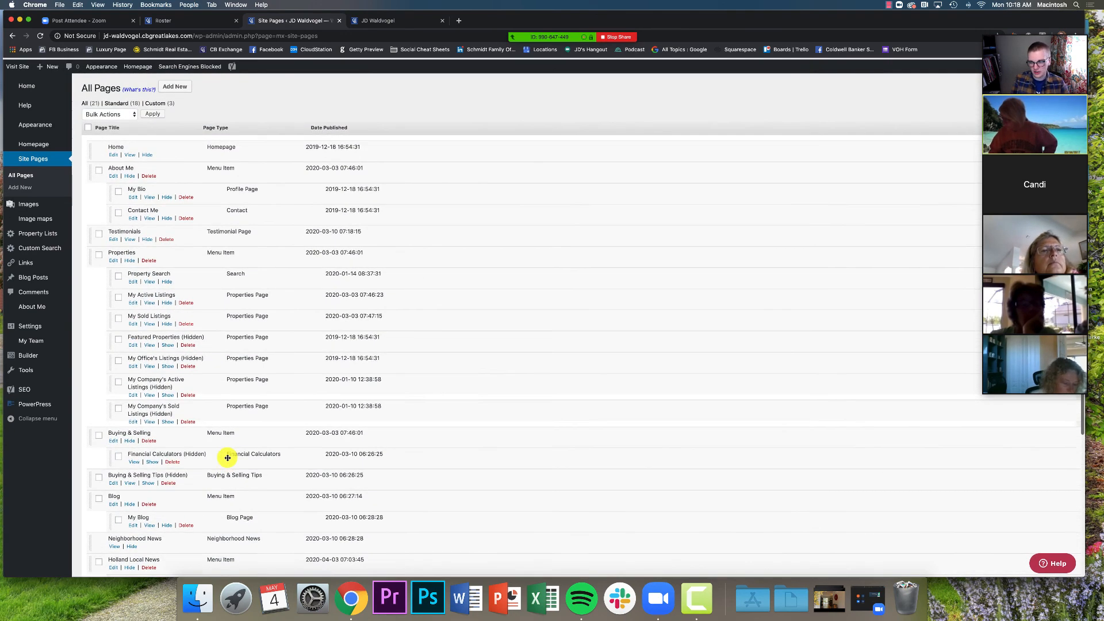
mouse_move(45, 253)
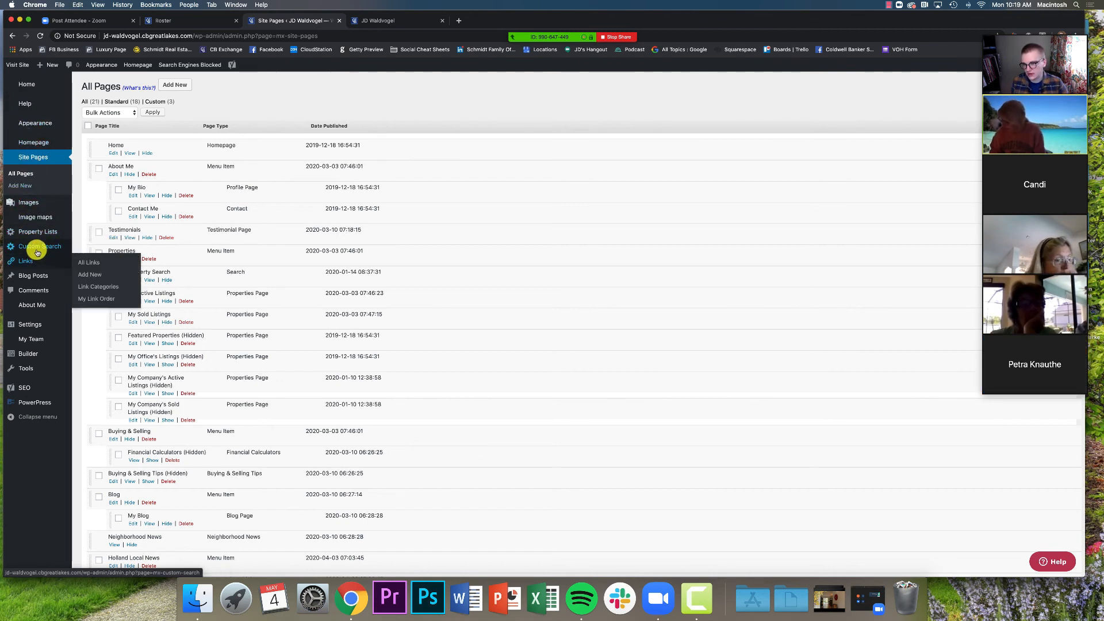
Add a new custom search titled 'Grand Rapids Luxury Homes'
left_click(94, 263)
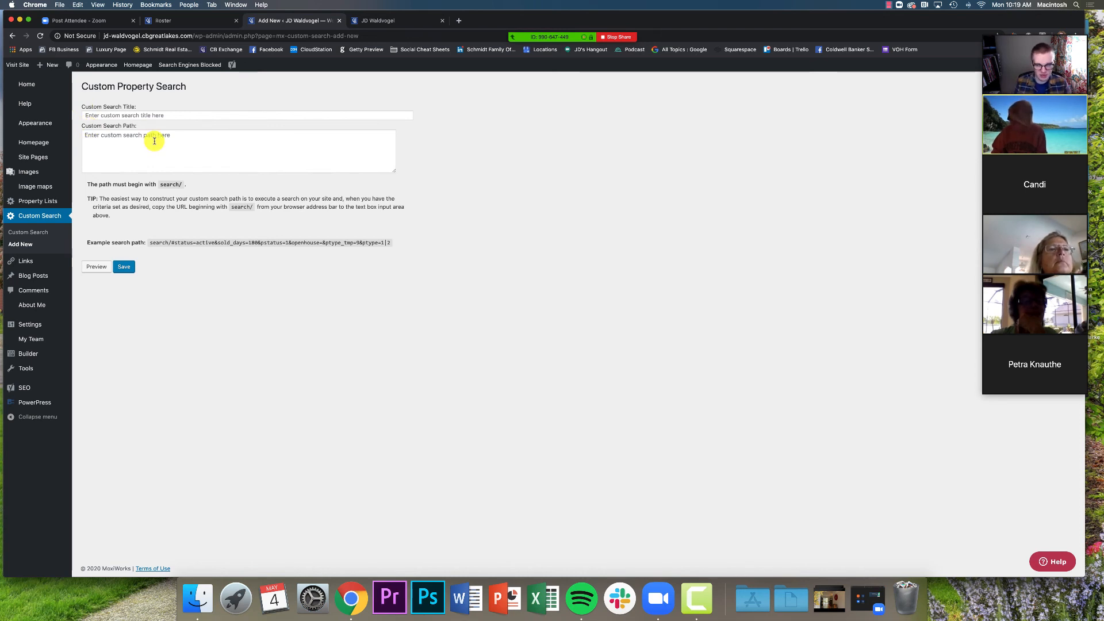
left_click(119, 115)
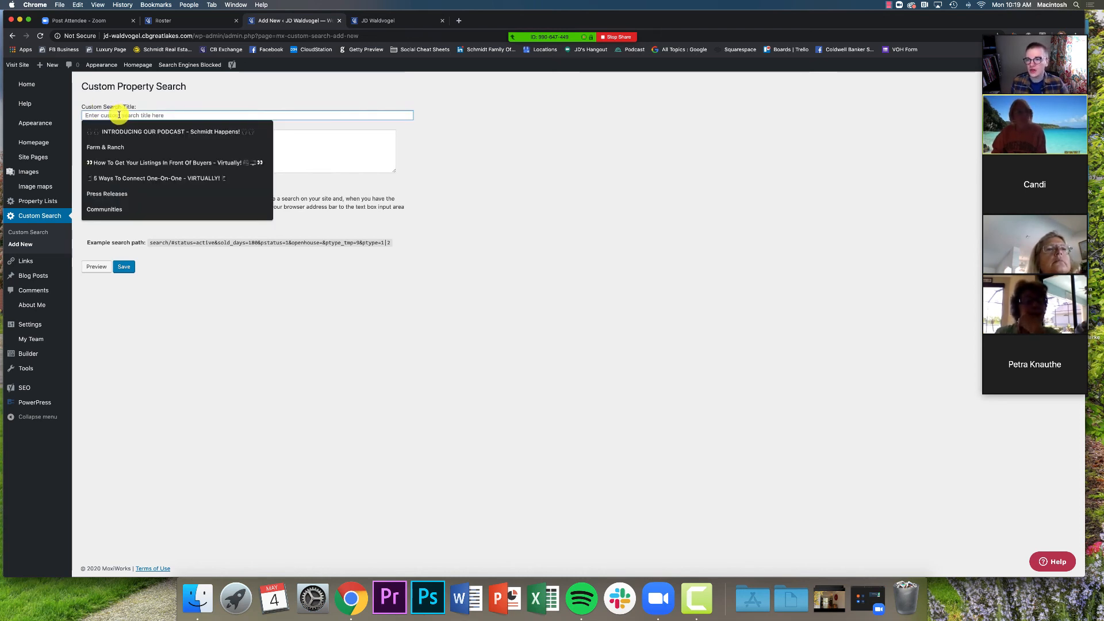
left_click(182, 94)
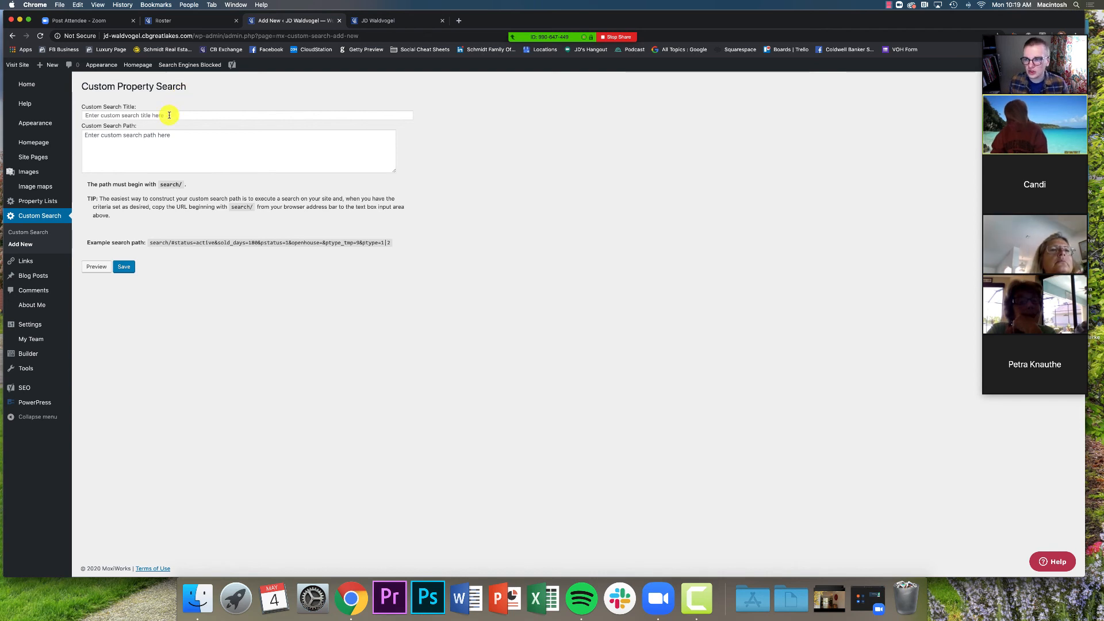
left_click(170, 115)
type("Hol")
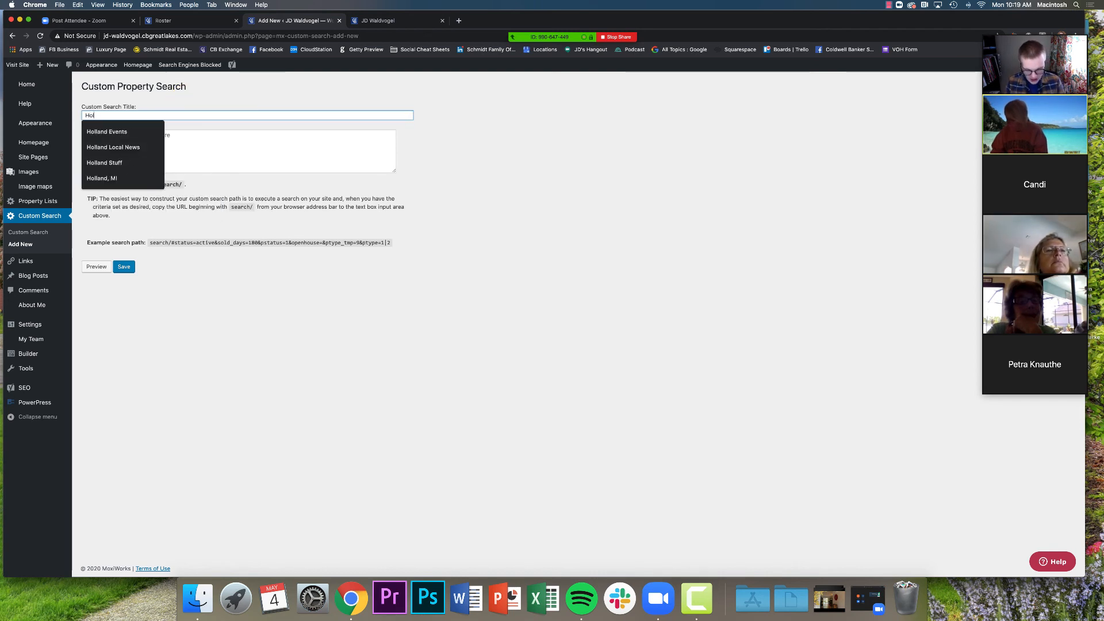
type("land Luxury")
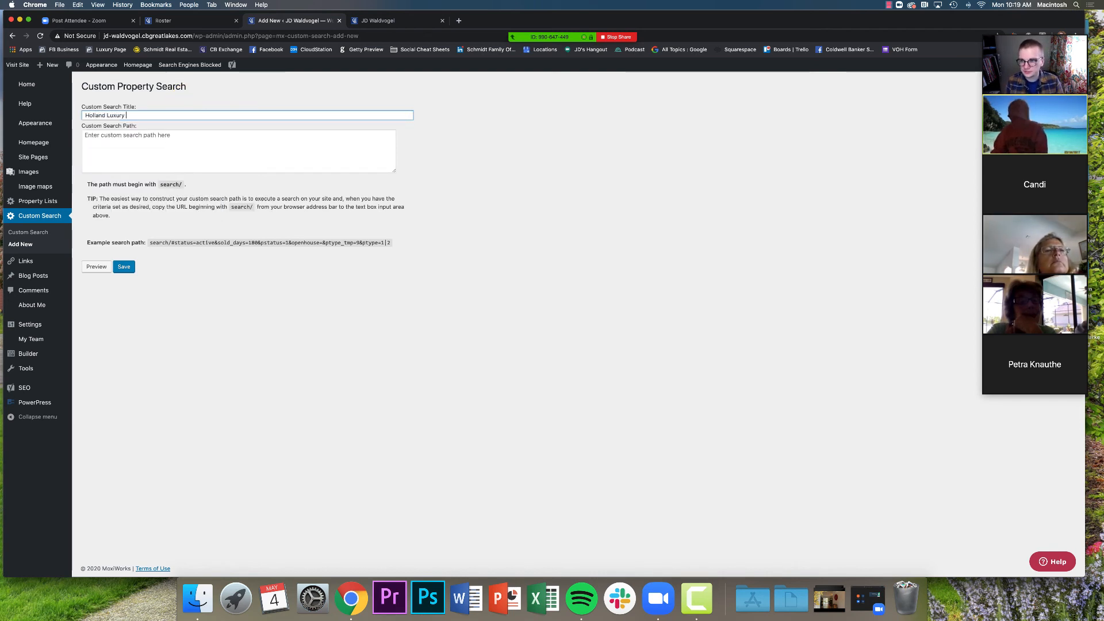
key("super+a")
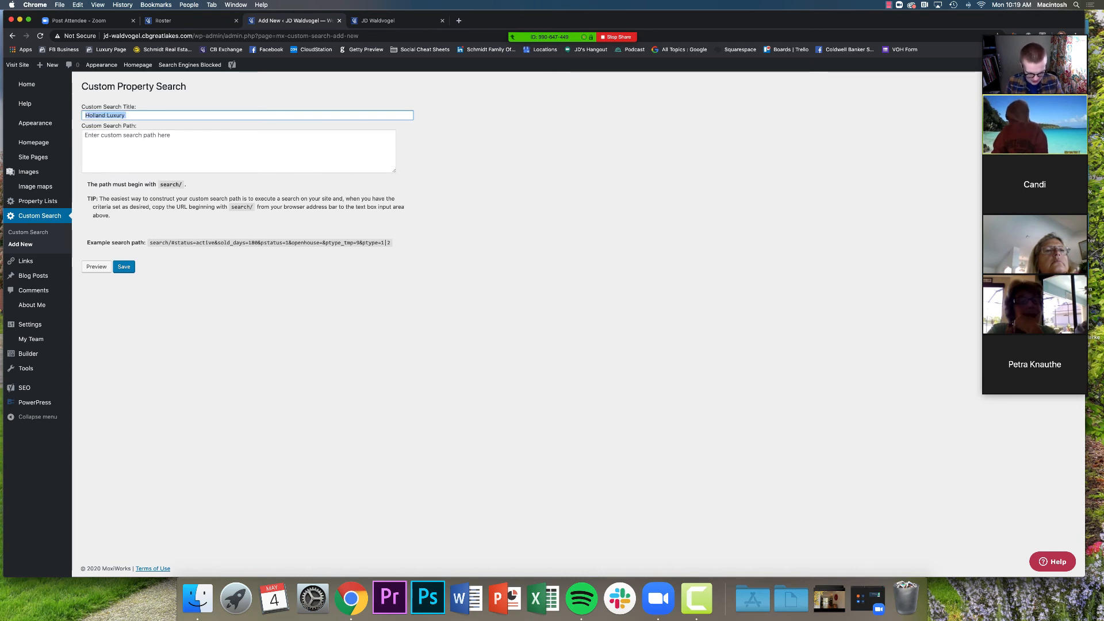
type("Holland ")
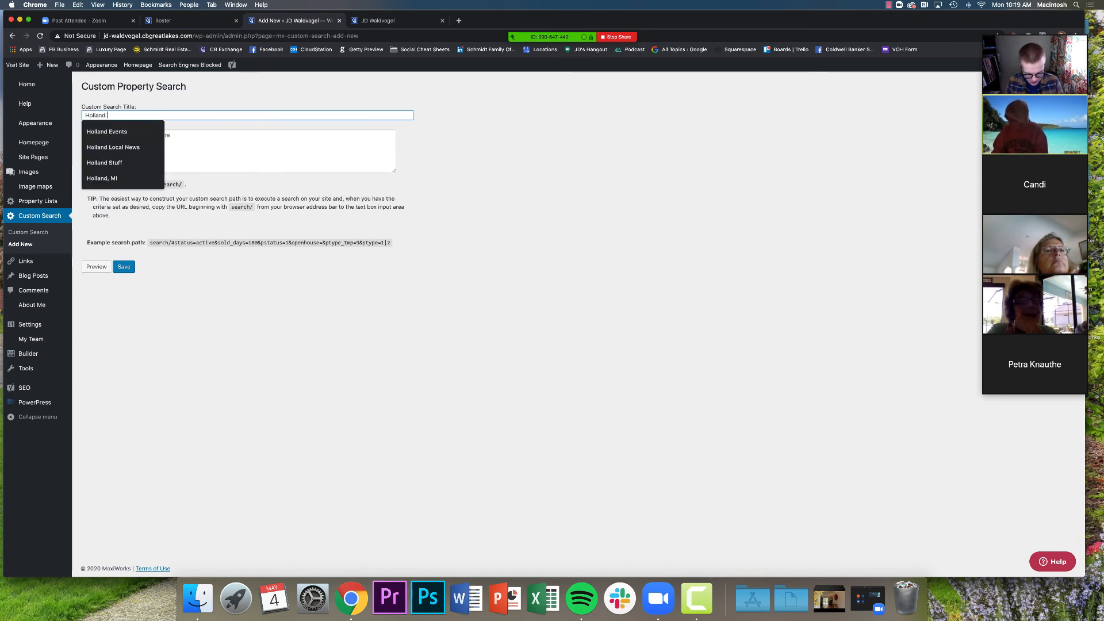
type("150-300")
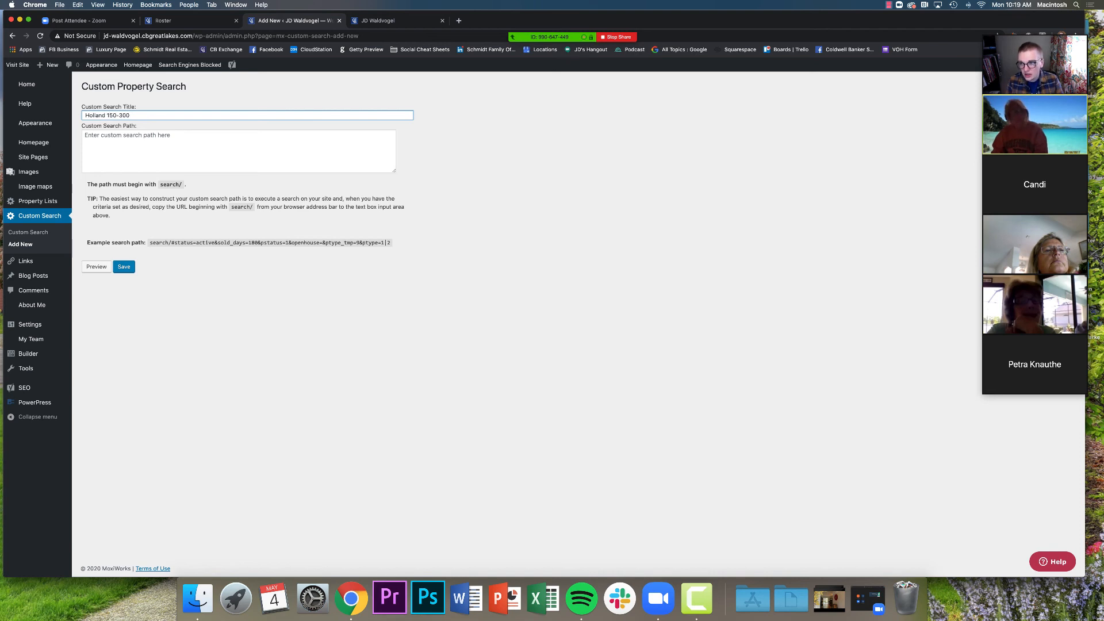
key("super+a")
key("BackSpace")
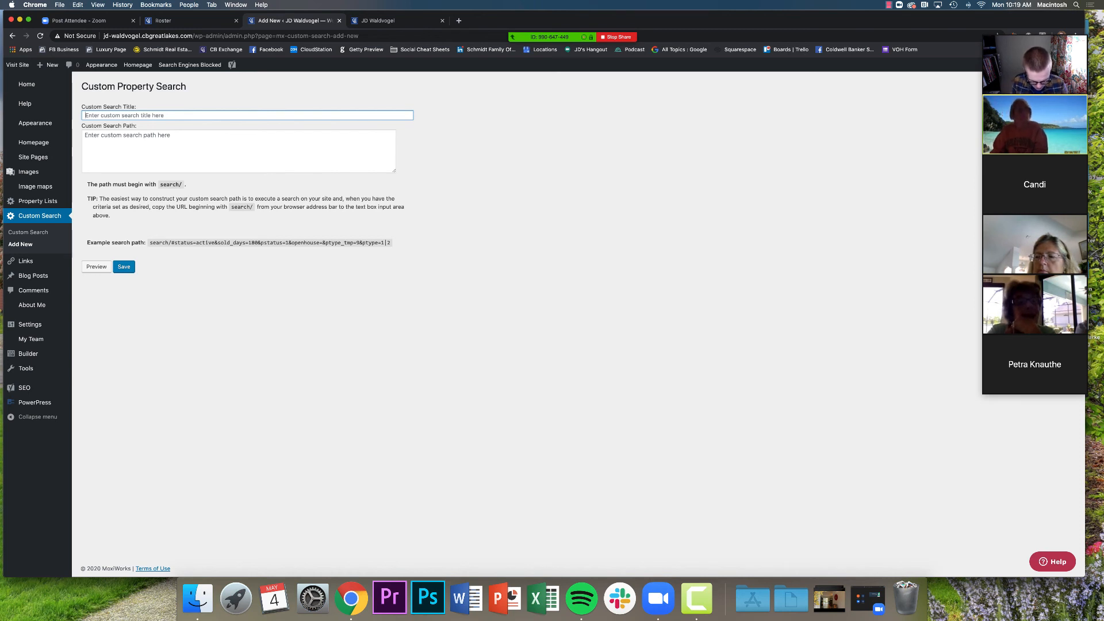
type("Grand Rapids Luxury Homes")
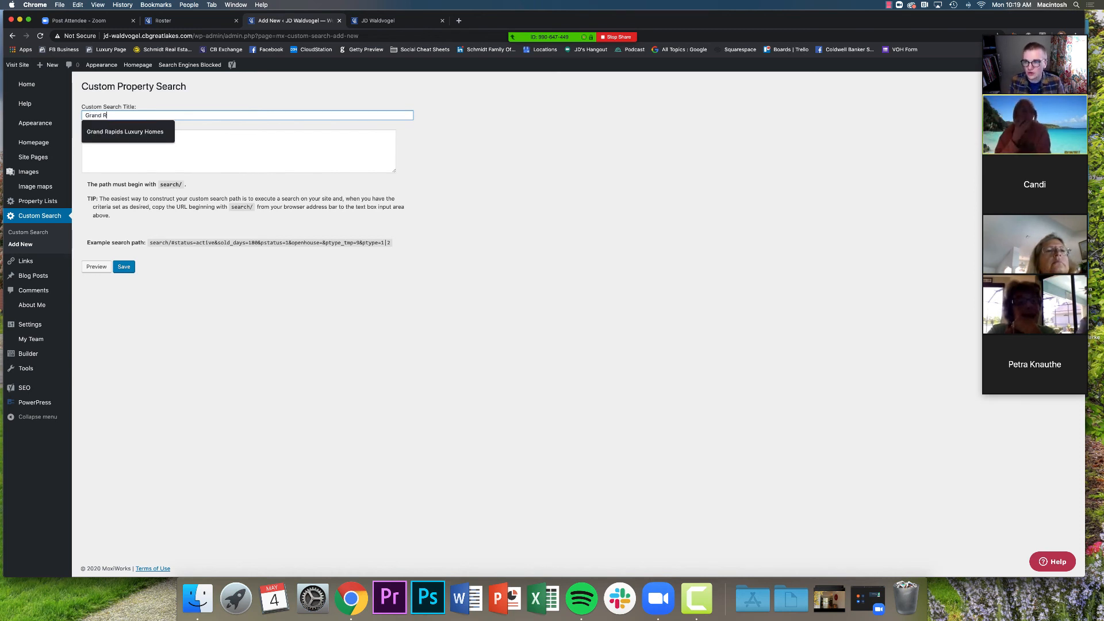
left_click(136, 133)
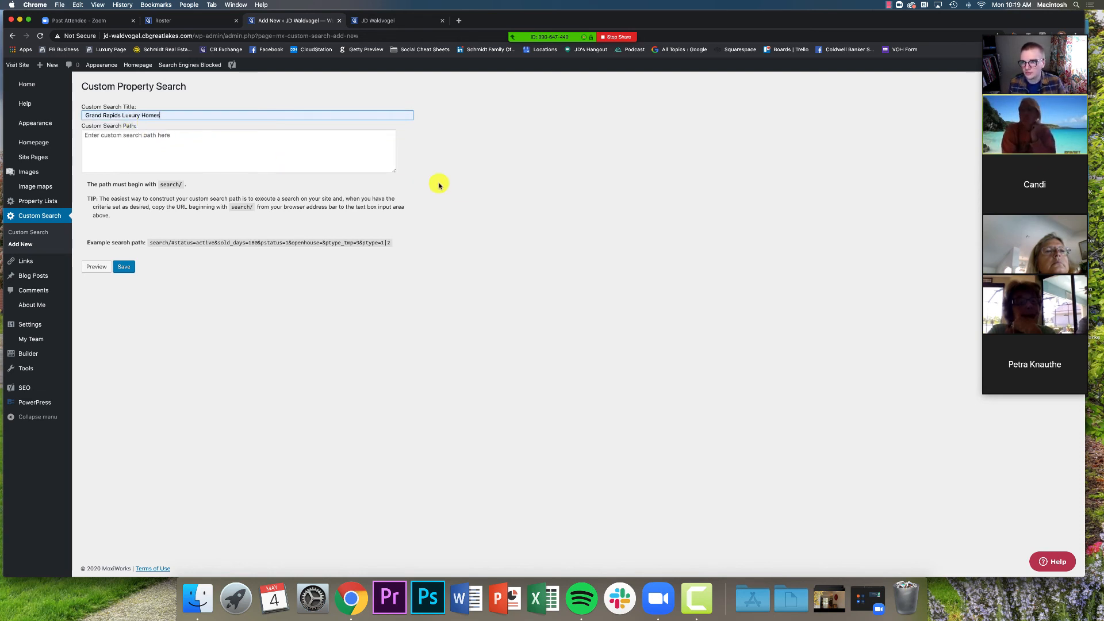
left_click(212, 127)
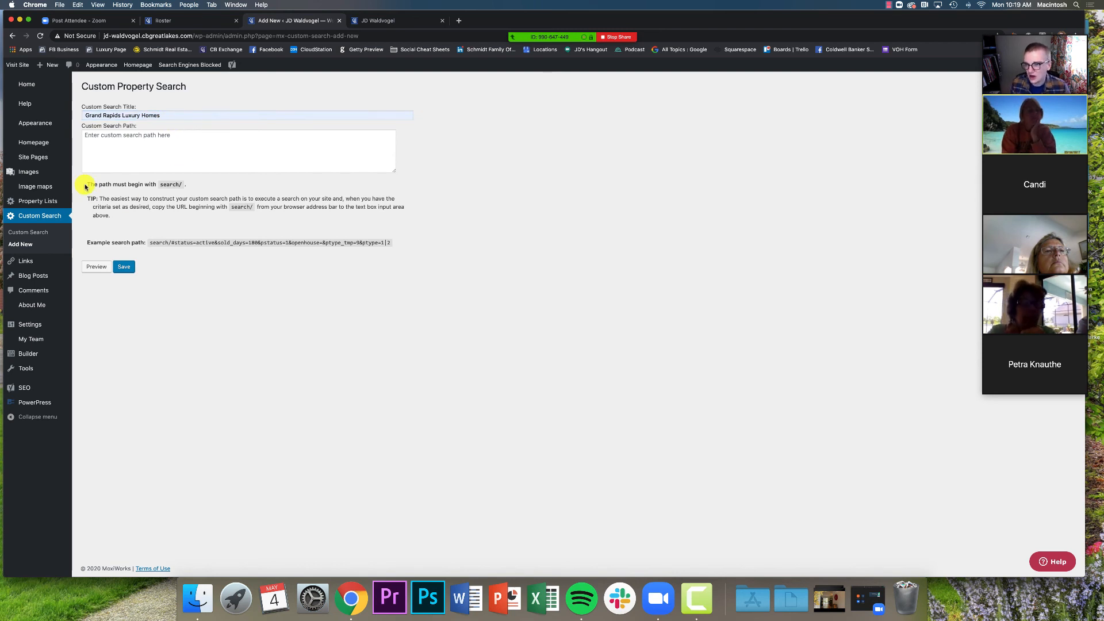
Select the Custom Search Path field and note that paths must begin with search/
left_click(111, 137)
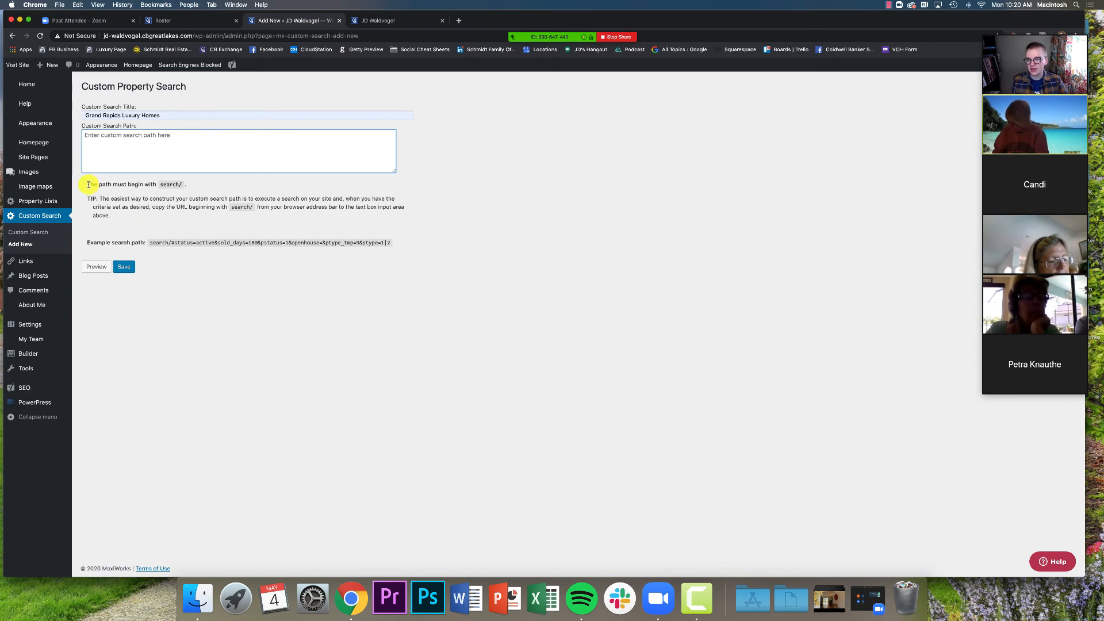
left_click_drag(87, 184, 207, 184)
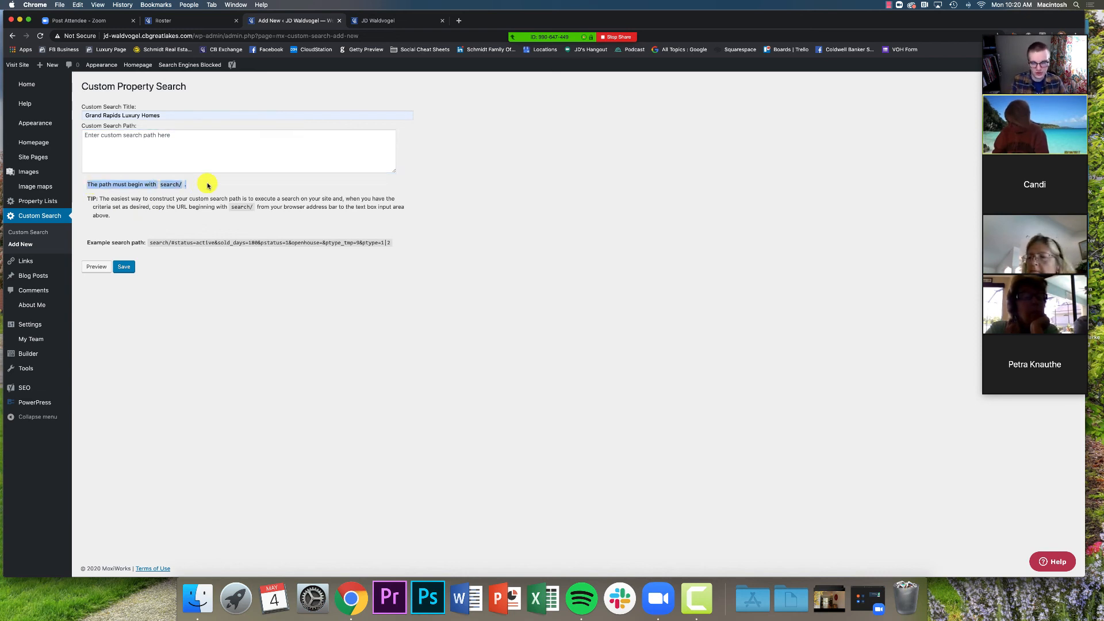
left_click(207, 185)
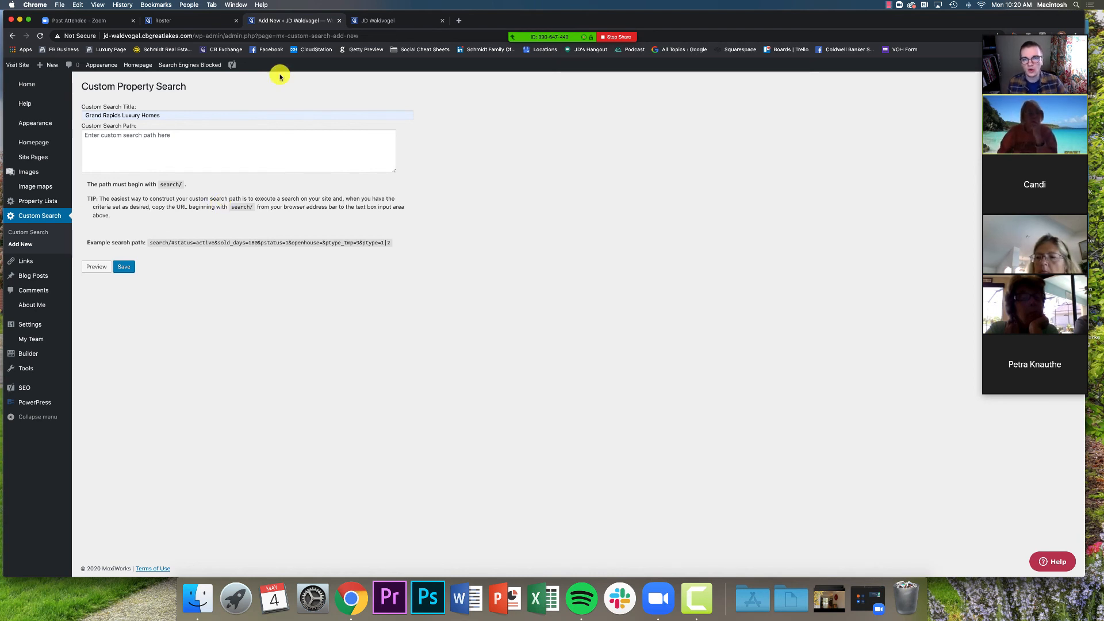
Open cbgreatlakes.com in a new browser tab
left_click(457, 23)
type("cbgr")
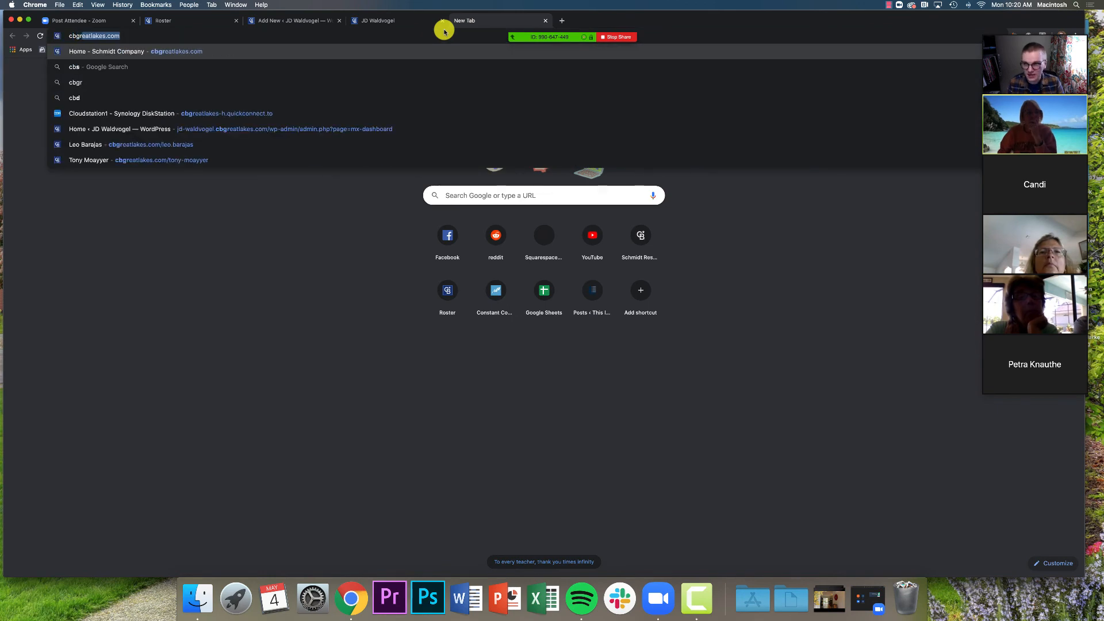
key("Return")
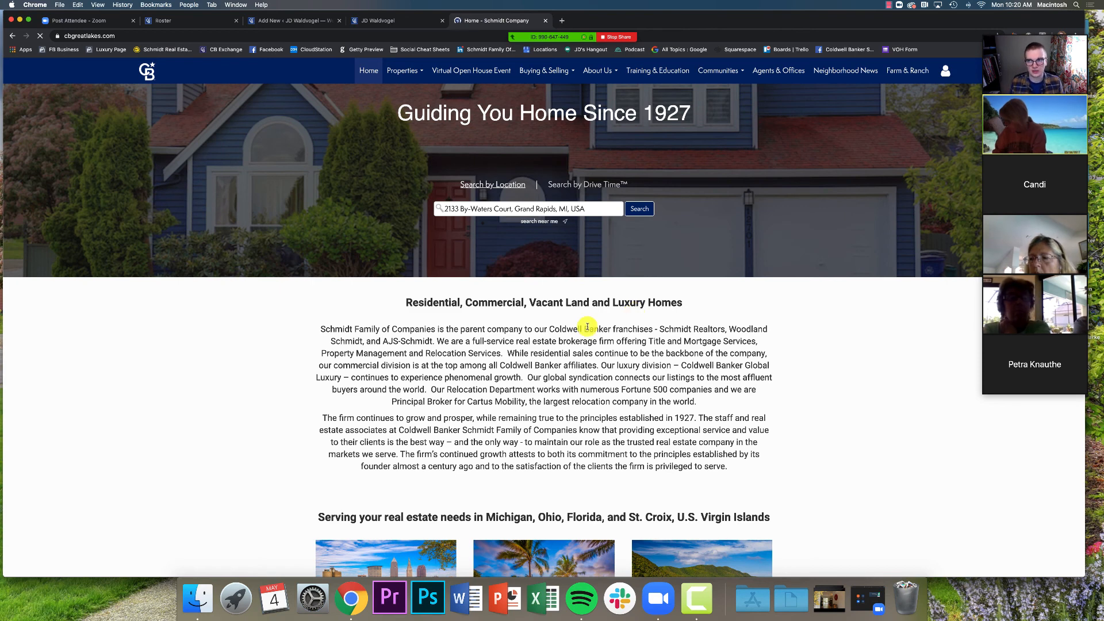
triple_click(540, 208)
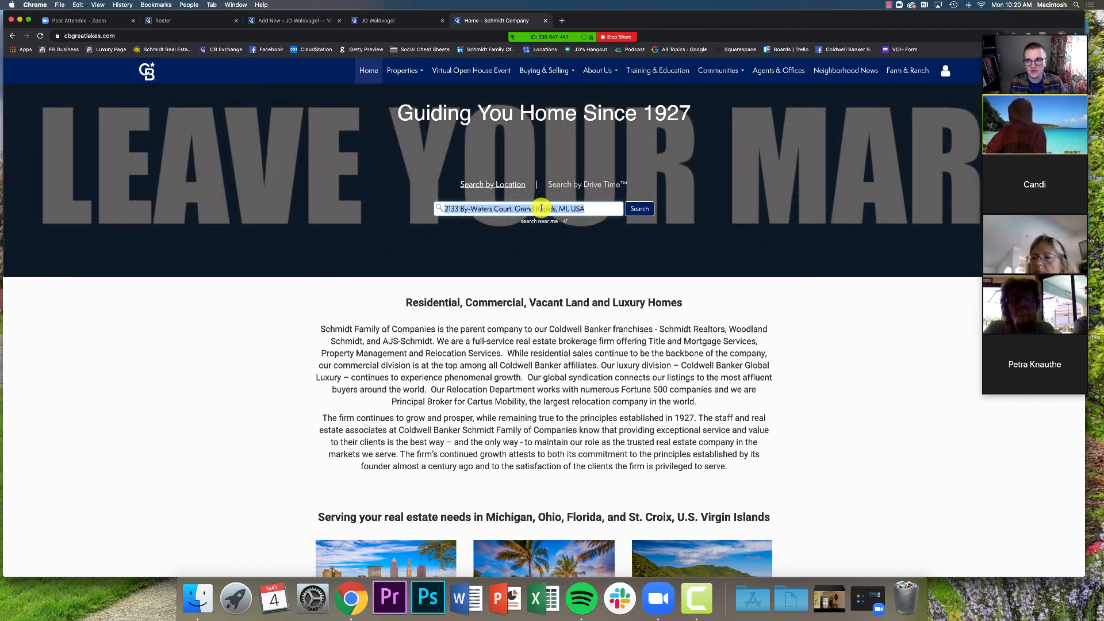
Run a property search for Grand Rapids, MI from the homepage location box
left_click(294, 20)
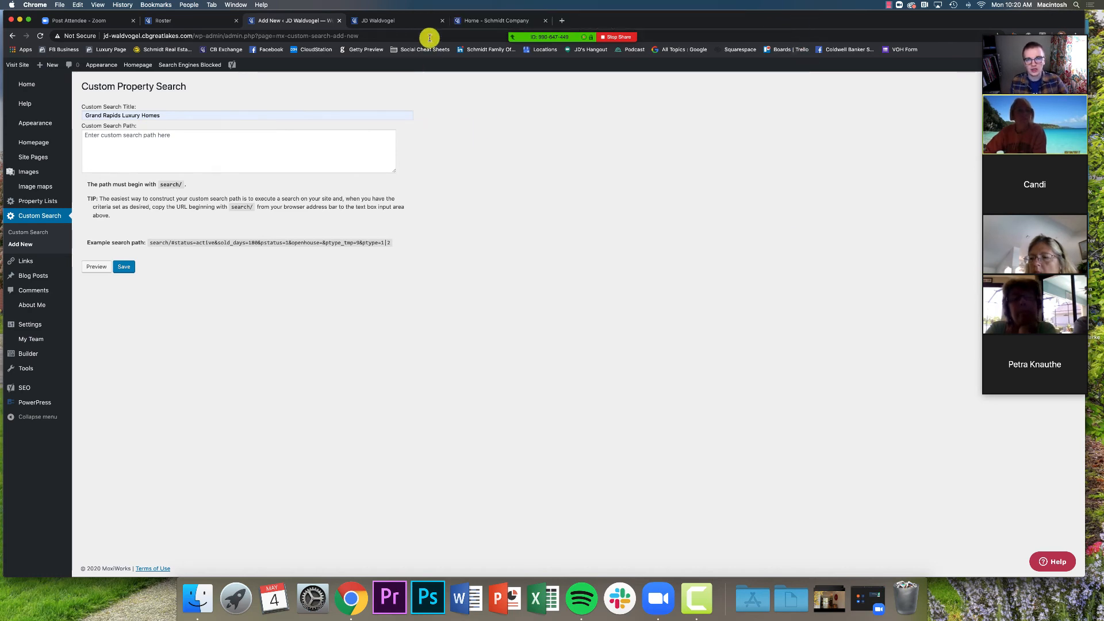
left_click(467, 23)
left_click(498, 208)
type("gr")
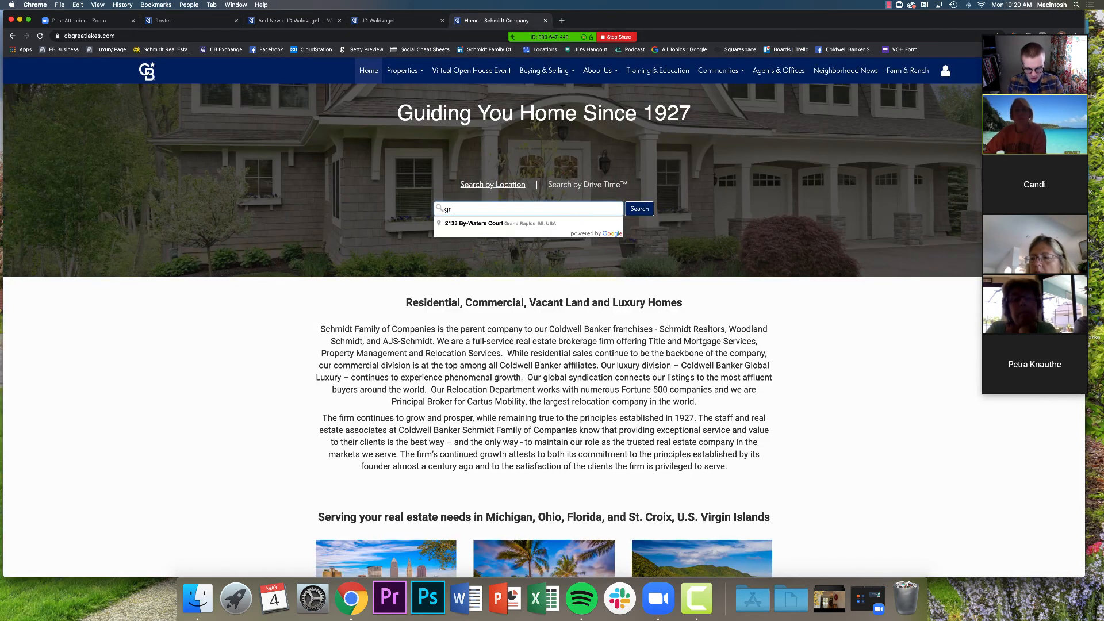
type("and rapids")
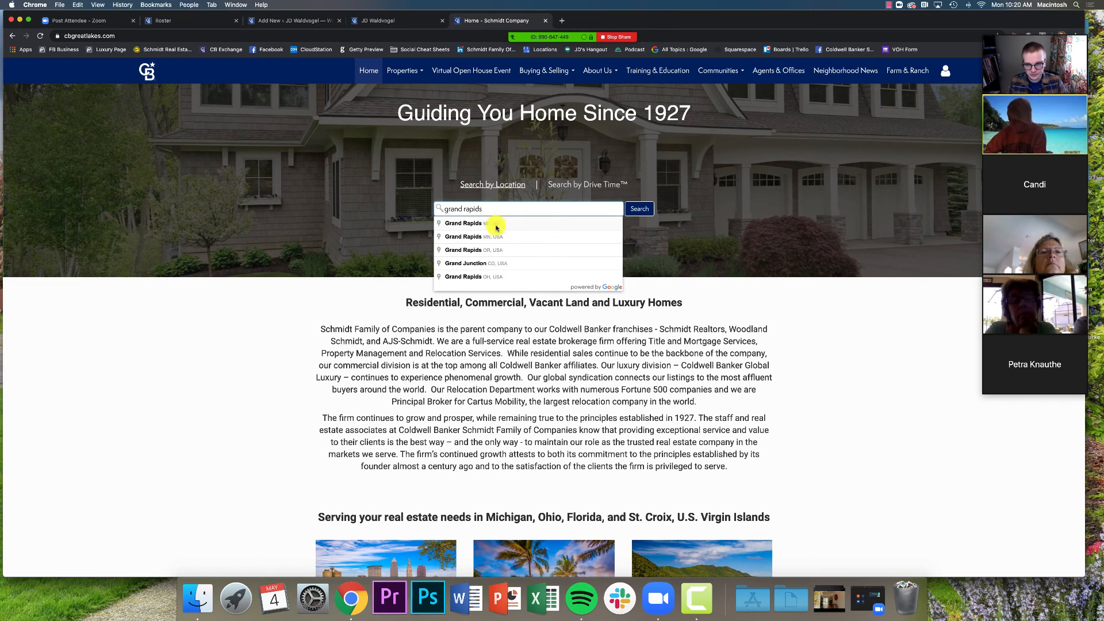
left_click(508, 226)
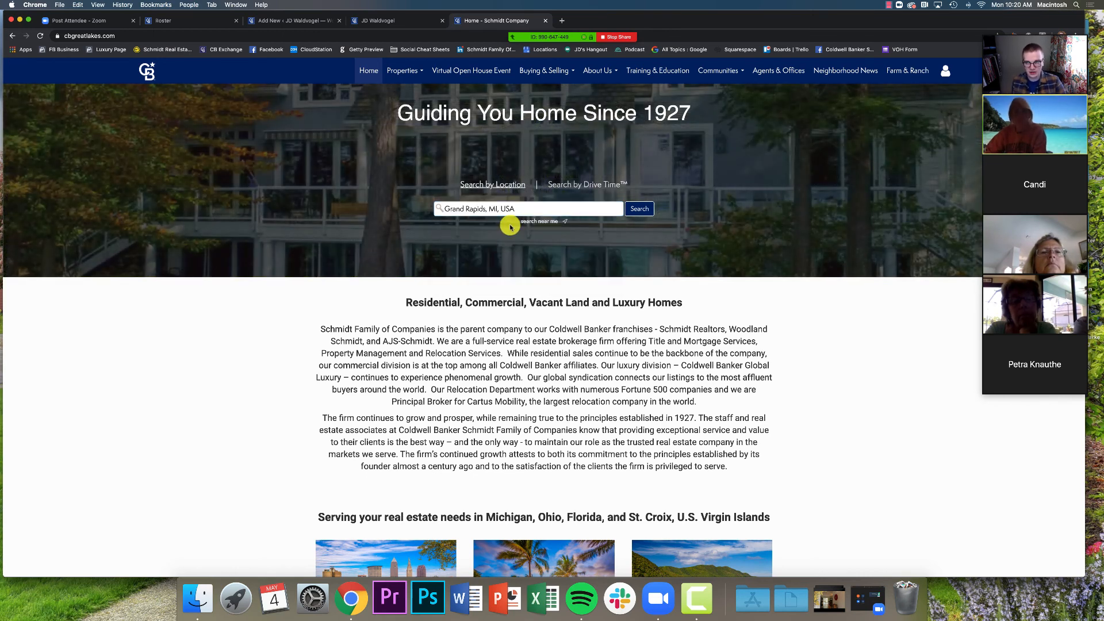
left_click(640, 211)
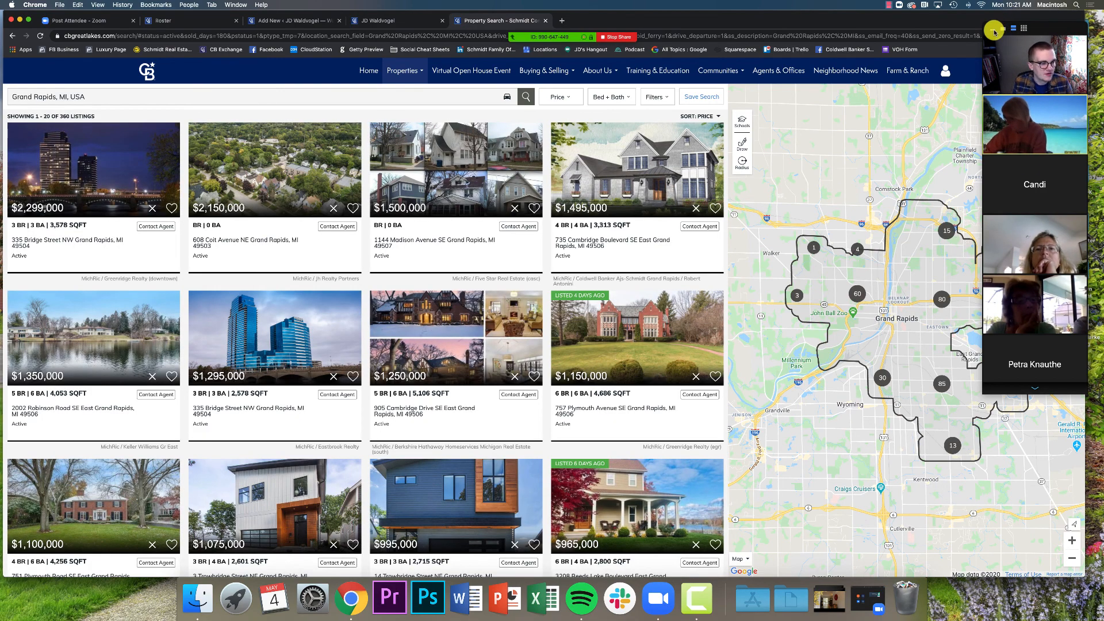
Draw a 6.34-mile radius around Grand Rapids, rerun the search, and show public schools
left_click(995, 29)
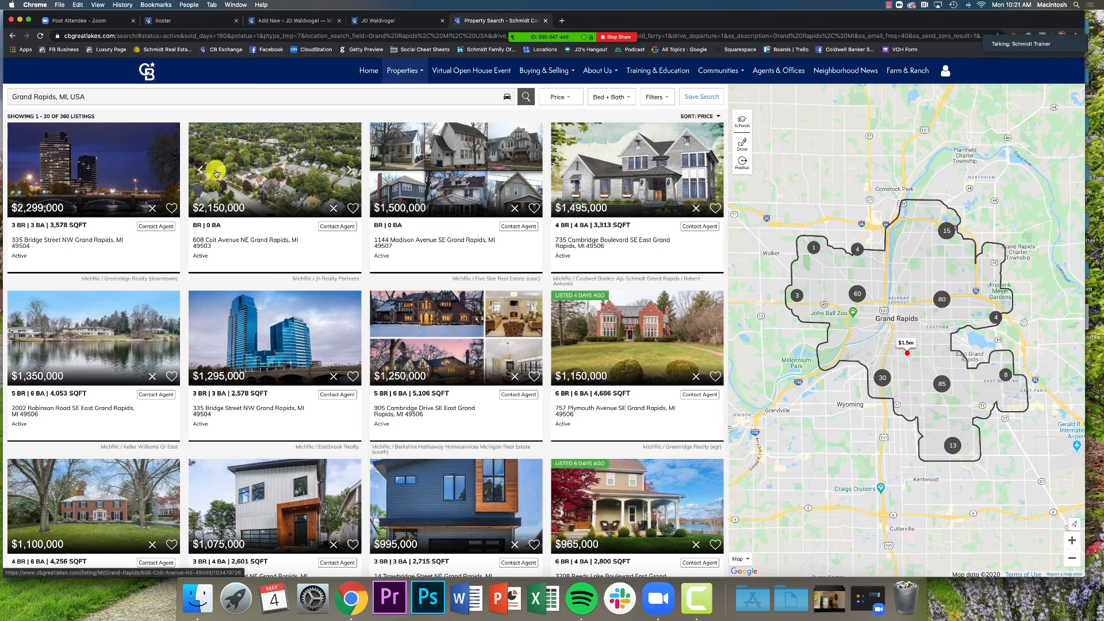
left_click(742, 163)
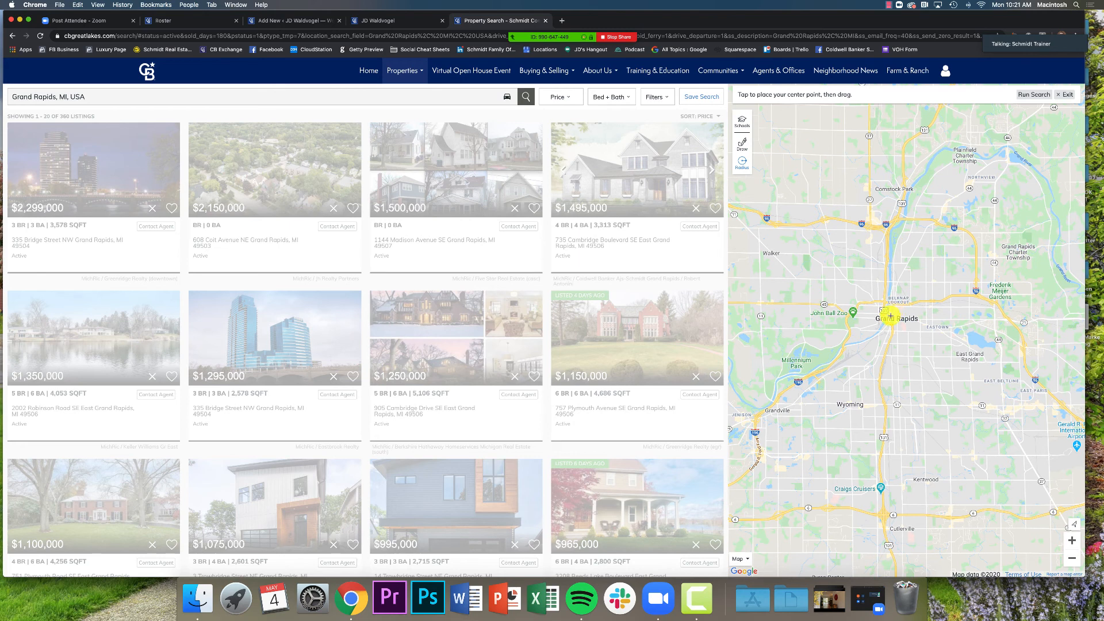
left_click_drag(888, 317, 1042, 285)
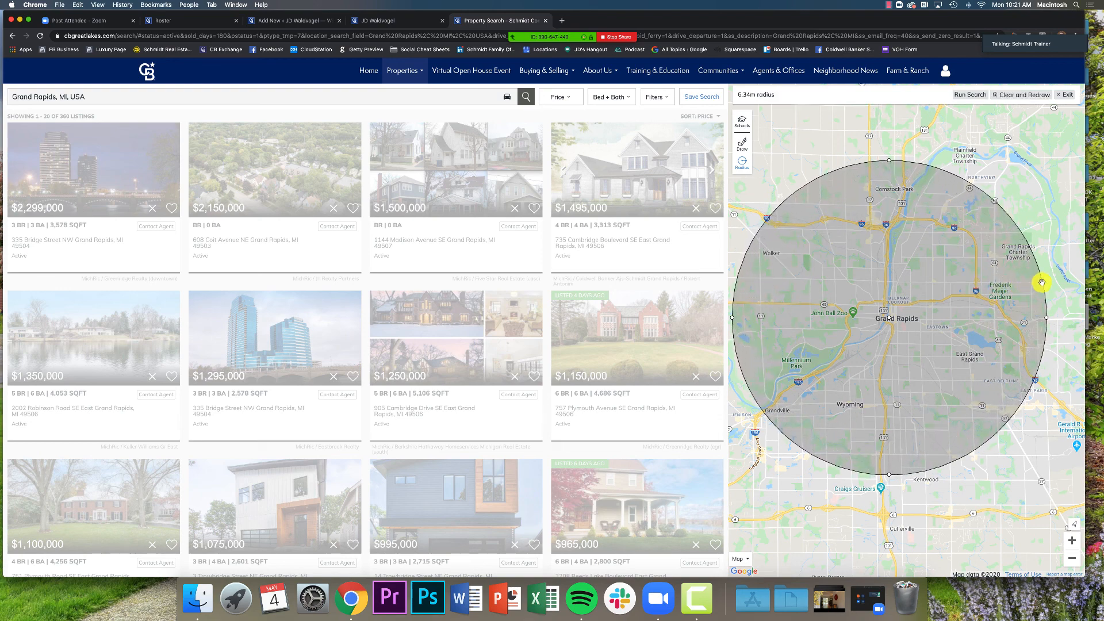
left_click(972, 96)
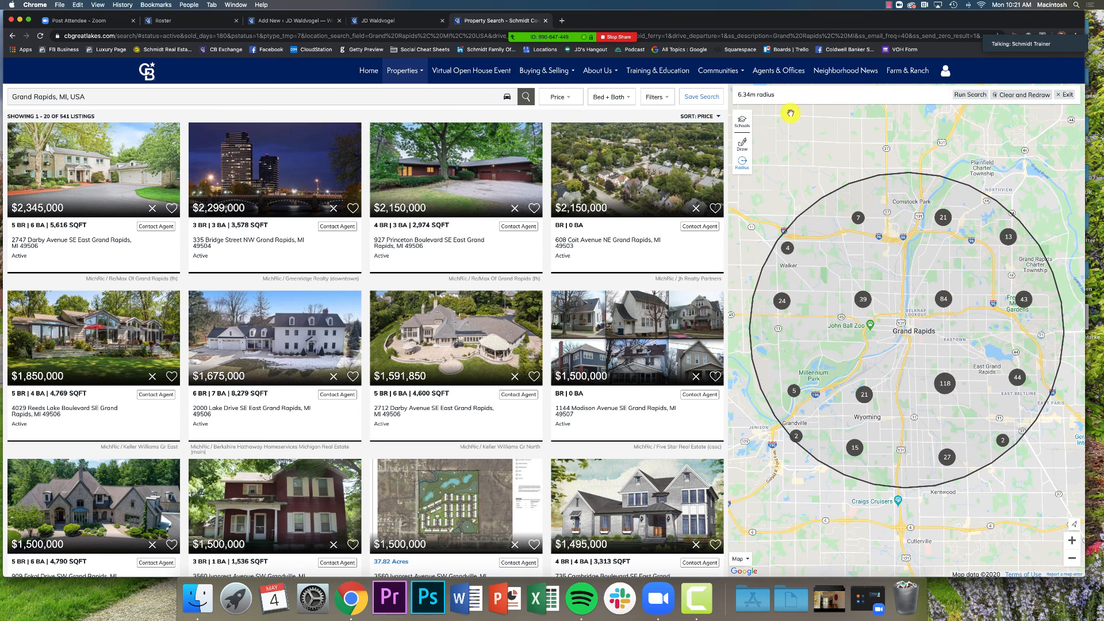
left_click(742, 126)
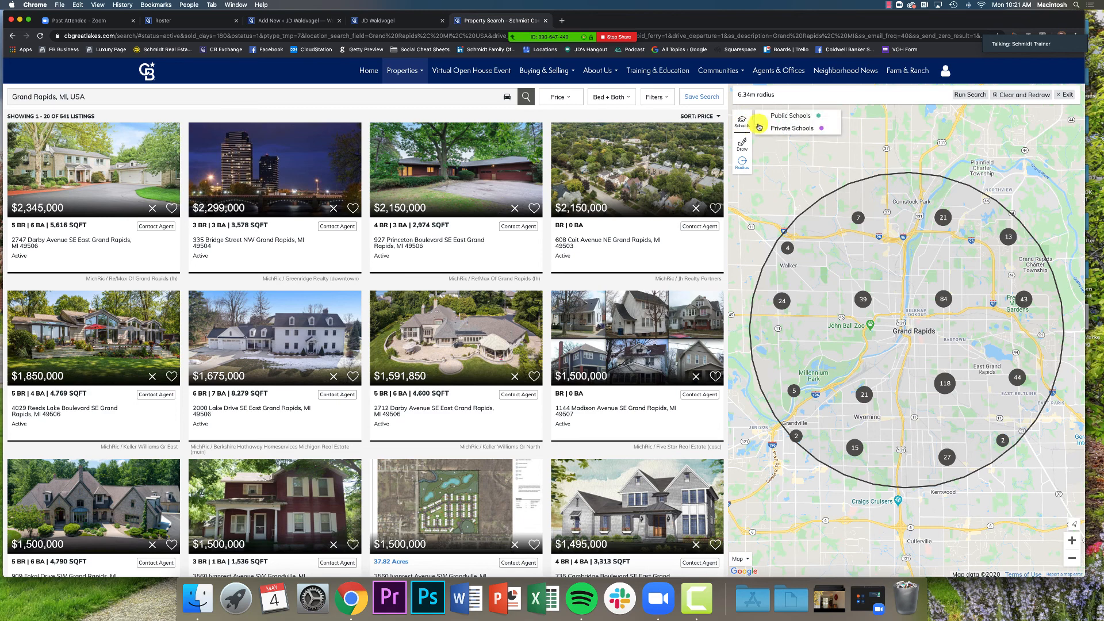
left_click(781, 117)
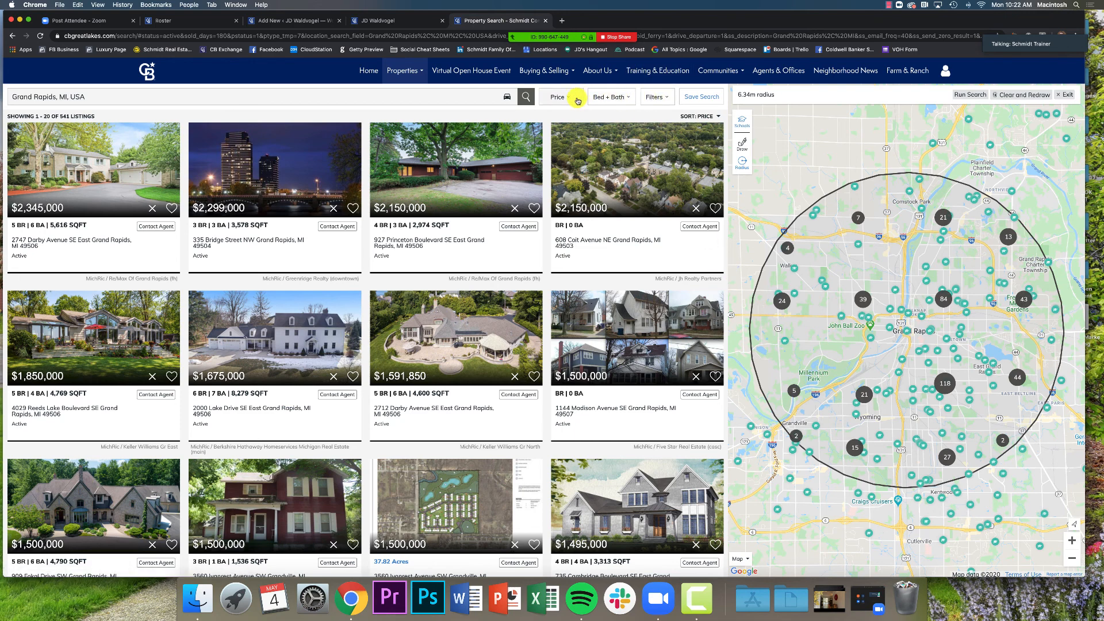
left_click(664, 99)
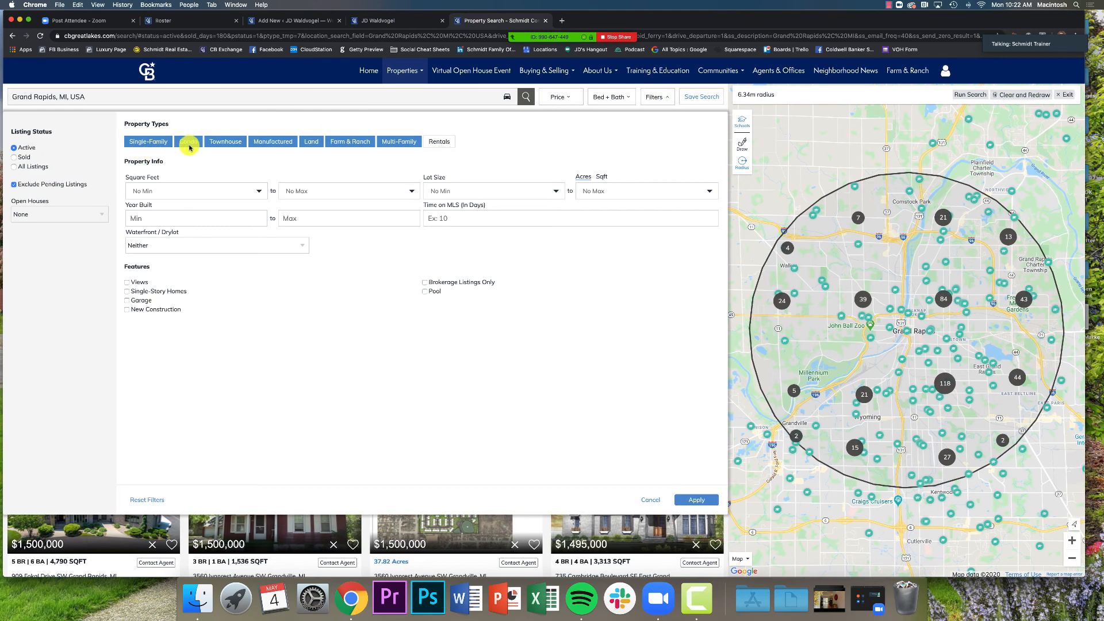
left_click(189, 192)
scroll(207, 252, "down", 3)
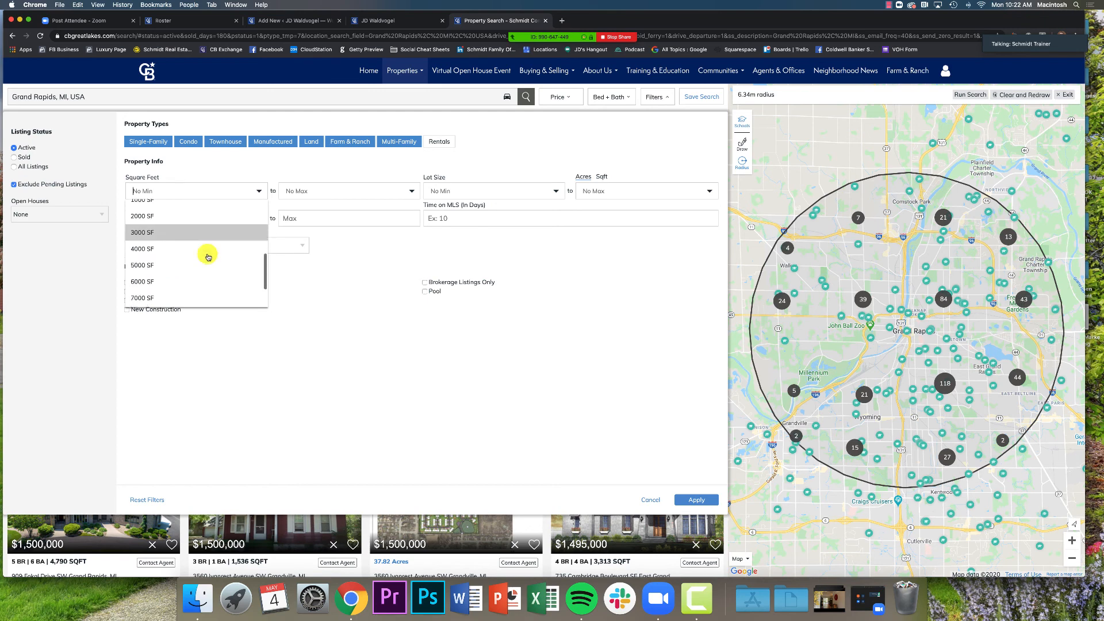
scroll(182, 227, "up", 1)
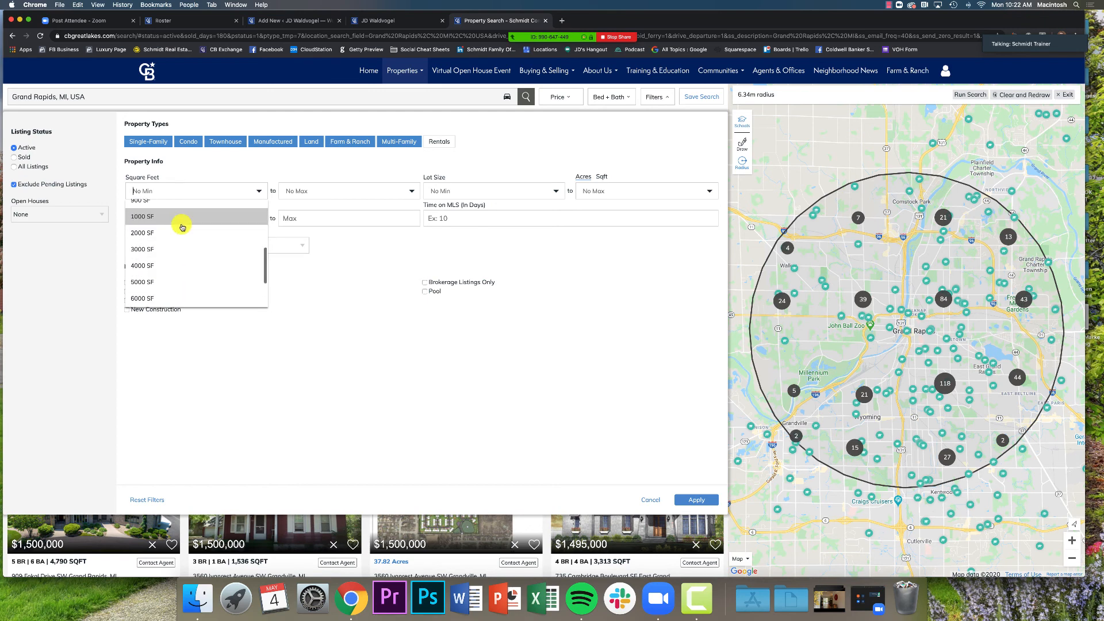
left_click(305, 293)
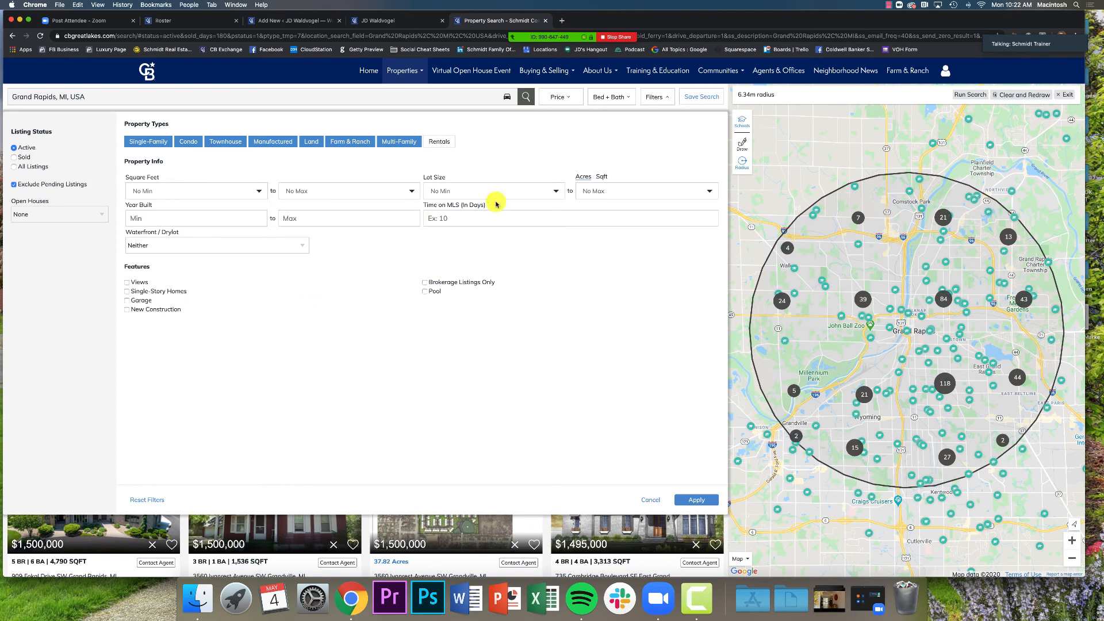
left_click(583, 189)
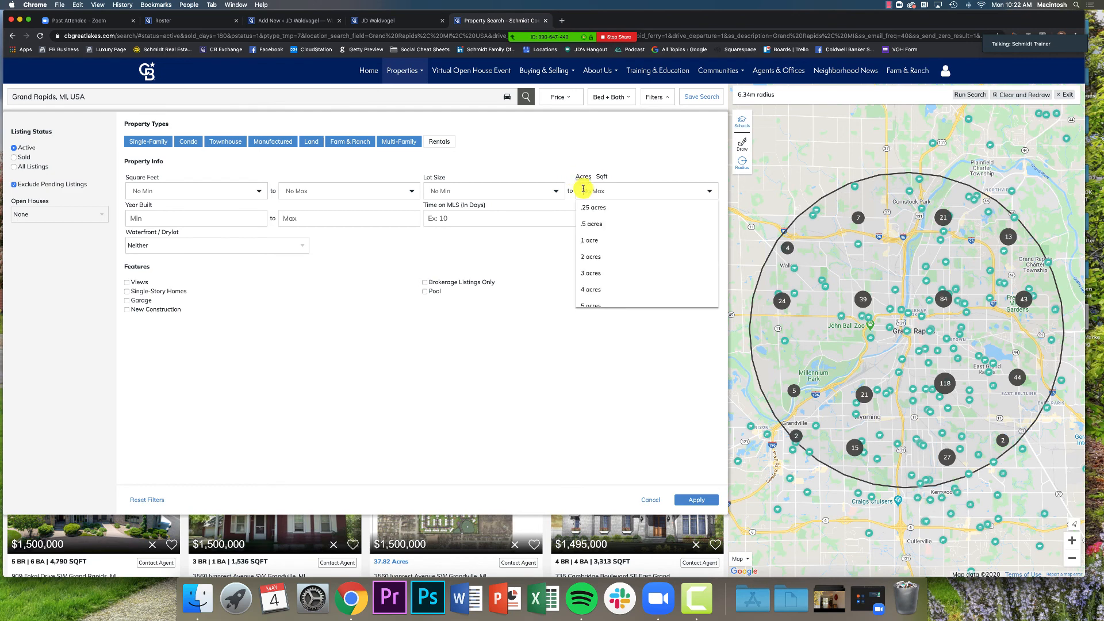
left_click(531, 192)
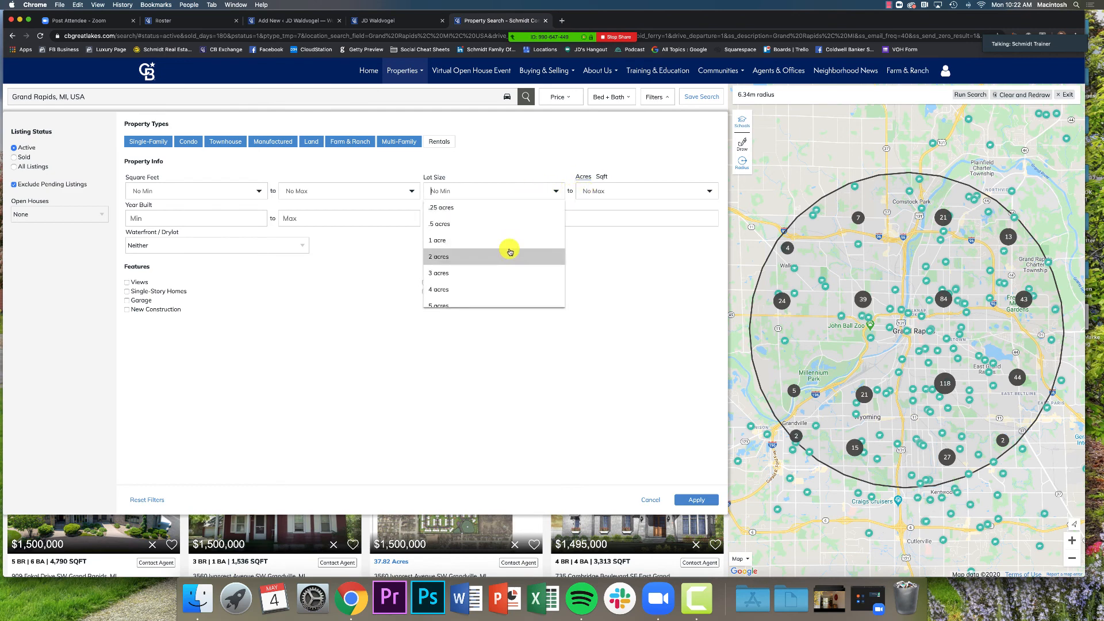
left_click(356, 355)
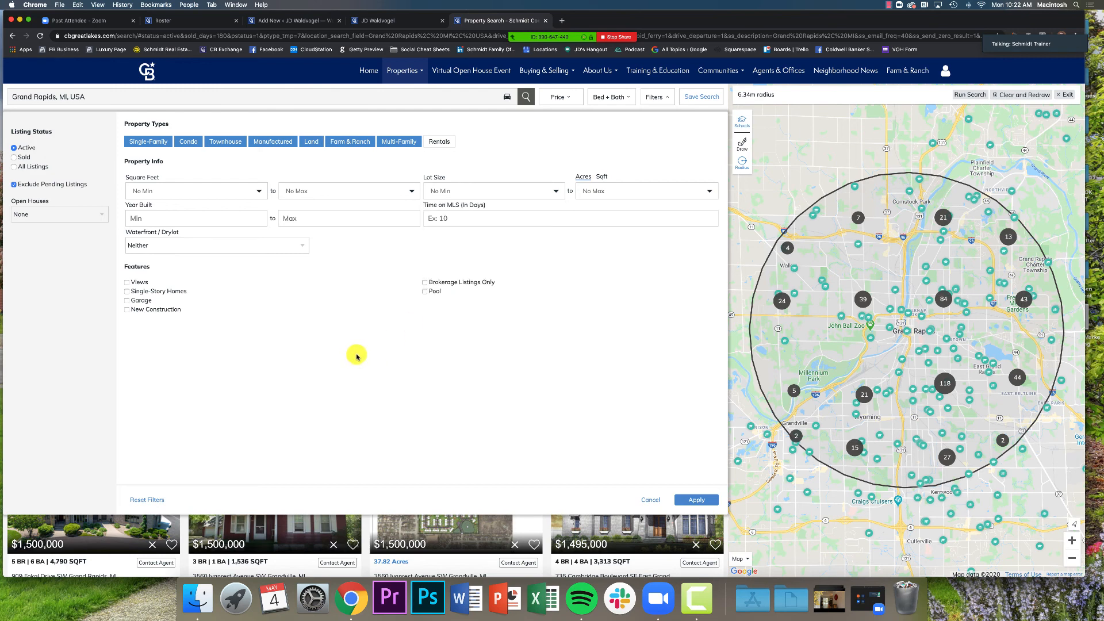
left_click(648, 500)
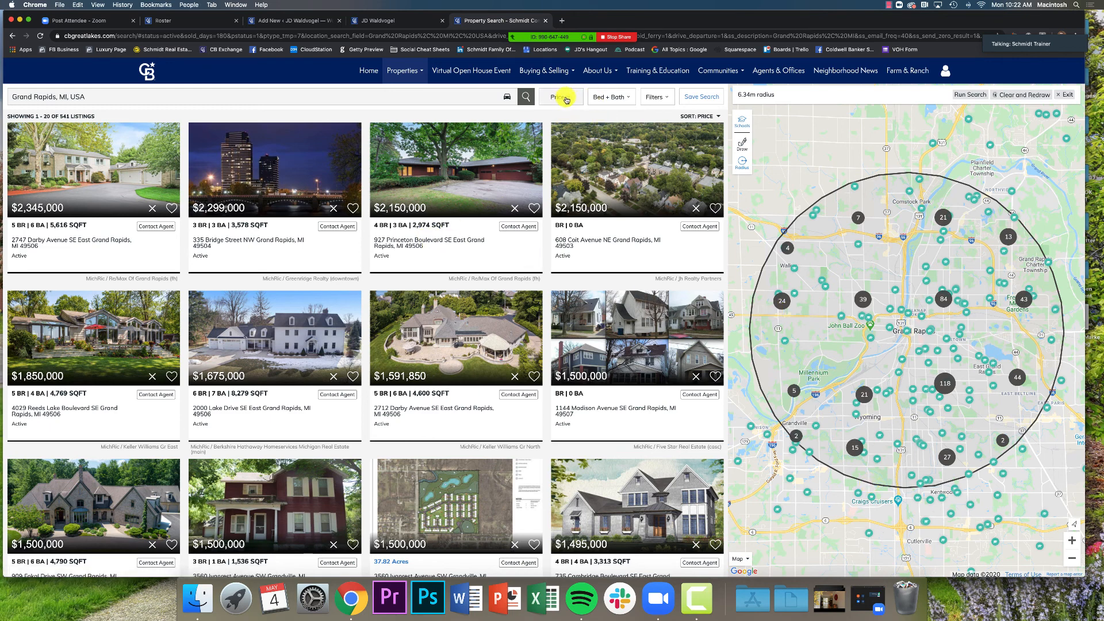
Set the minimum price to $500,000 and apply it
left_click(565, 99)
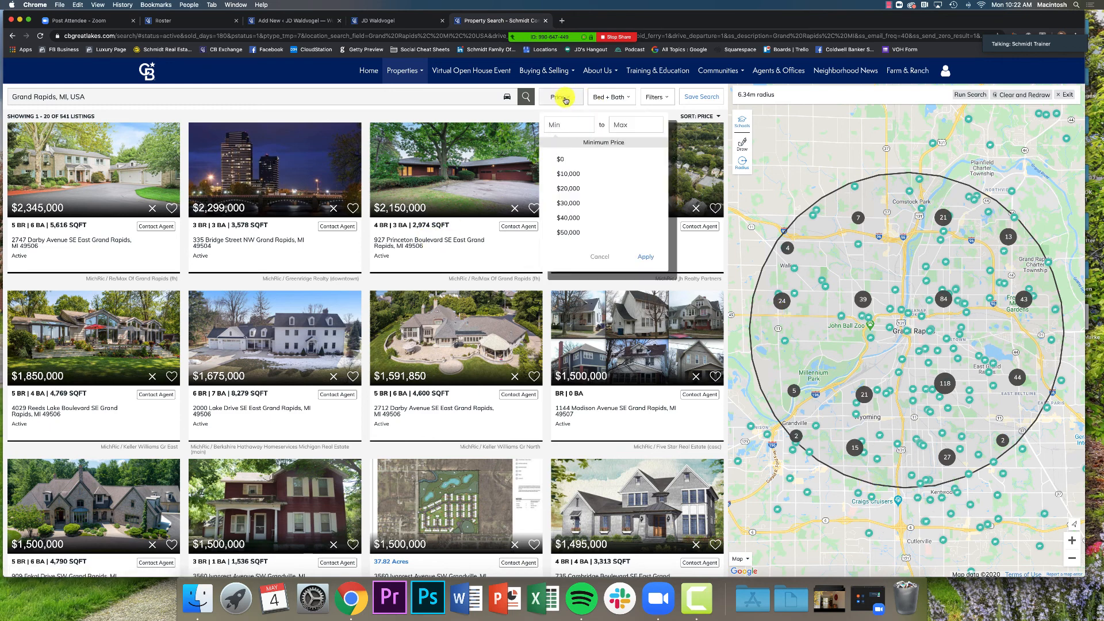
left_click(567, 125)
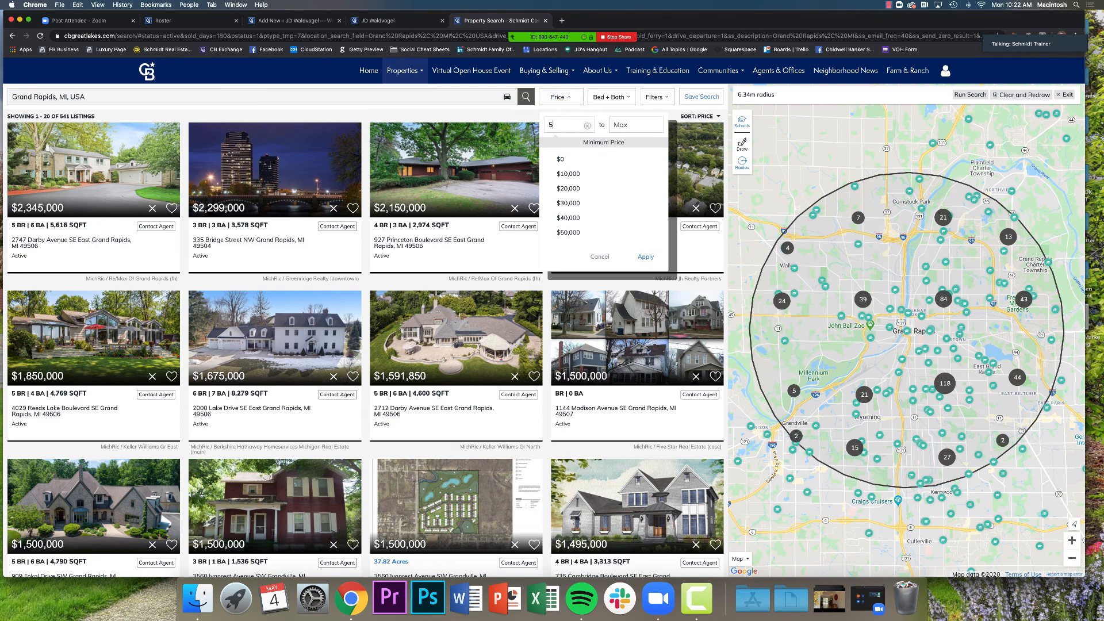
type("5000000")
left_click(644, 259)
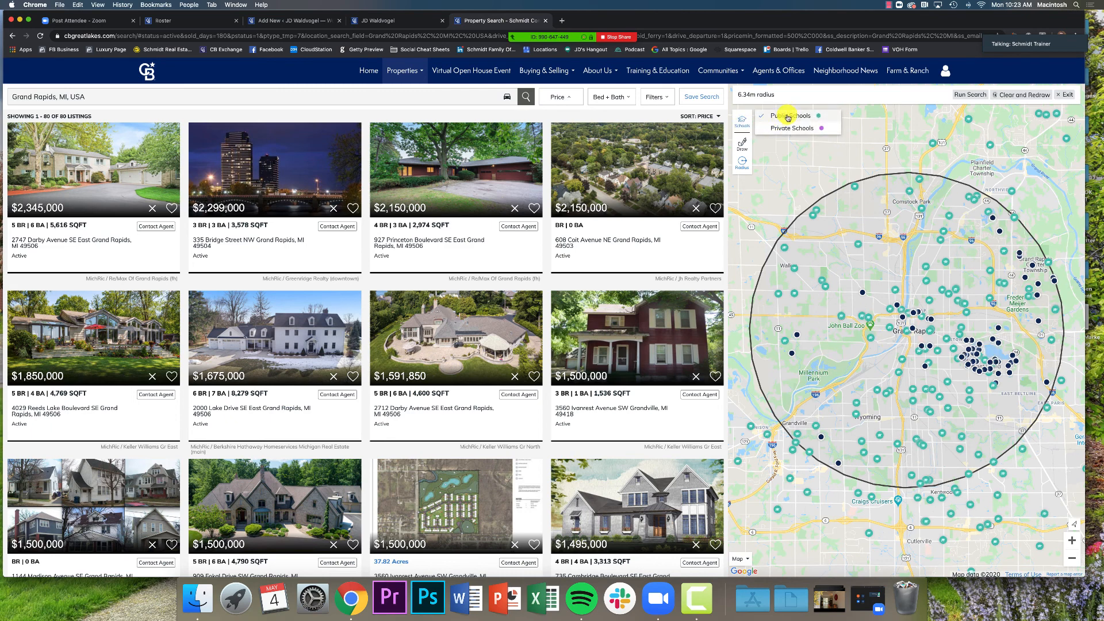
Hide school markers, review the 80 listings' sort options, and return to the custom search form
left_click(737, 118)
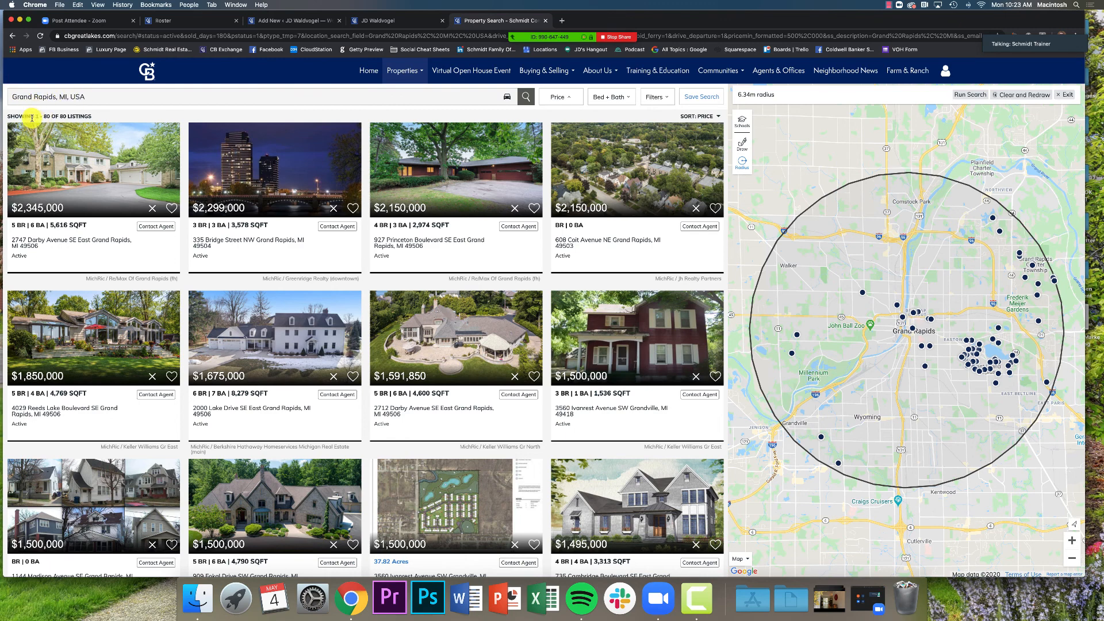
left_click_drag(4, 116, 99, 114)
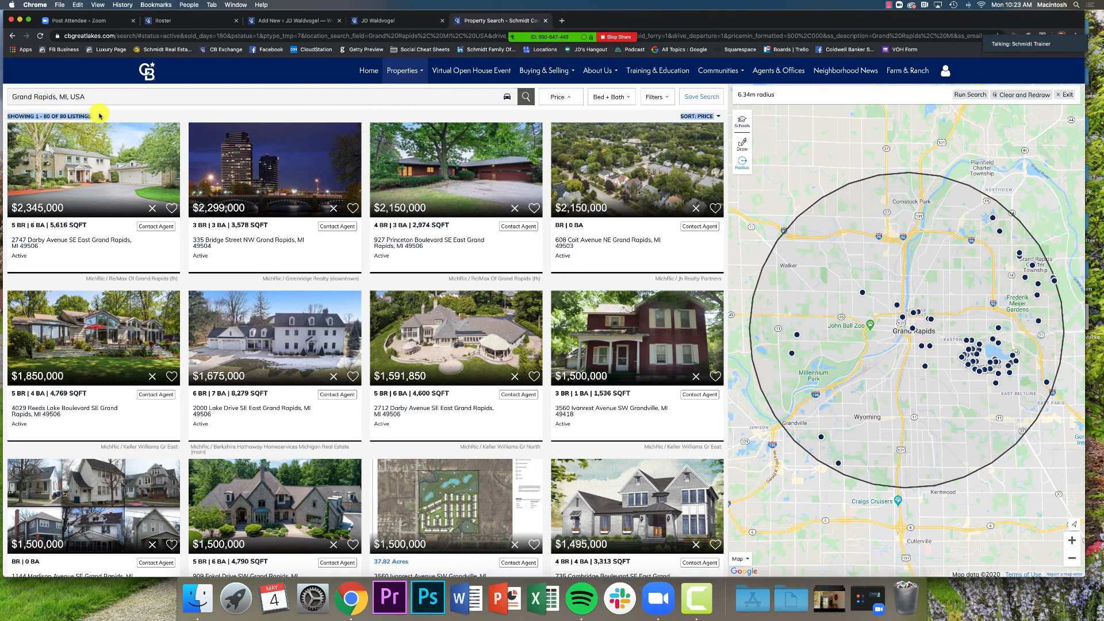
left_click(99, 115)
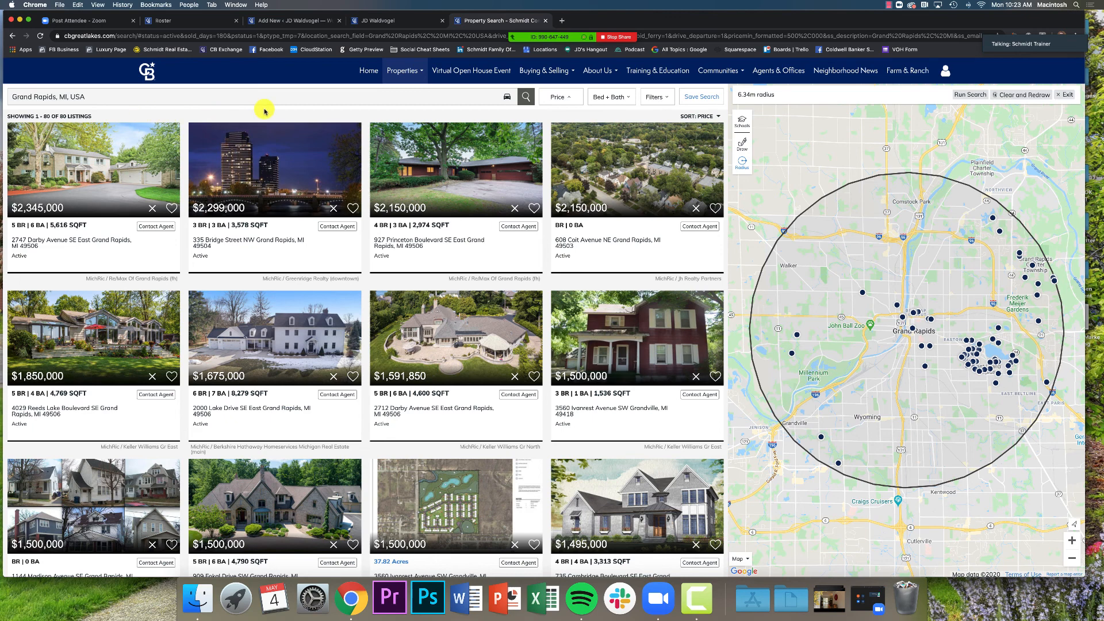
left_click(697, 118)
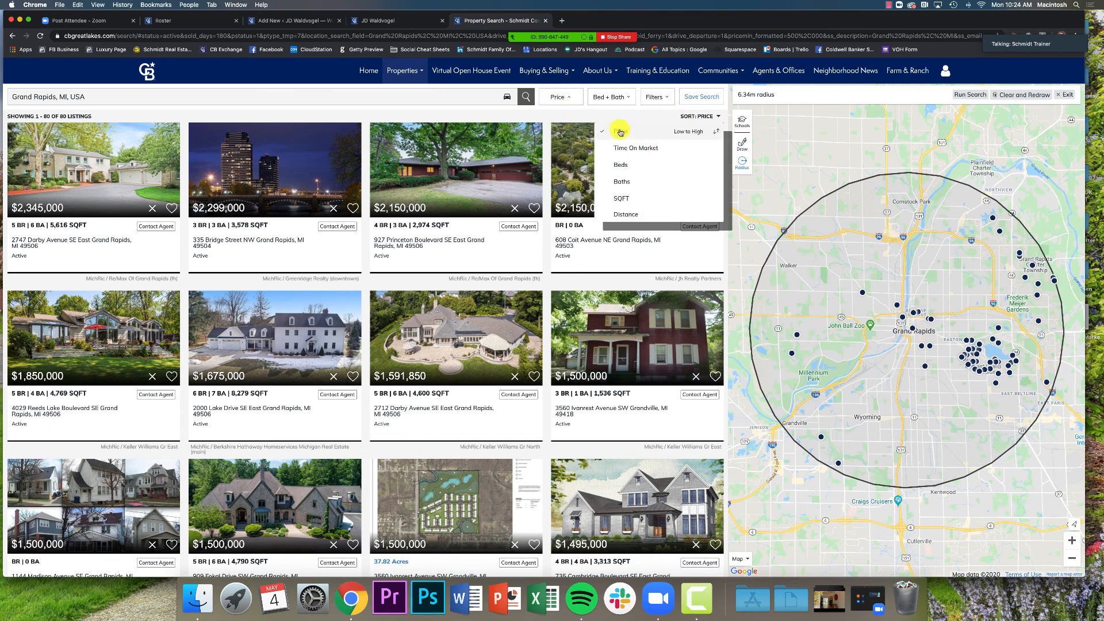
left_click(695, 117)
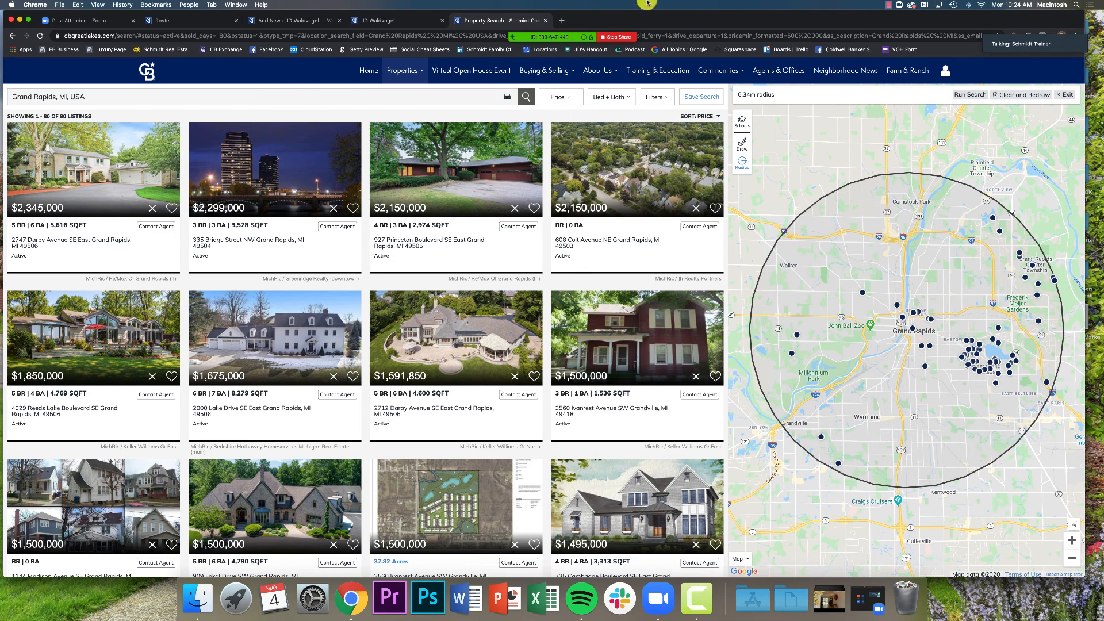
left_click(283, 19)
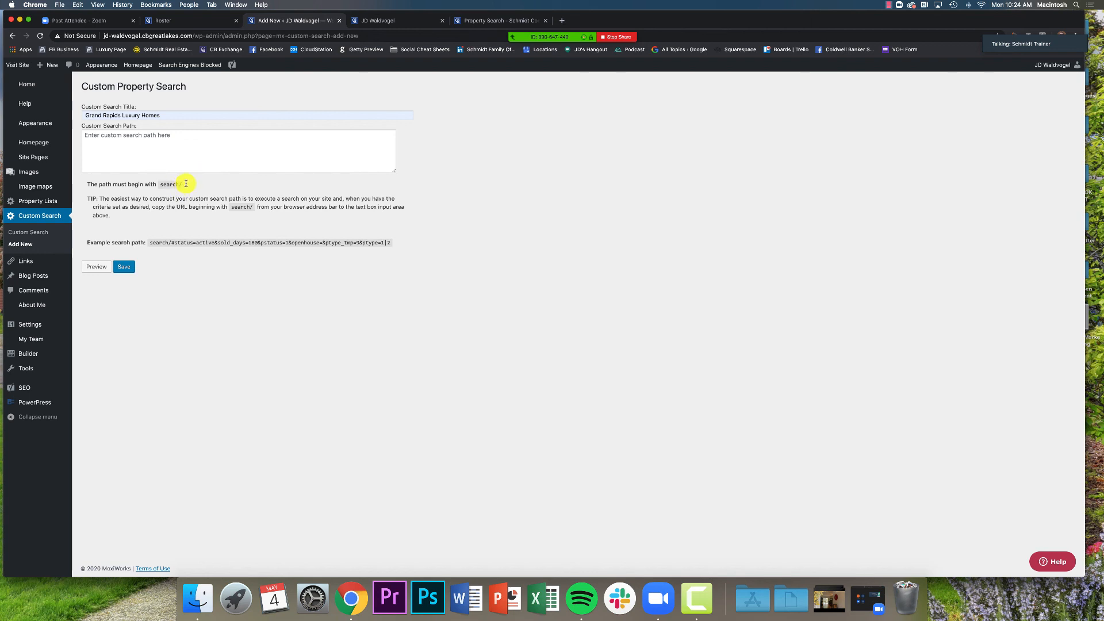
Copy the full URL of the 80-listing $500,000+ Grand Rapids search results
left_click(482, 20)
left_click_drag(771, 17, 775, 56)
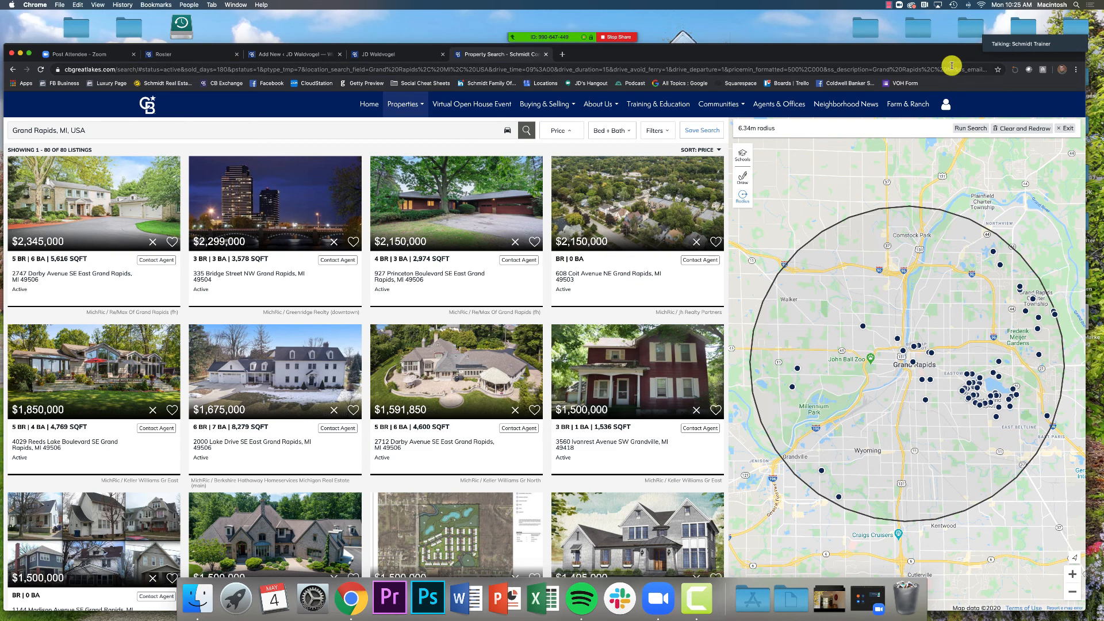
left_click(229, 69)
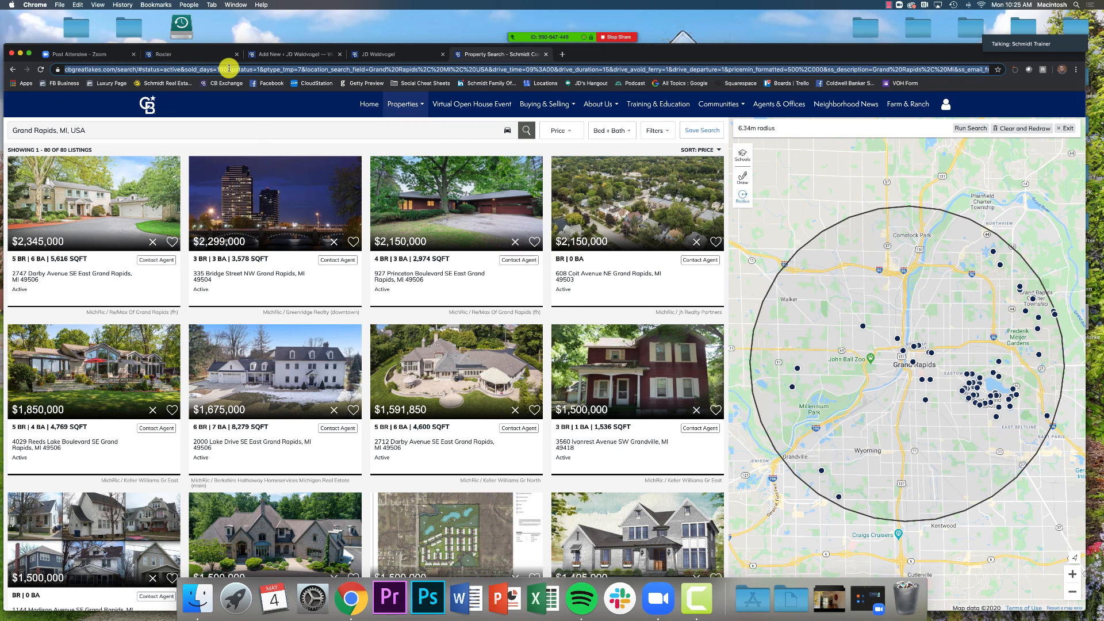
right_click(226, 70)
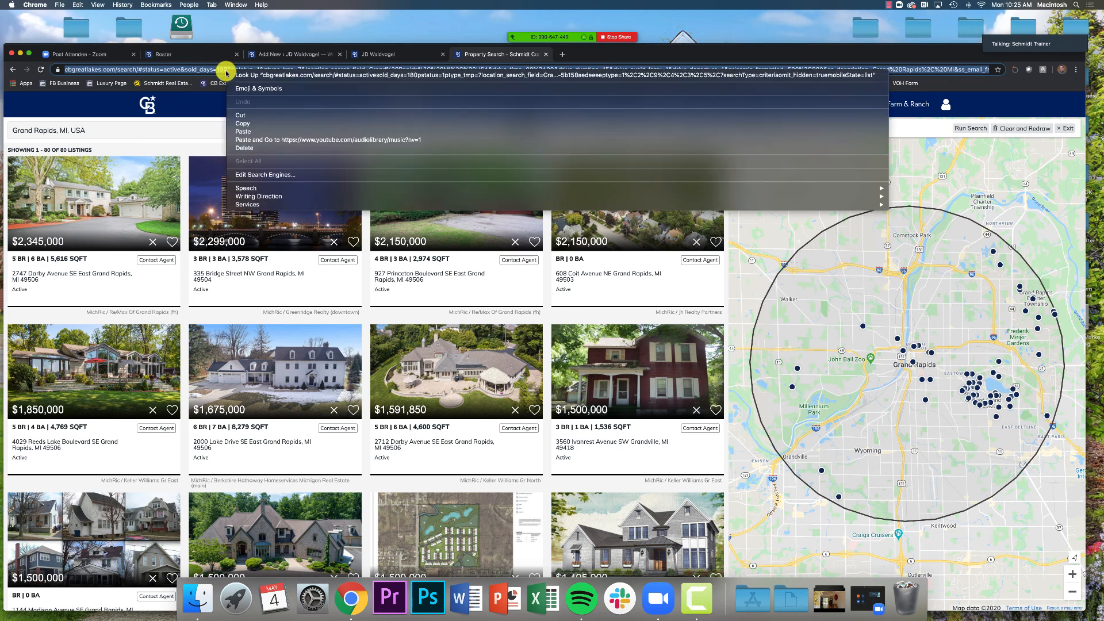
left_click(263, 124)
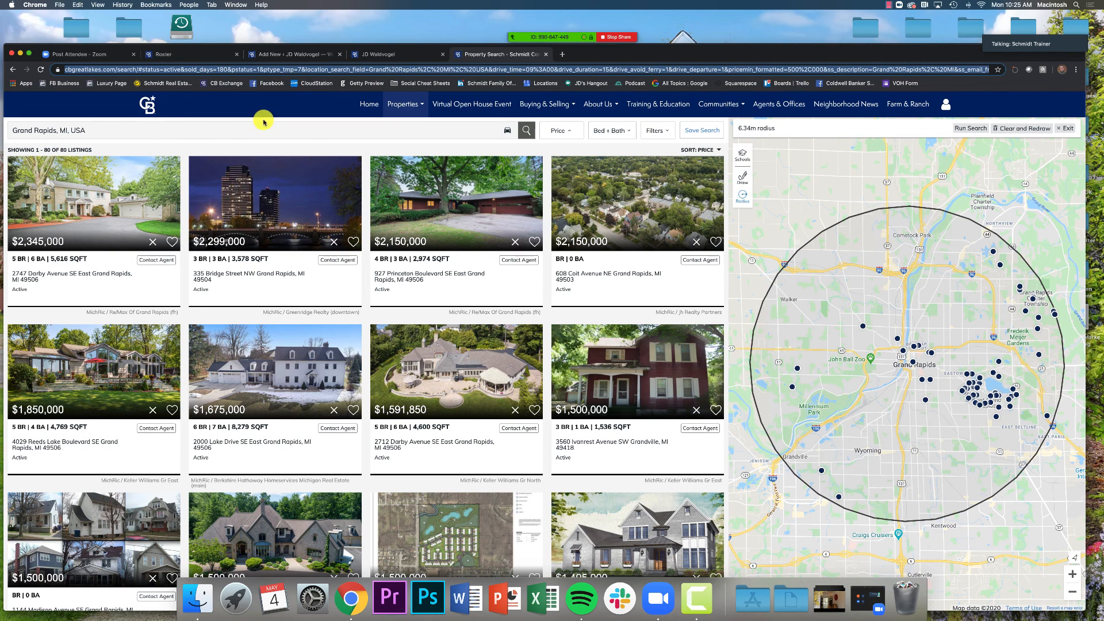
left_click(282, 54)
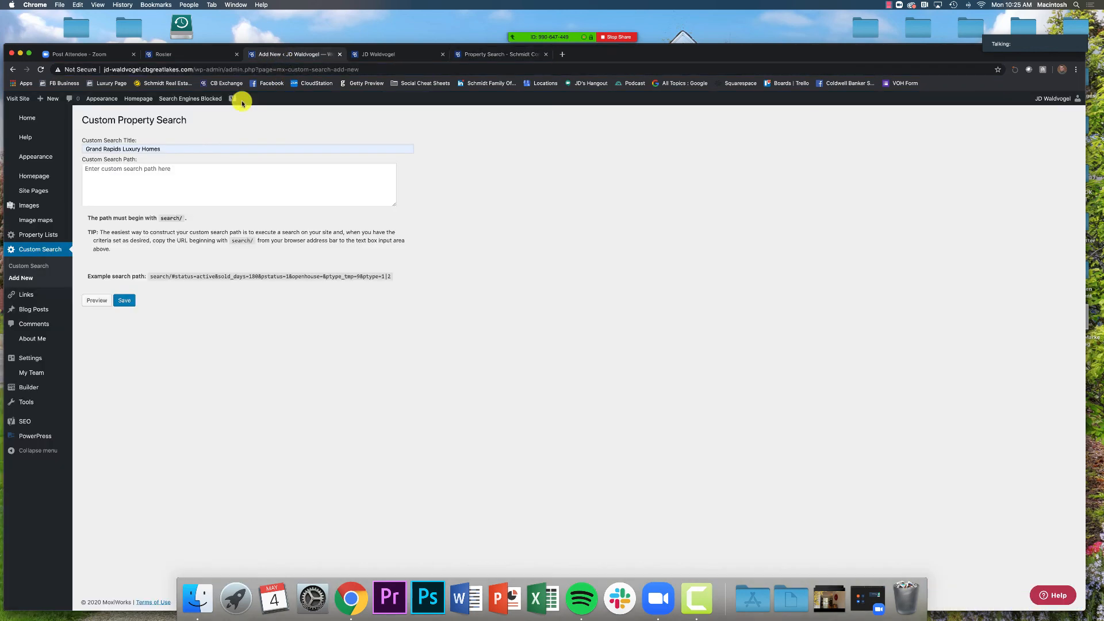
Paste the copied search URL into the empty Custom Search Path field
left_click(159, 171)
right_click(158, 169)
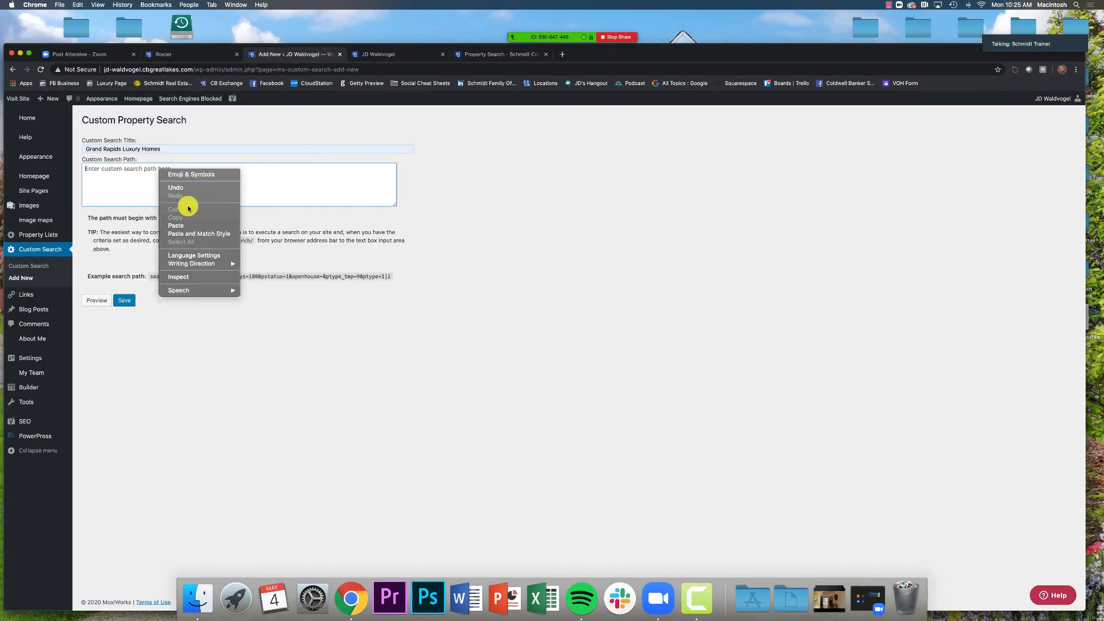
left_click(194, 225)
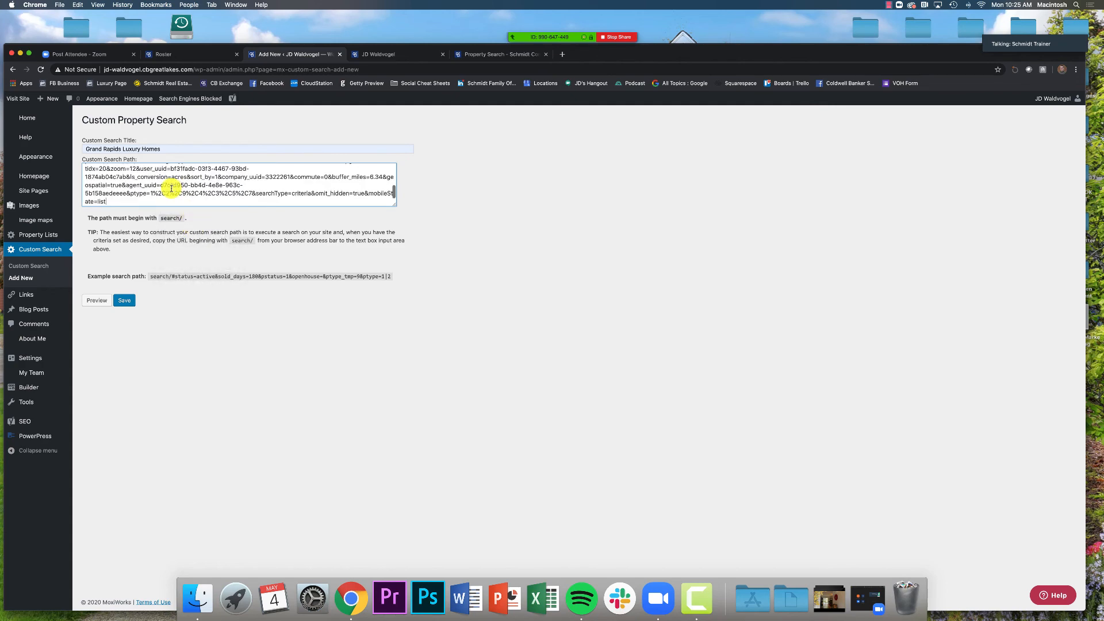
scroll(171, 188, "up", 10)
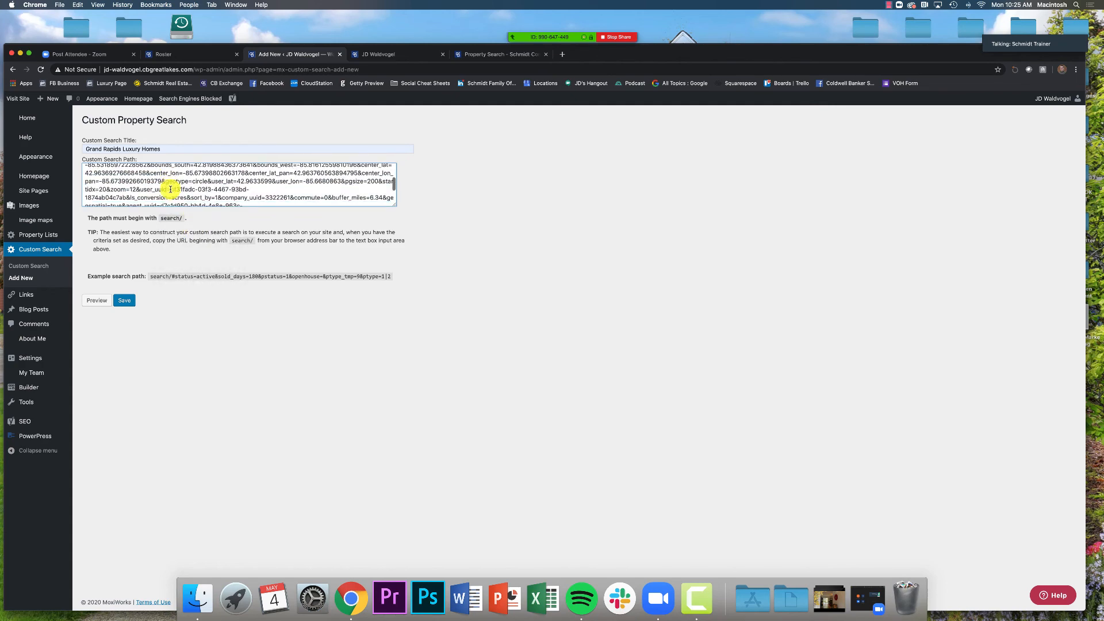
scroll(166, 189, "up", 3)
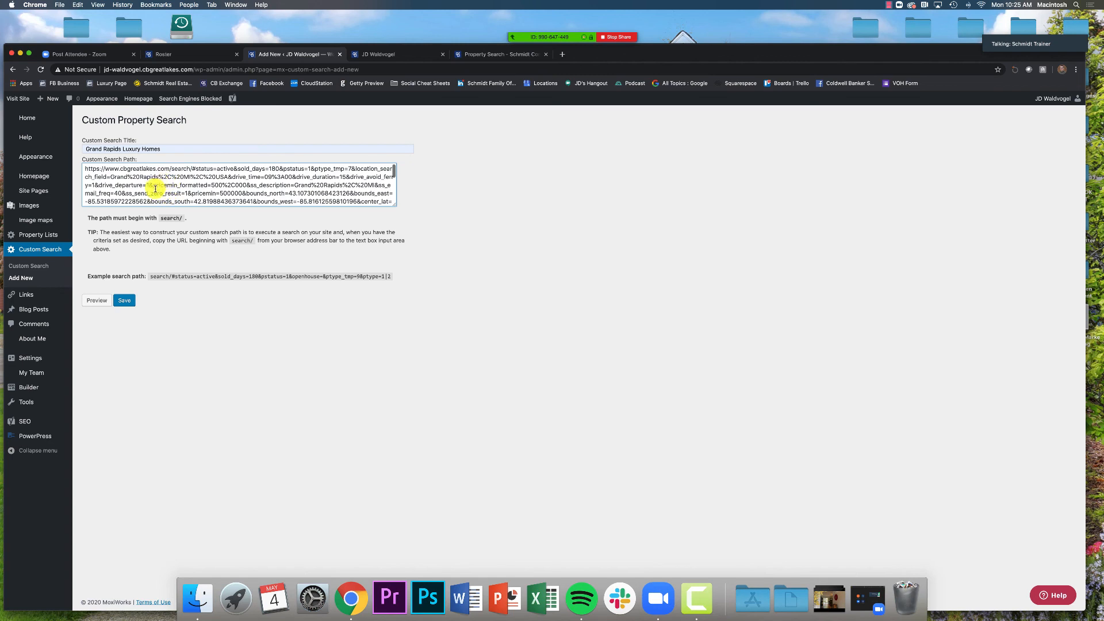
scroll(155, 189, "down", 10)
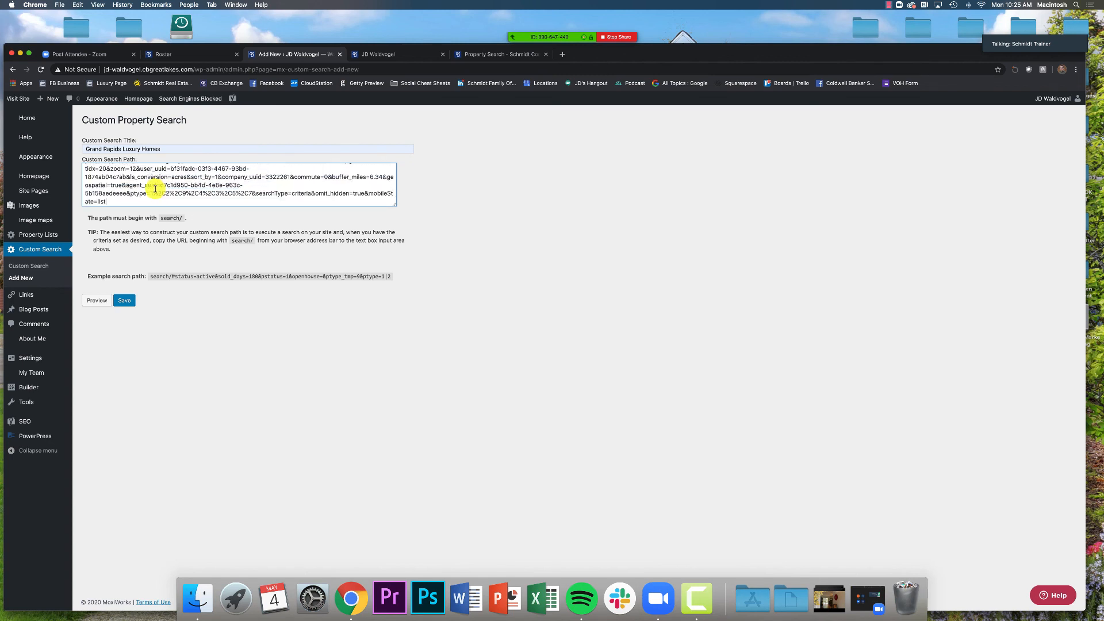
scroll(155, 189, "up", 10)
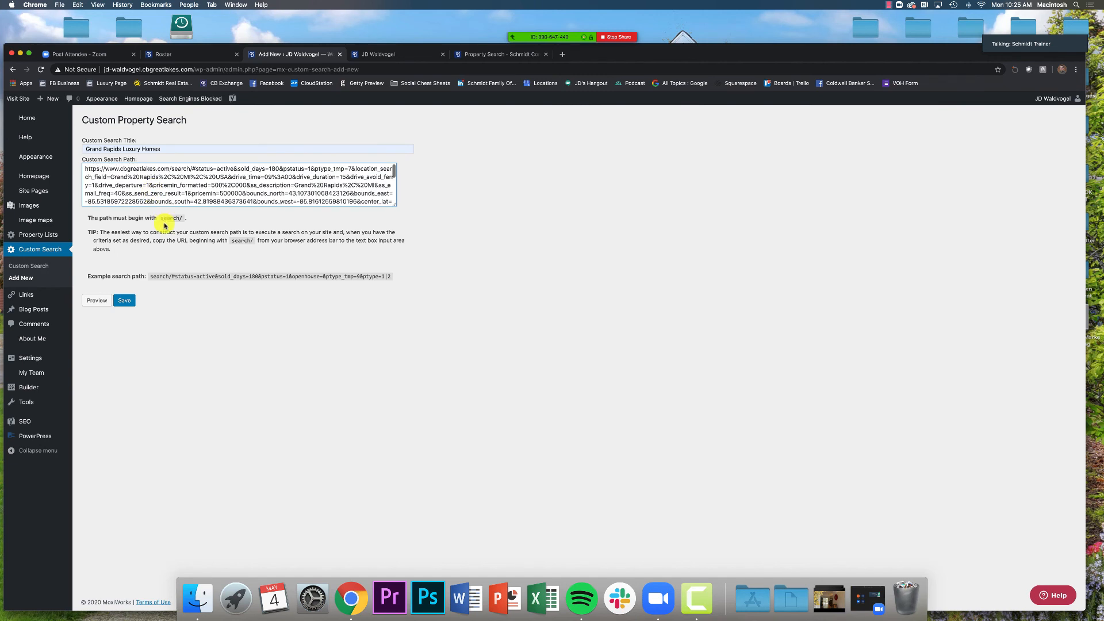
Check the note that paths must begin with search/, then start erasing the domain prefix
left_click_drag(90, 218, 201, 213)
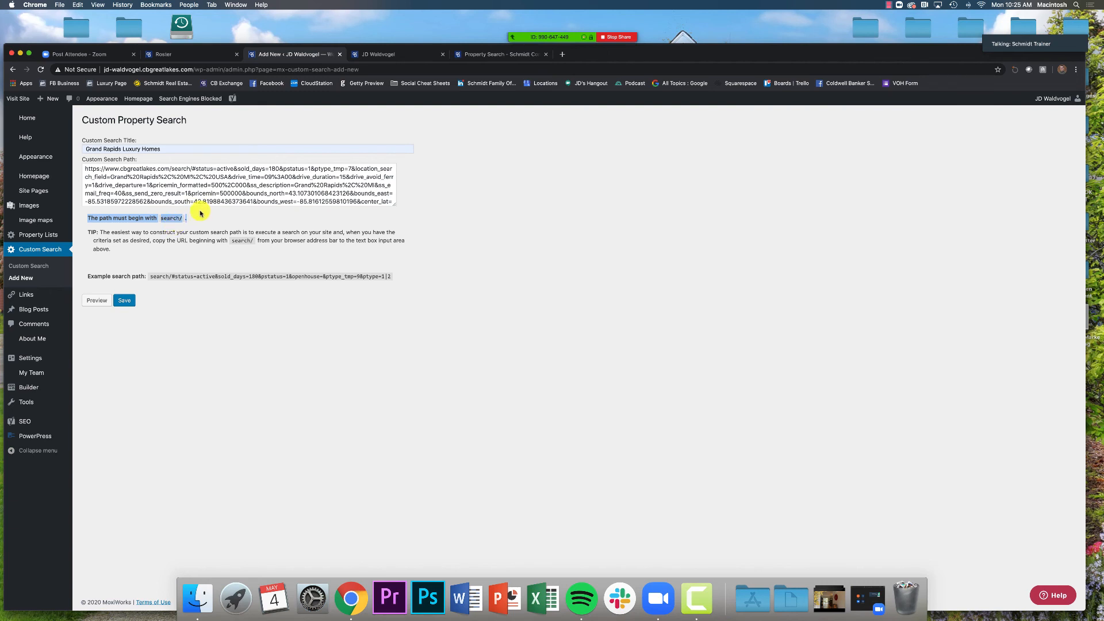
left_click(200, 214)
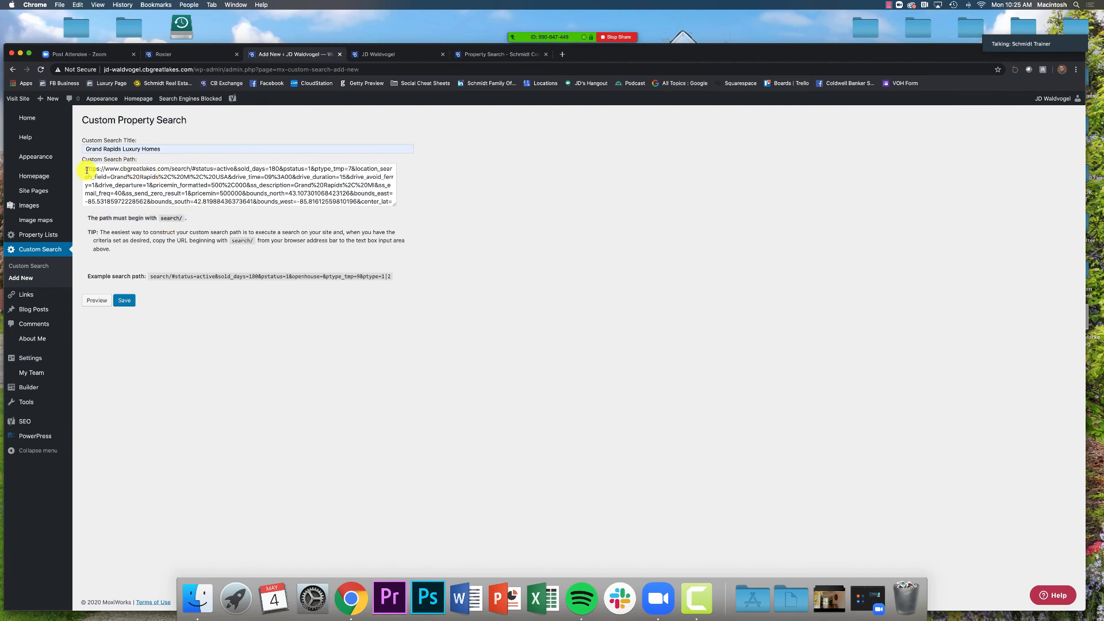
left_click(172, 170)
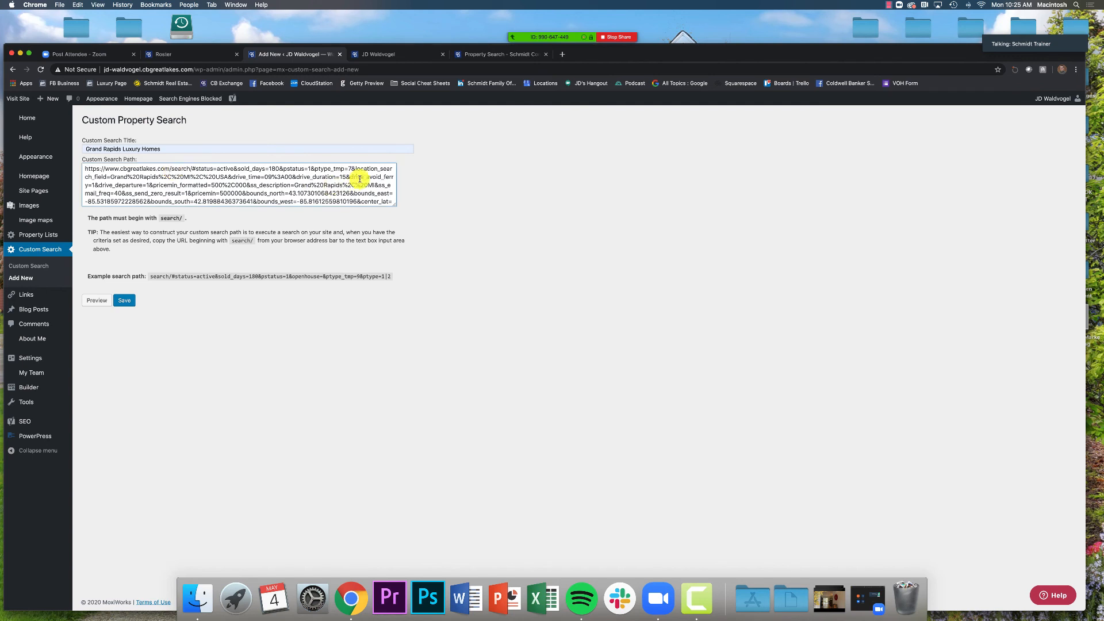
key("BackSpace")
key("BackSpace")
key("BackSpace")
key("BackSpace")
key("BackSpace")
key("BackSpace")
key("BackSpace")
key("BackSpace")
key("BackSpace")
key("BackSpace")
key("BackSpace")
key("BackSpace")
key("BackSpace")
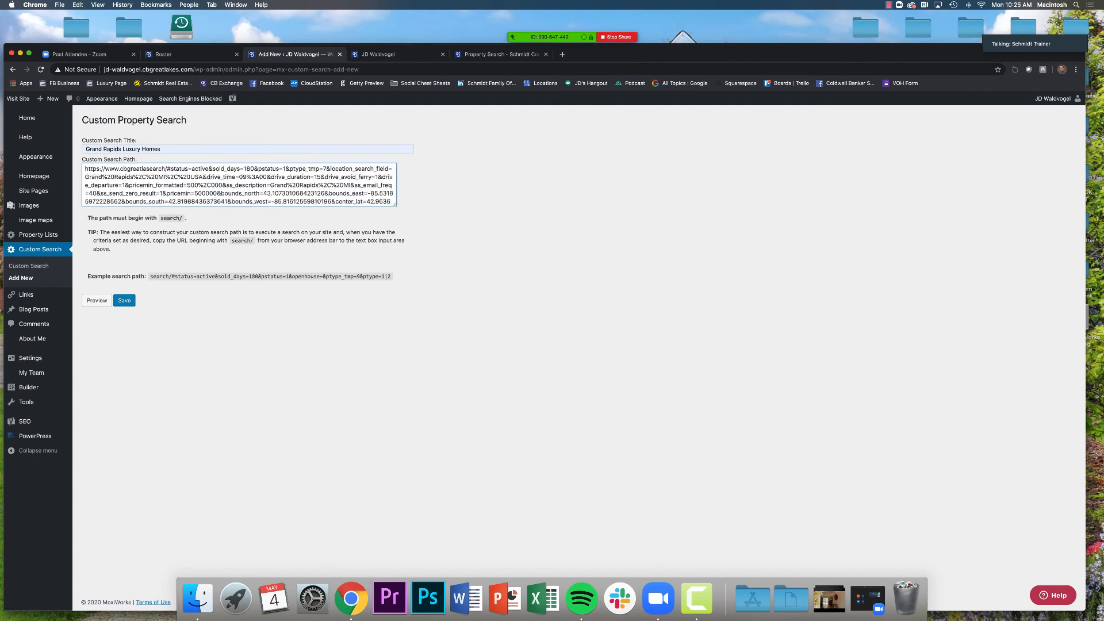
key("BackSpace")
key("BackSpace")
key("BackSpace")
key("BackSpace")
key("BackSpace")
key("BackSpace")
key("BackSpace")
key("BackSpace")
key("BackSpace")
key("BackSpace")
key("BackSpace")
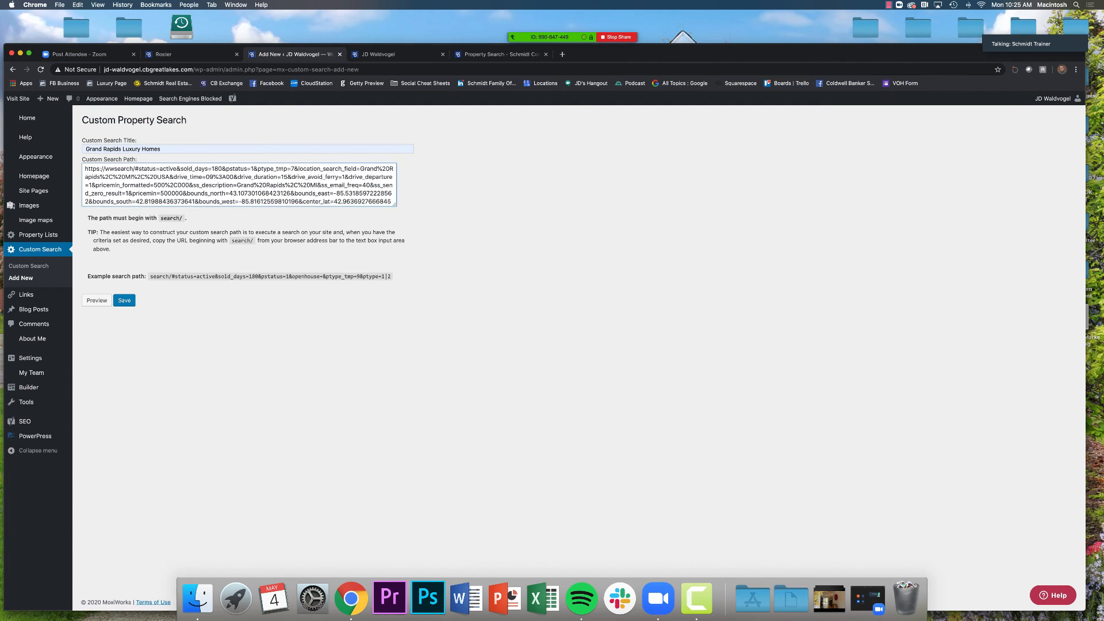
key("BackSpace")
key("BackSpace")
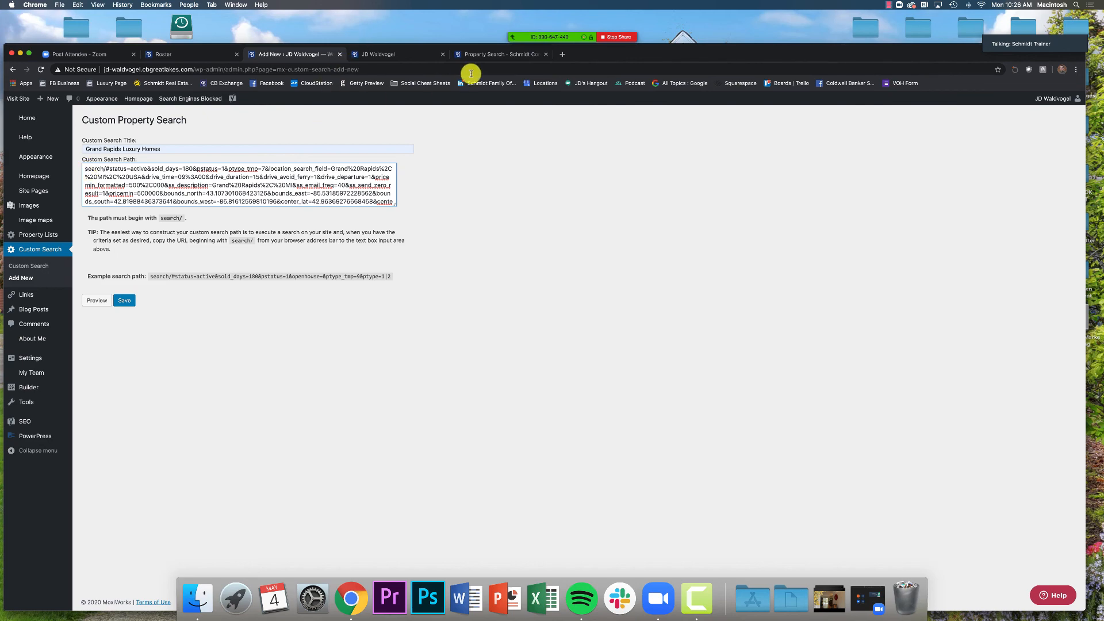
Copy the web address of the Grand Rapids, MI, USA search results
left_click(482, 58)
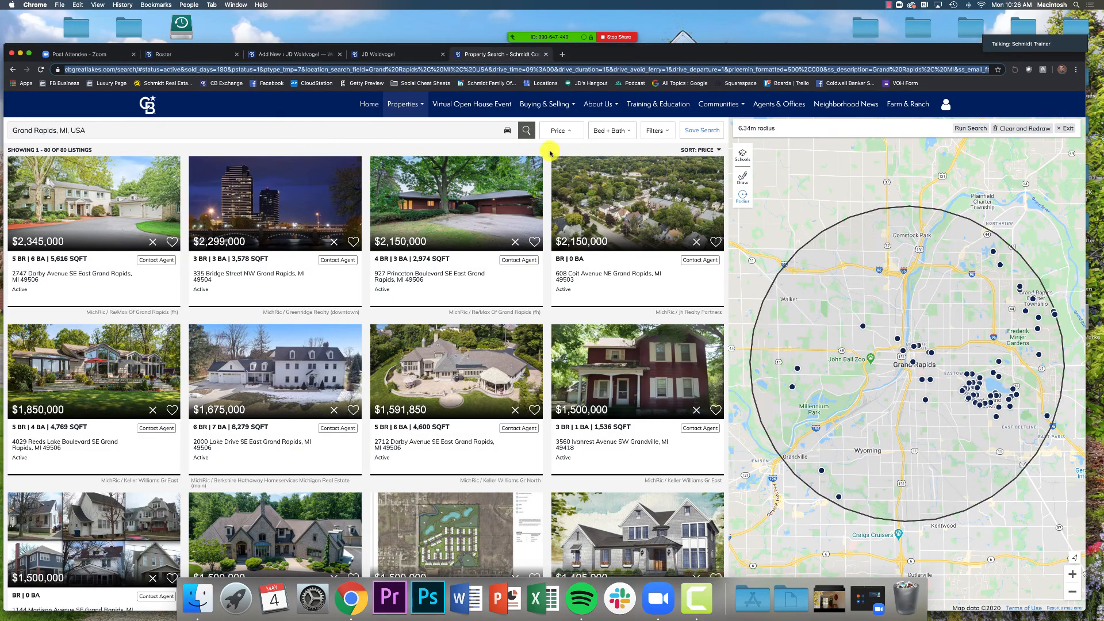
left_click_drag(706, 58, 707, 44)
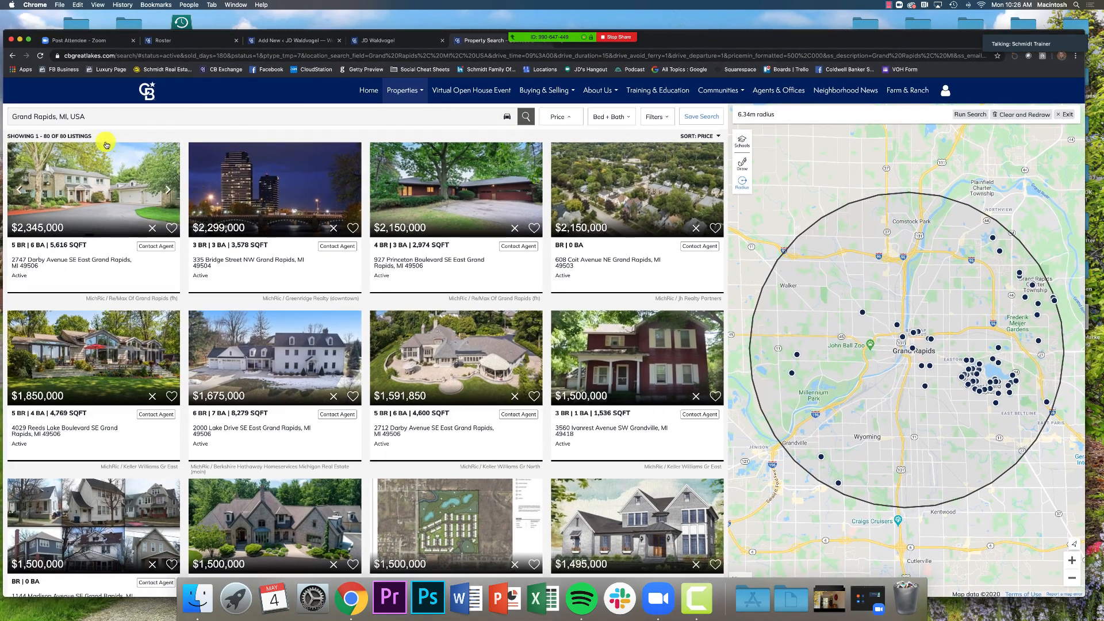
left_click(90, 56)
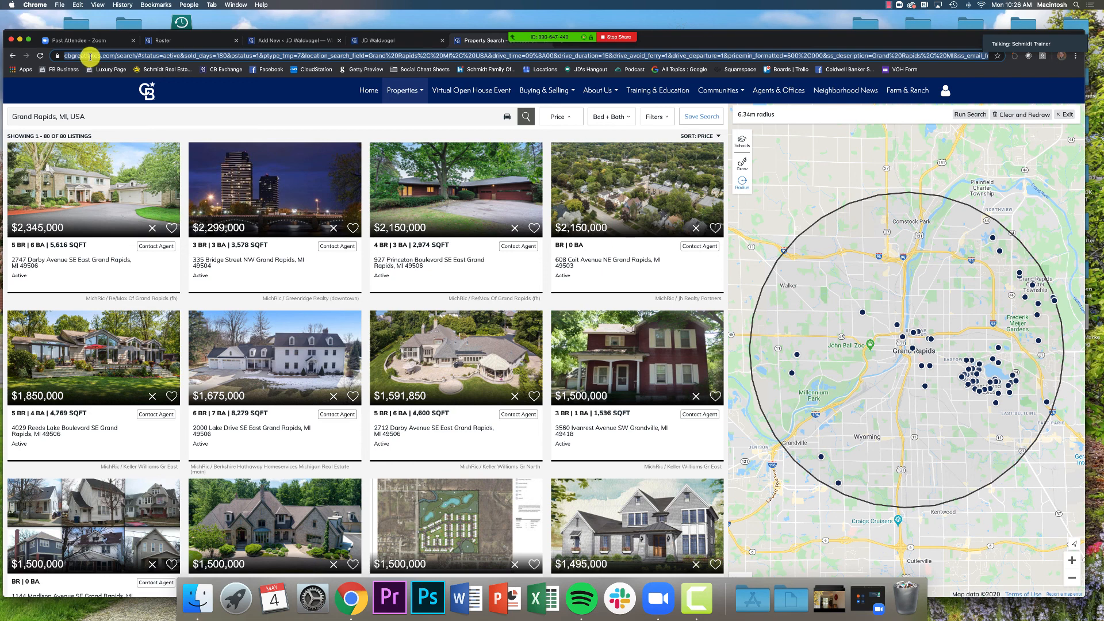
right_click(90, 56)
left_click(108, 107)
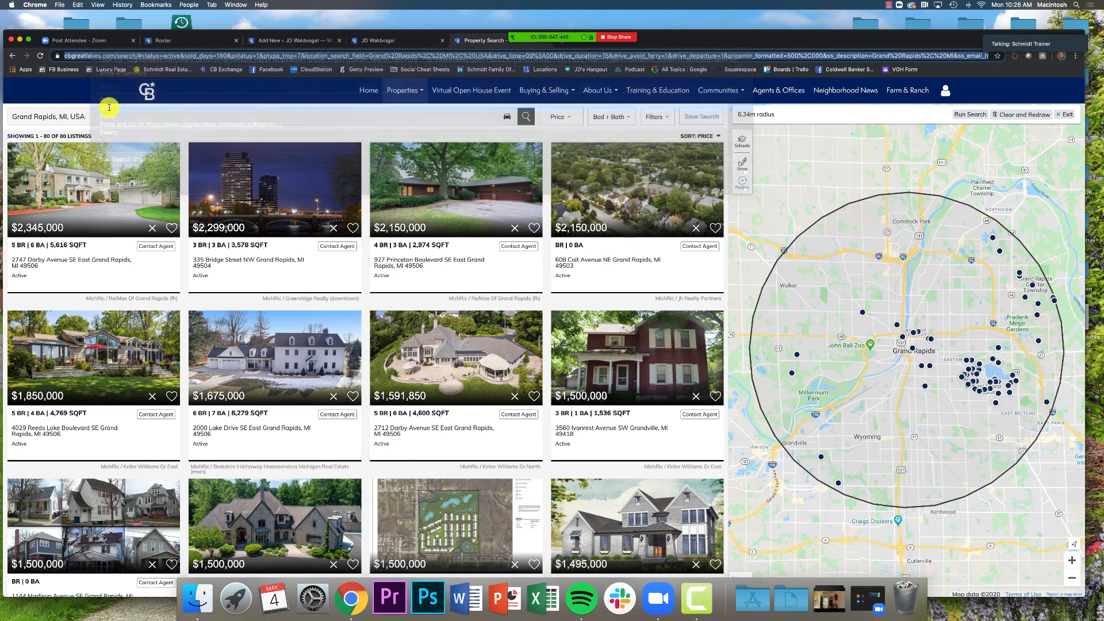
left_click(309, 41)
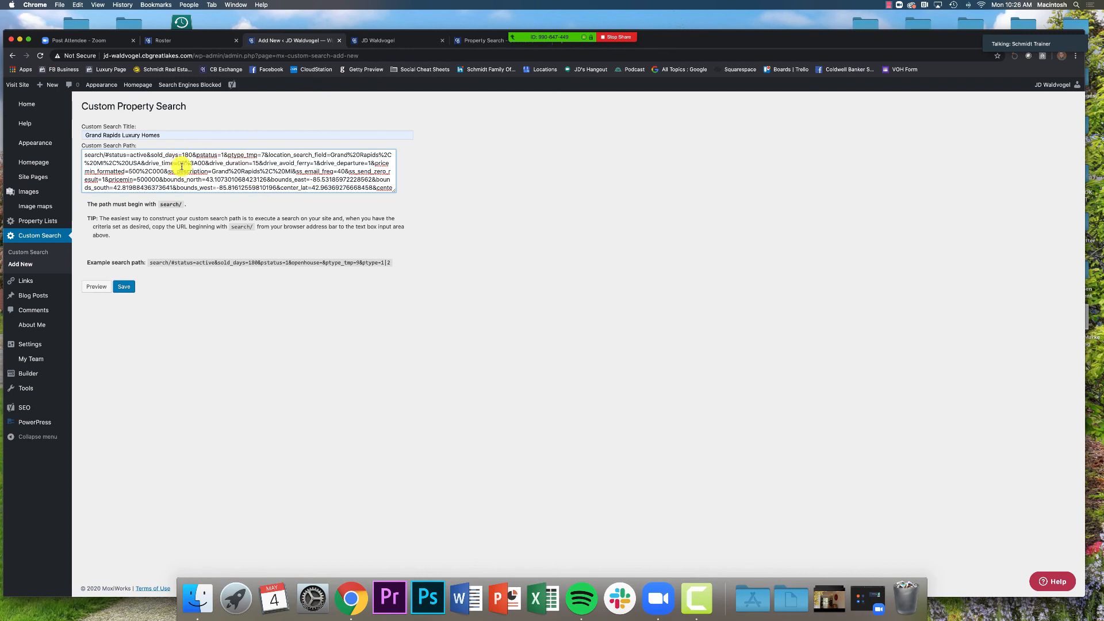
key("super+a")
key("BackSpace")
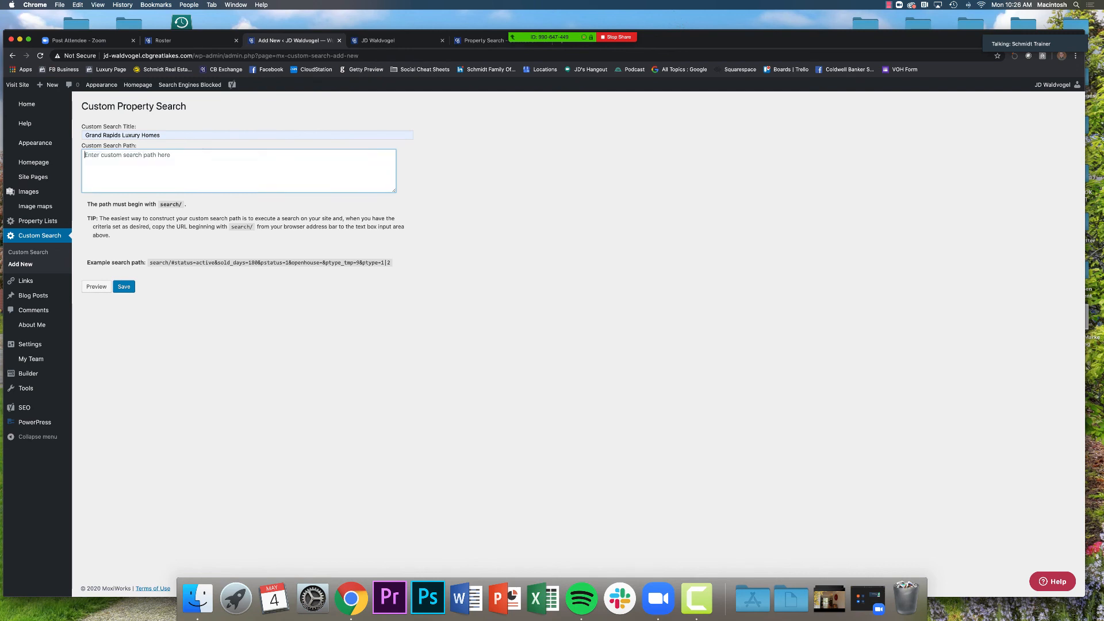
right_click(139, 160)
left_click(167, 215)
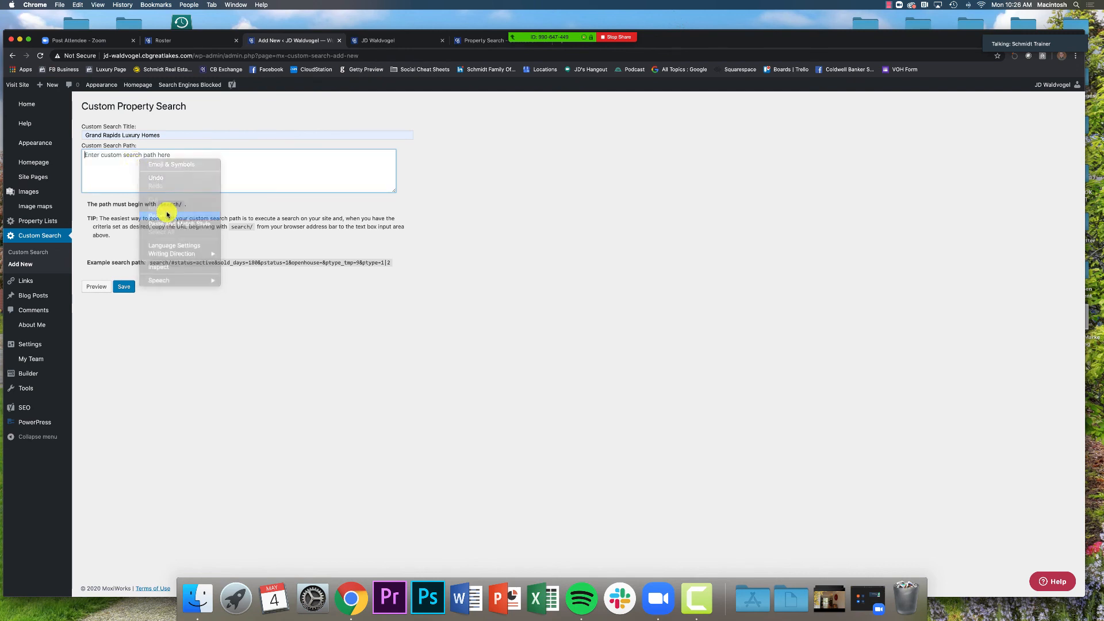
scroll(151, 183, "up", 5)
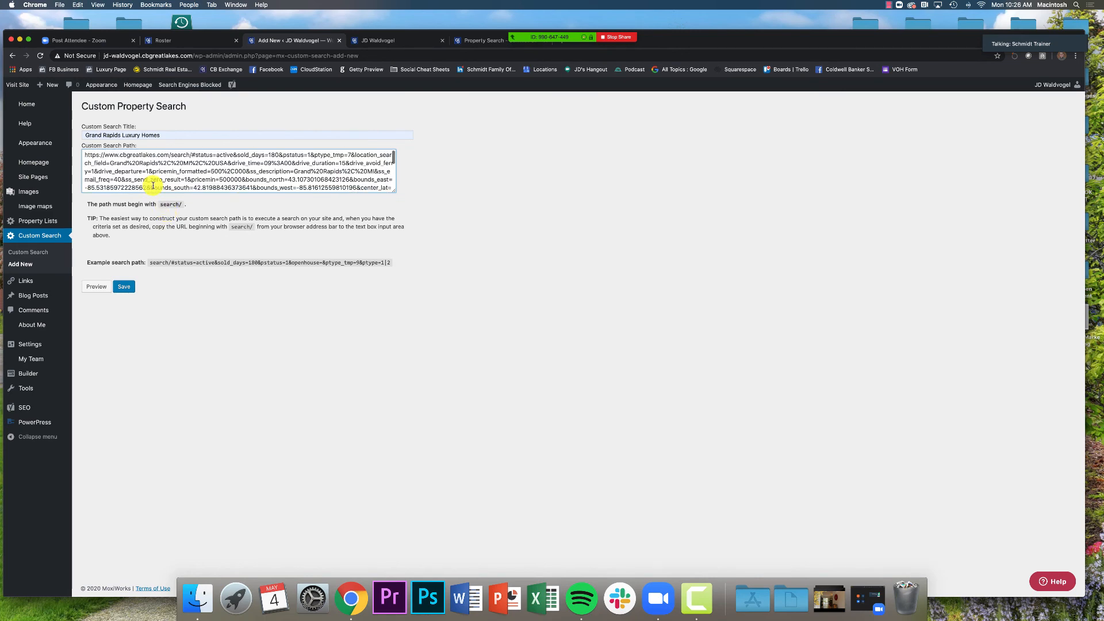
left_click_drag(172, 155, 85, 156)
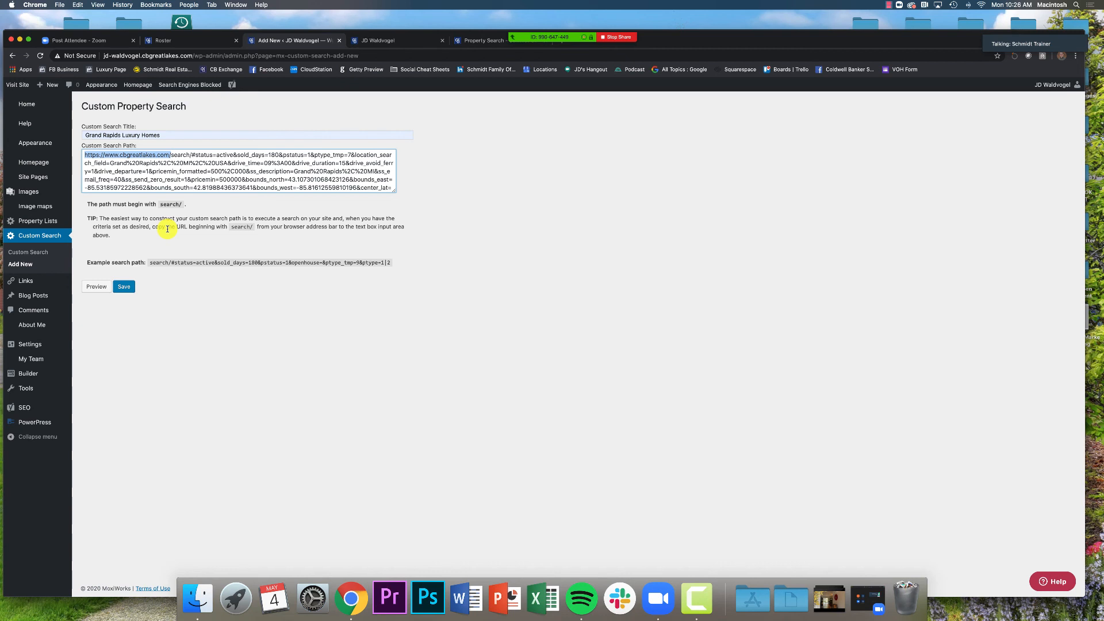
key("BackSpace")
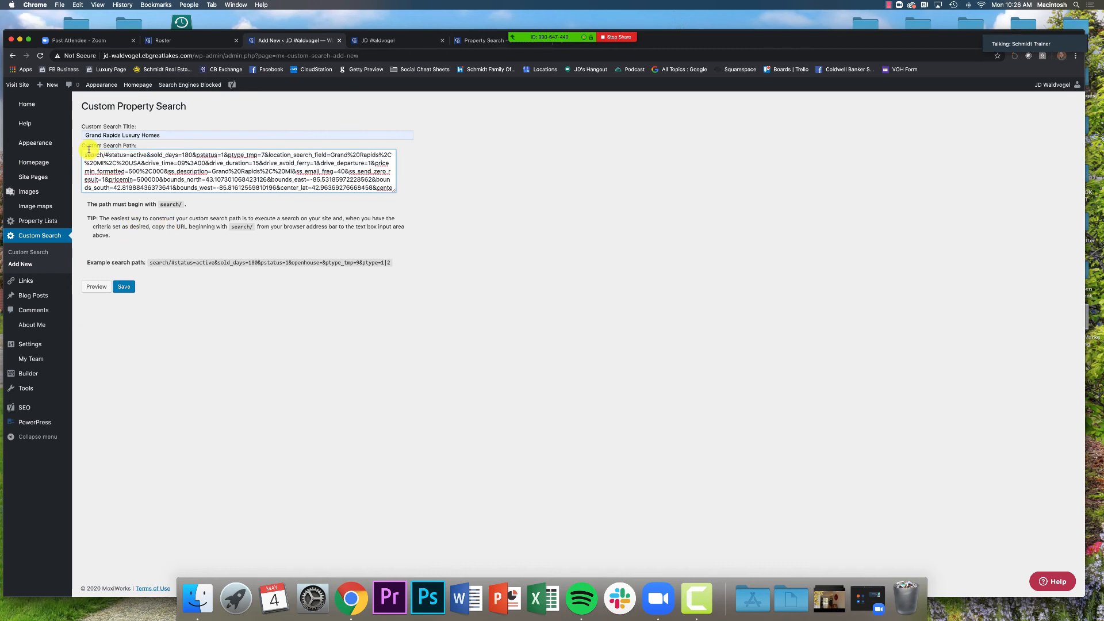
left_click(123, 287)
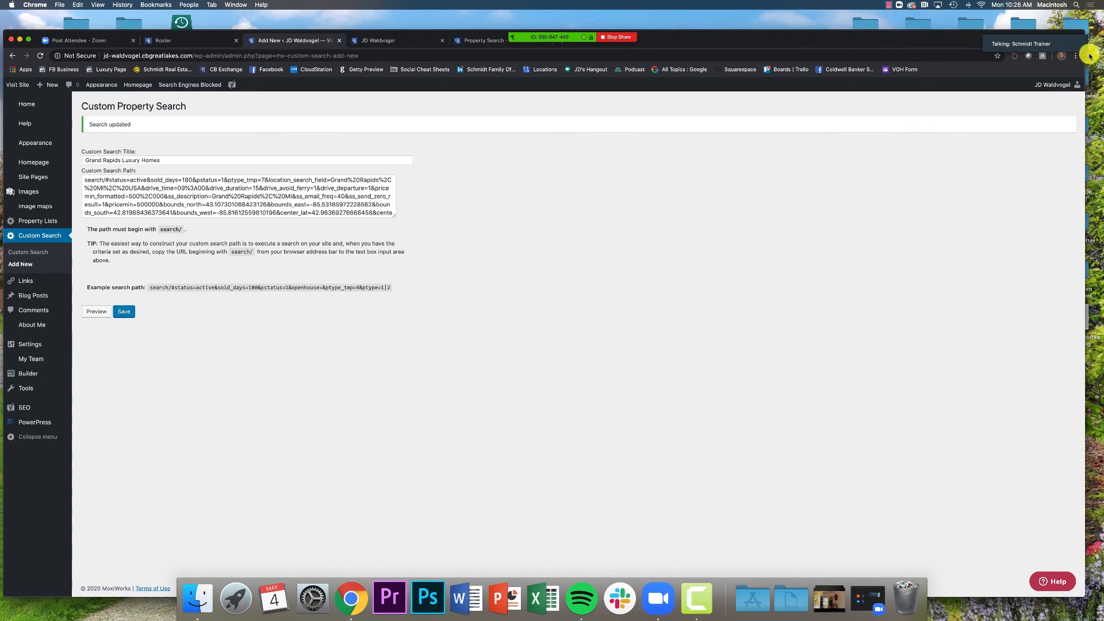
Switch to the JD Waldvogel live agent home page with its Holland Luxury Homes carousel
mouse_move(1066, 46)
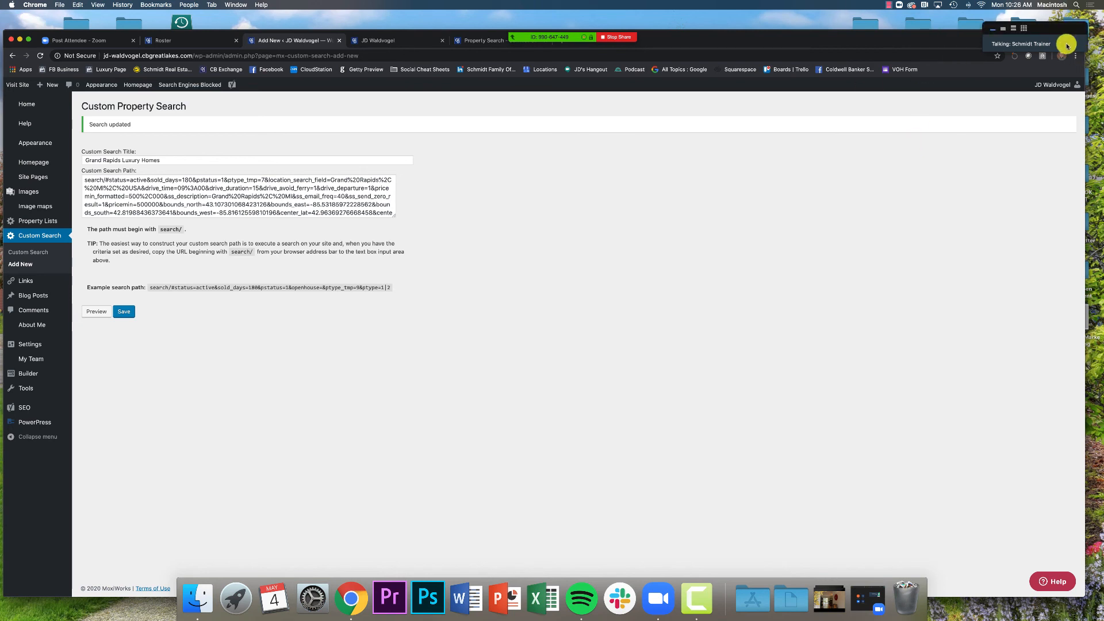
left_click(998, 32)
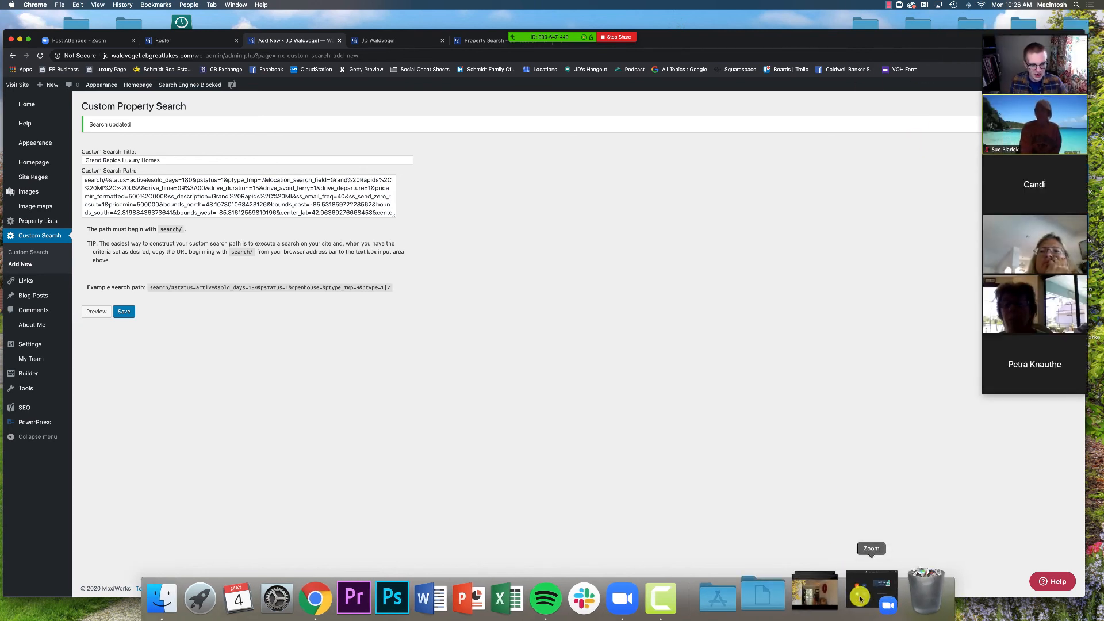
mouse_move(569, 37)
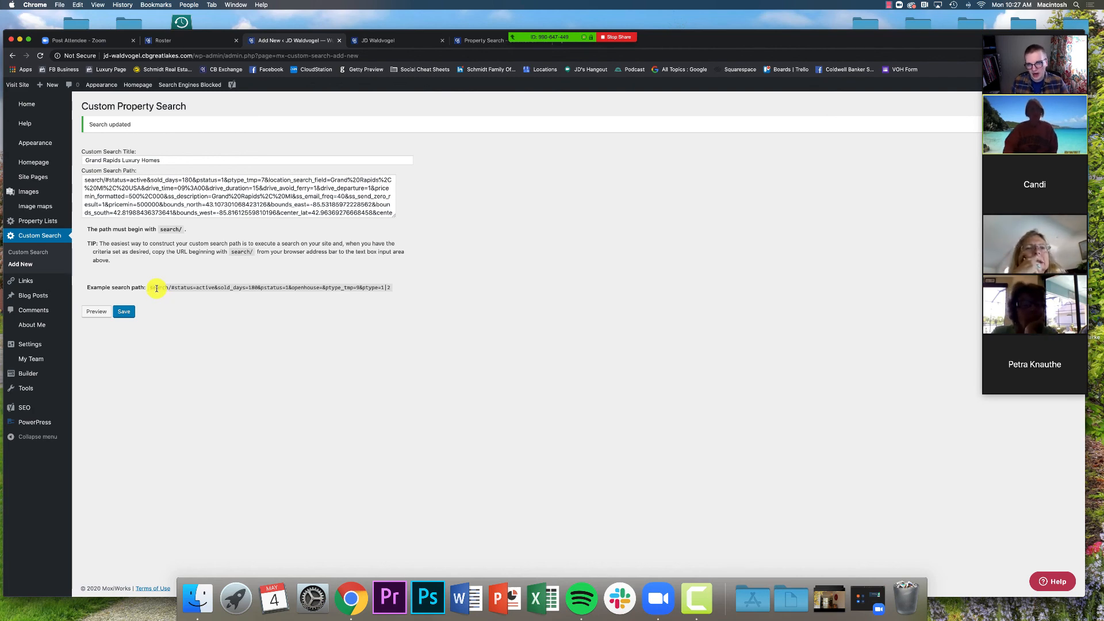
left_click(373, 41)
scroll(230, 333, "down", 1)
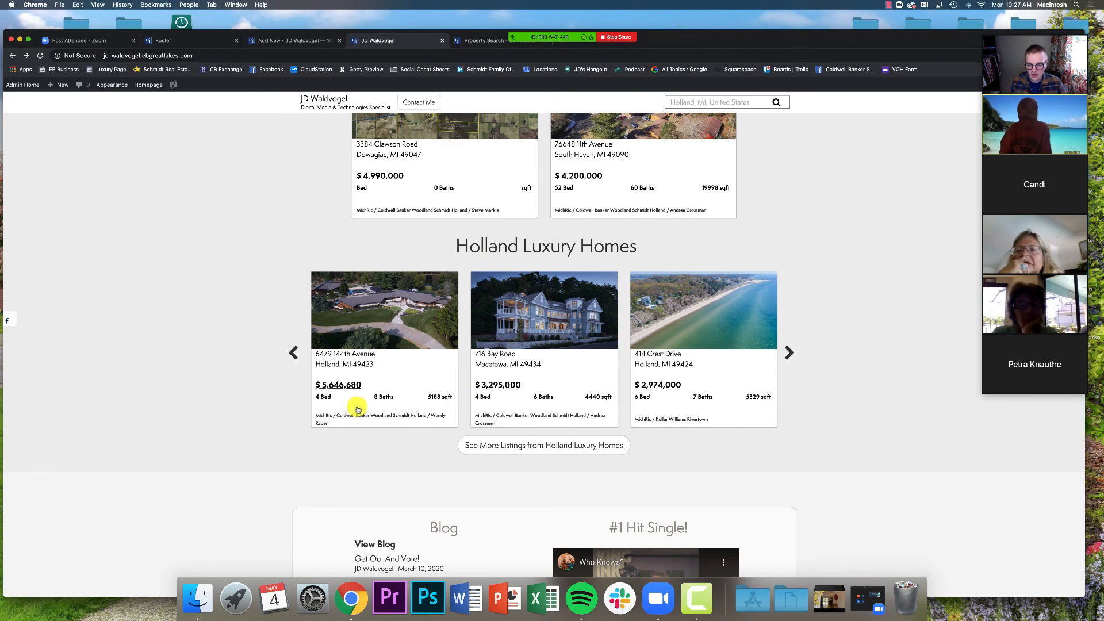
Look over the live site's Blog menu, then return to the saved custom search form
scroll(347, 410, "up", 15)
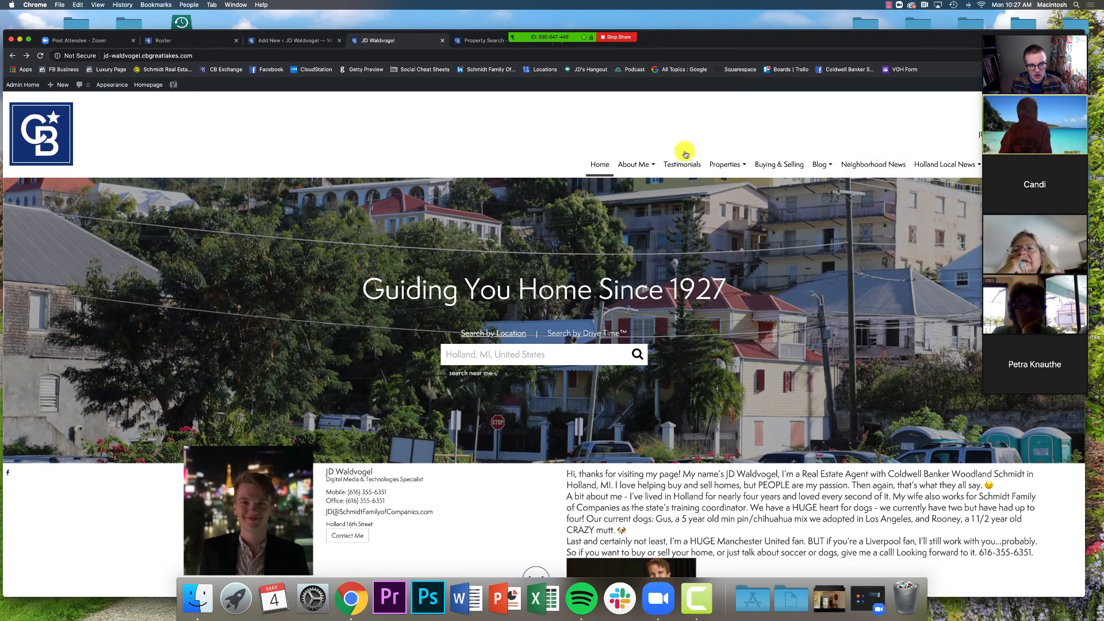
left_click(818, 165)
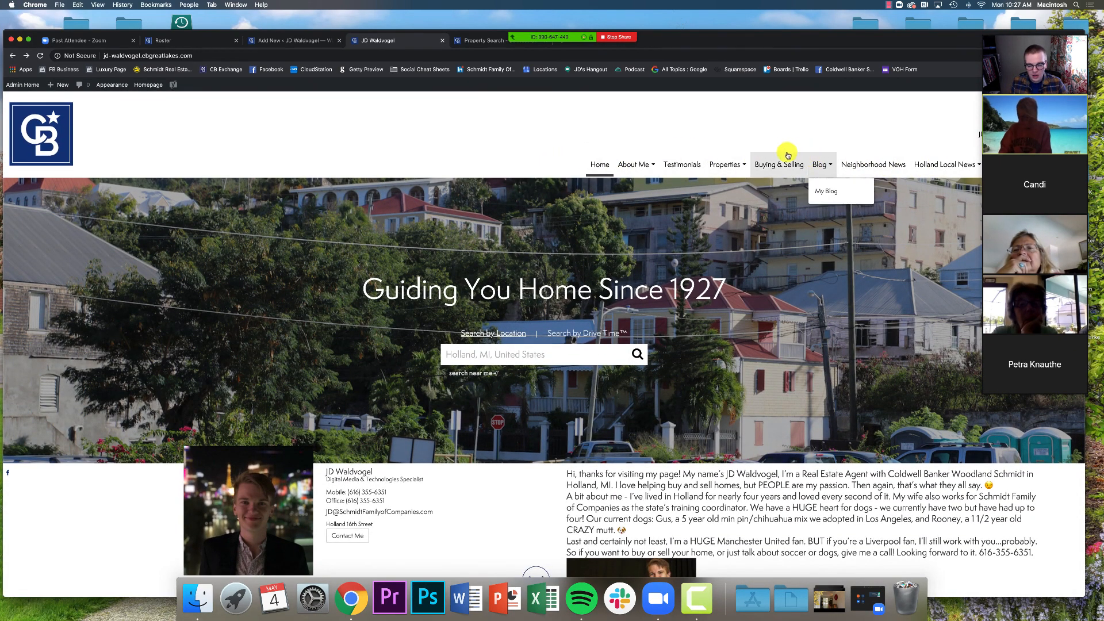
scroll(699, 309, "down", 5)
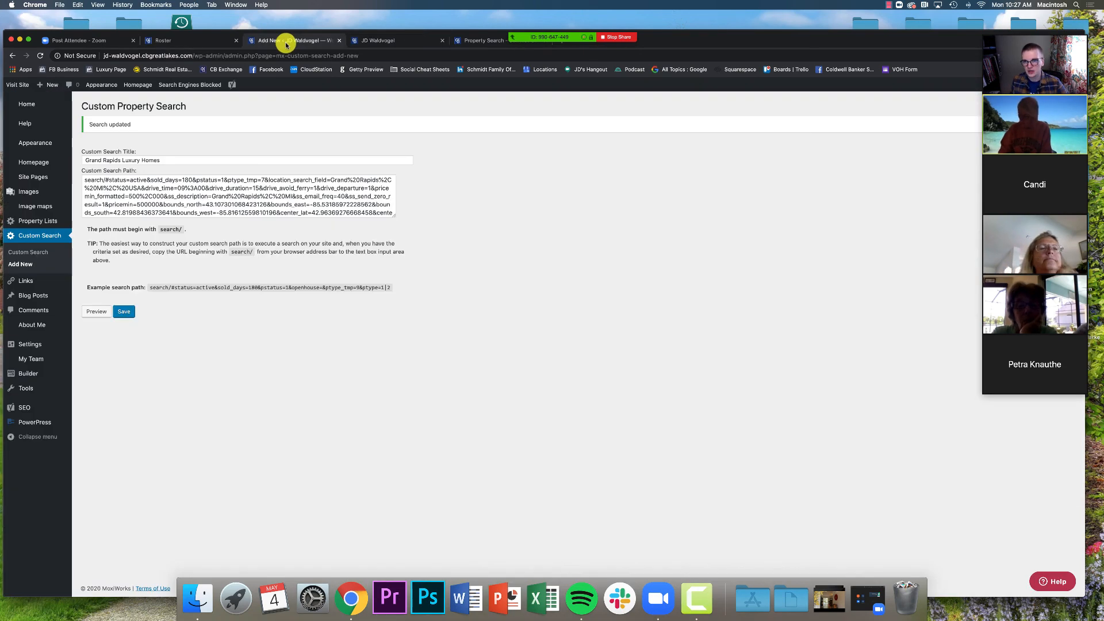
left_click(286, 40)
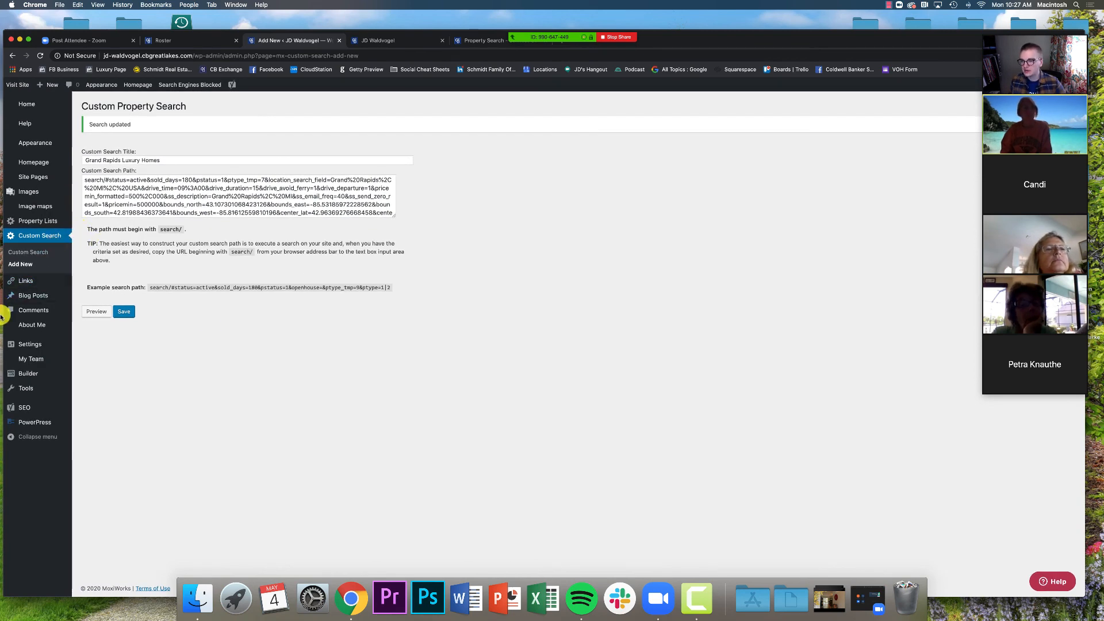
Open the Homepage settings and locate the Custom Search Module titled Holland Luxury Homes
left_click(40, 164)
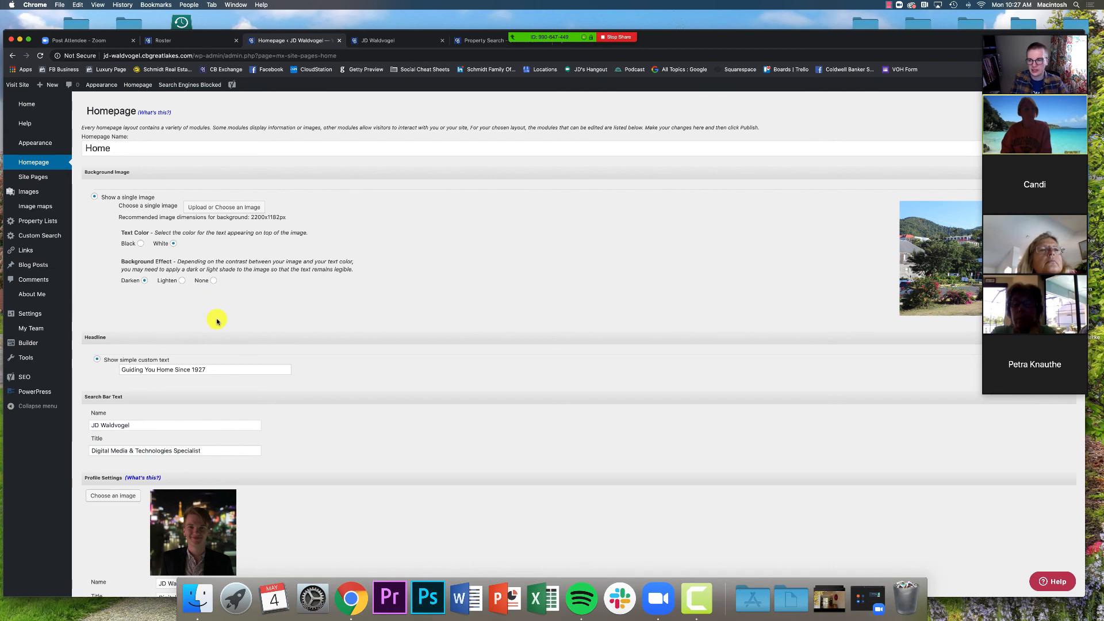
scroll(217, 321, "down", 10)
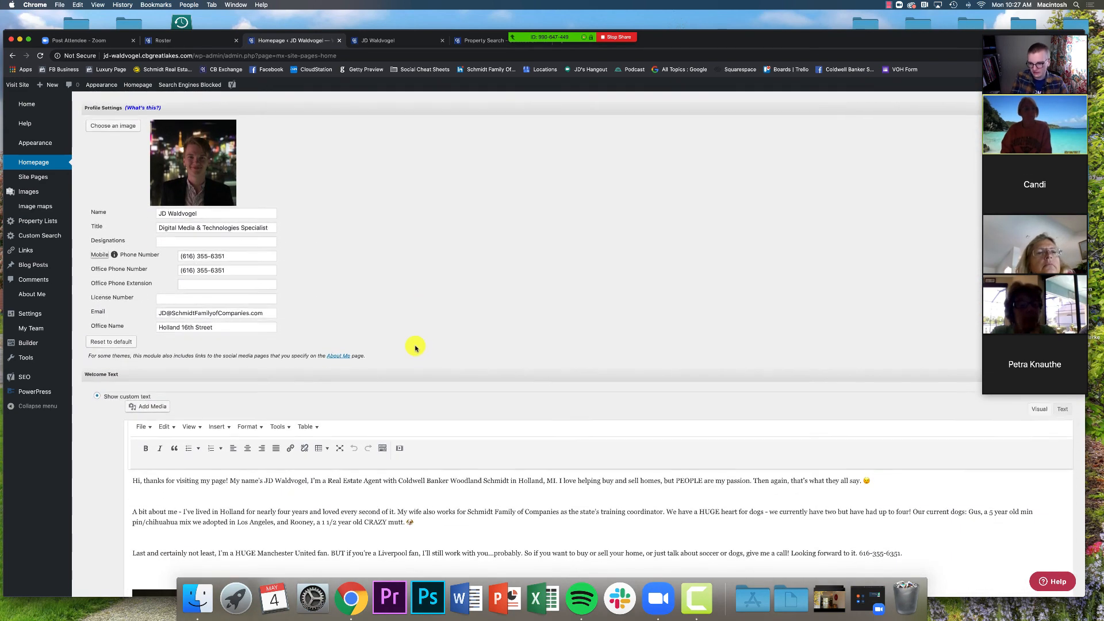
scroll(415, 348, "down", 5)
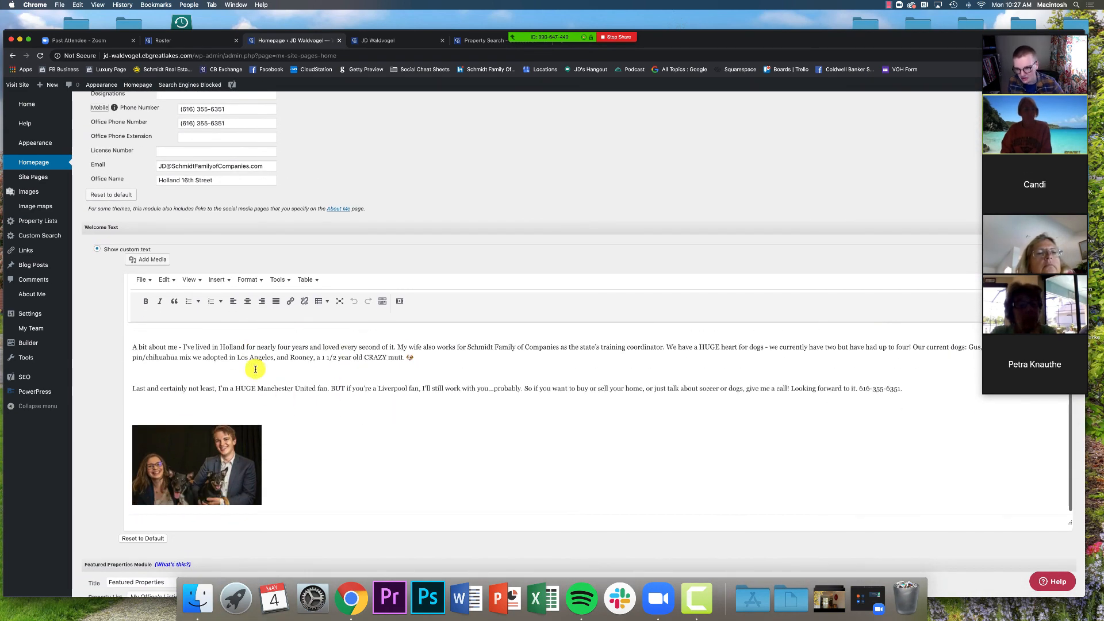
scroll(109, 395, "down", 7)
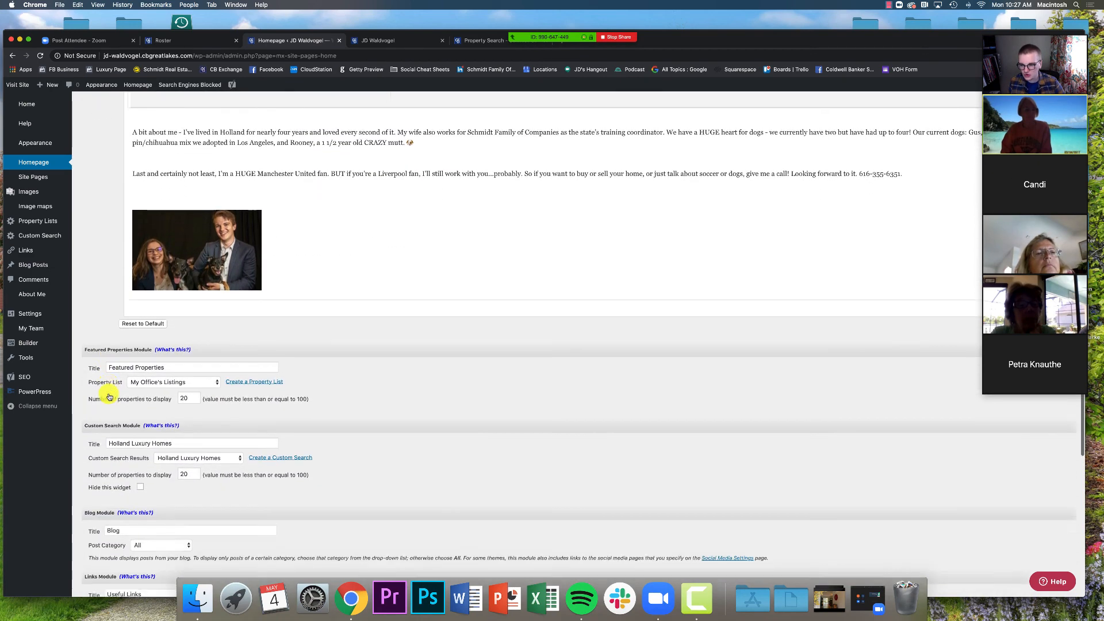
scroll(110, 396, "down", 2)
scroll(115, 356, "down", 2)
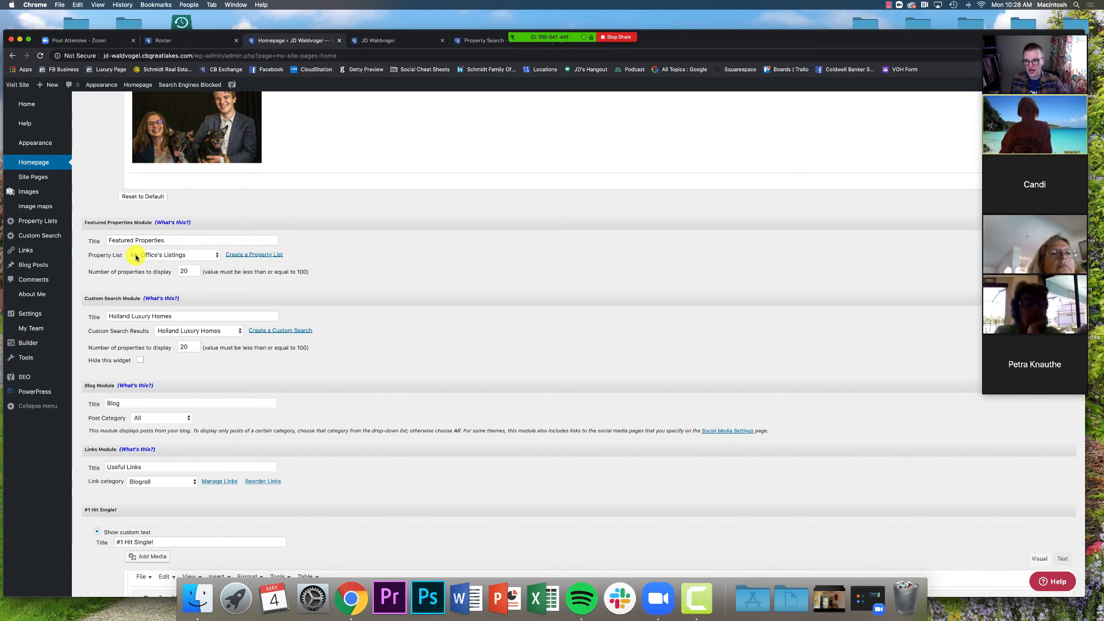
scroll(115, 270, "down", 1)
left_click_drag(86, 260, 152, 265)
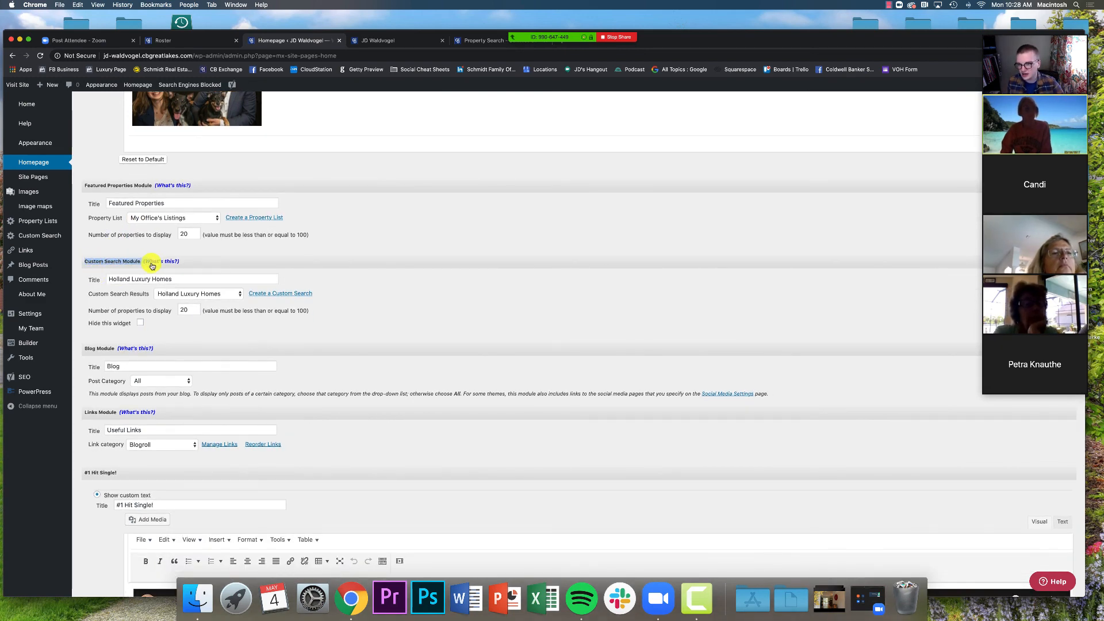
left_click(112, 269)
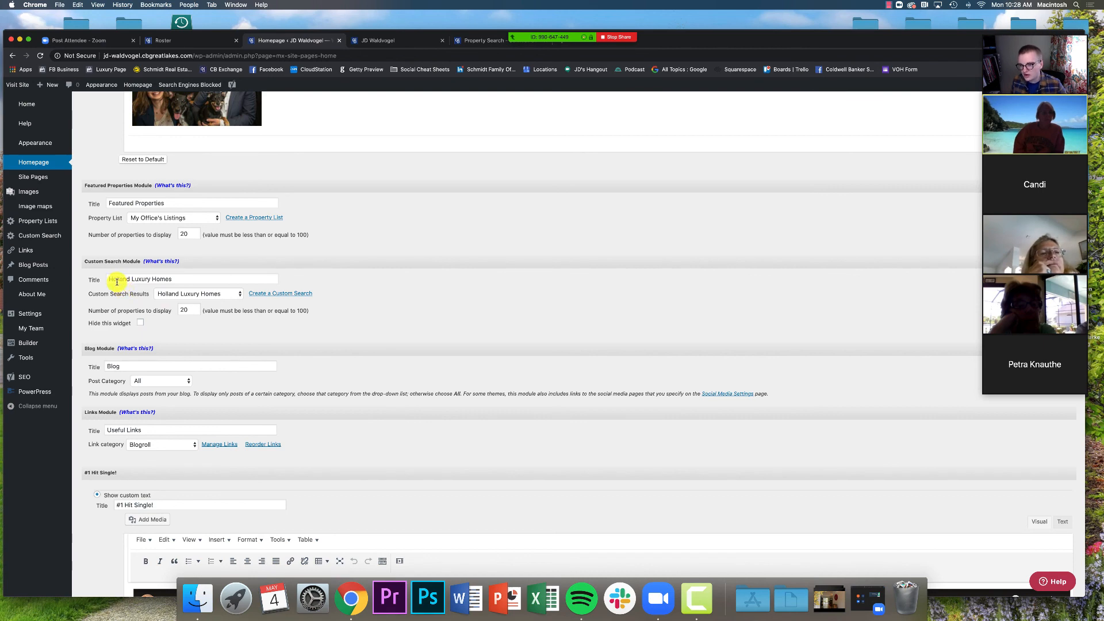
scroll(109, 278, "down", 1)
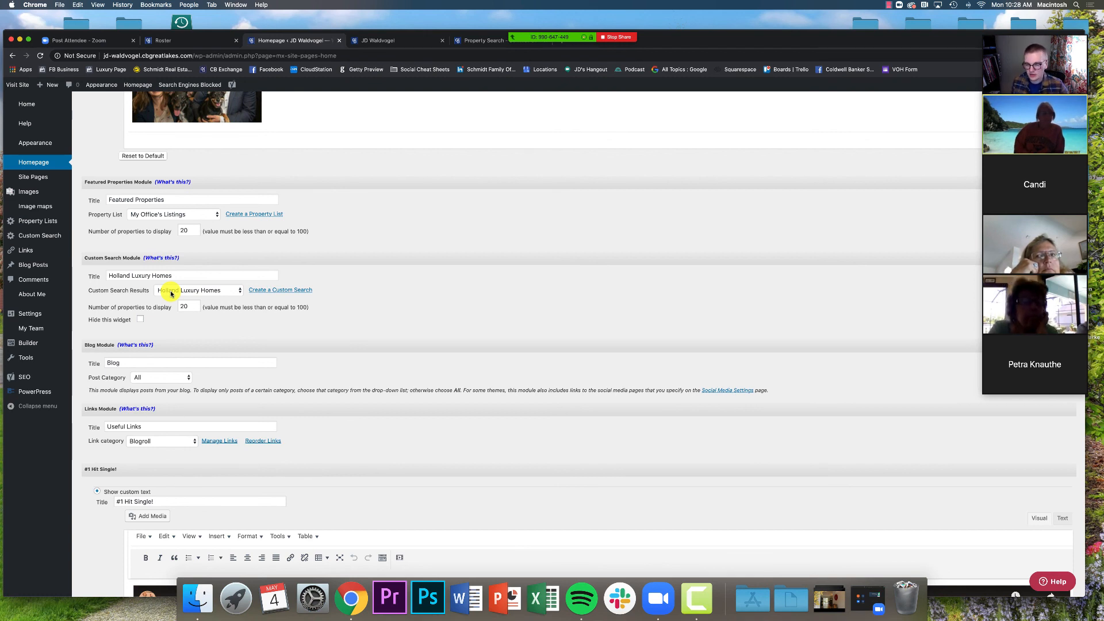
Choose Grand Rapids Luxury Homes as the module's search and retitle it Grand Rapids Luxury Homes
left_click(161, 291)
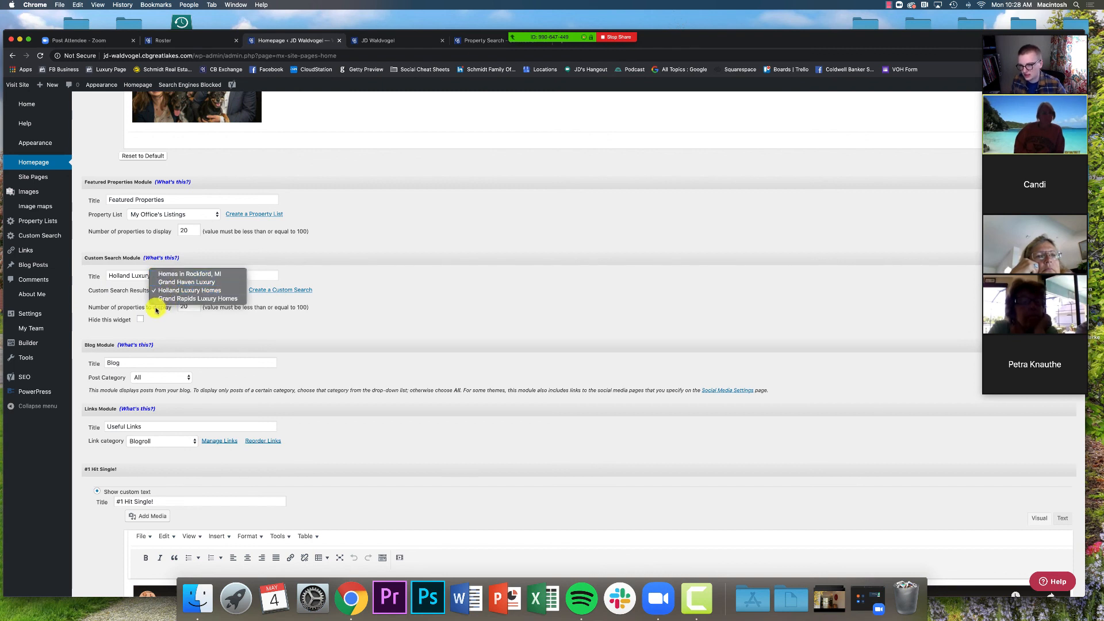
left_click(124, 304)
left_click(211, 291)
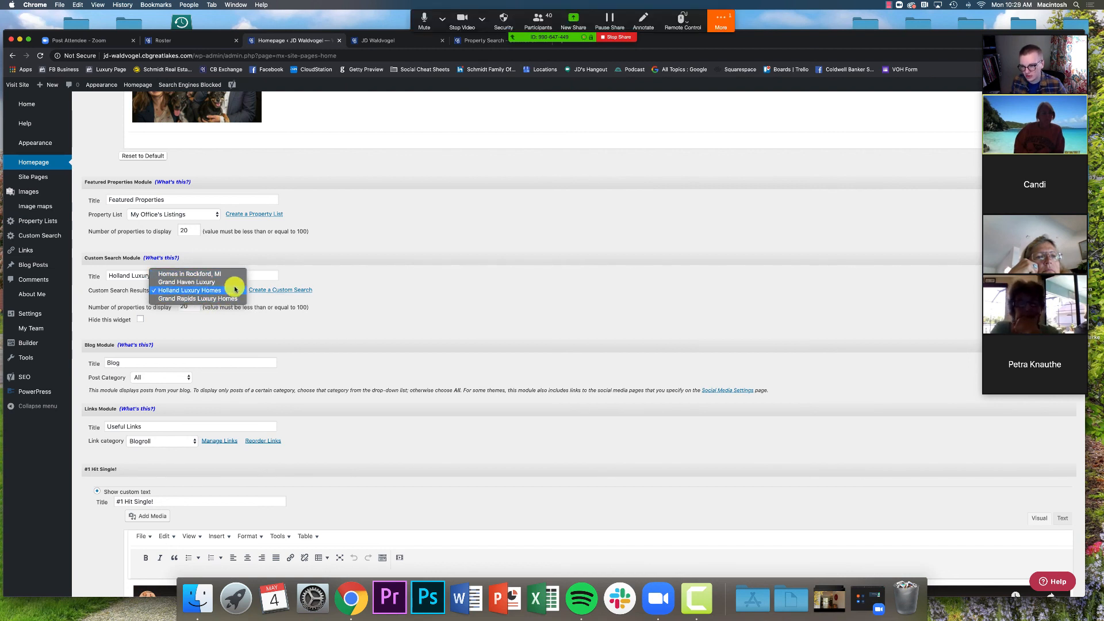
left_click(213, 300)
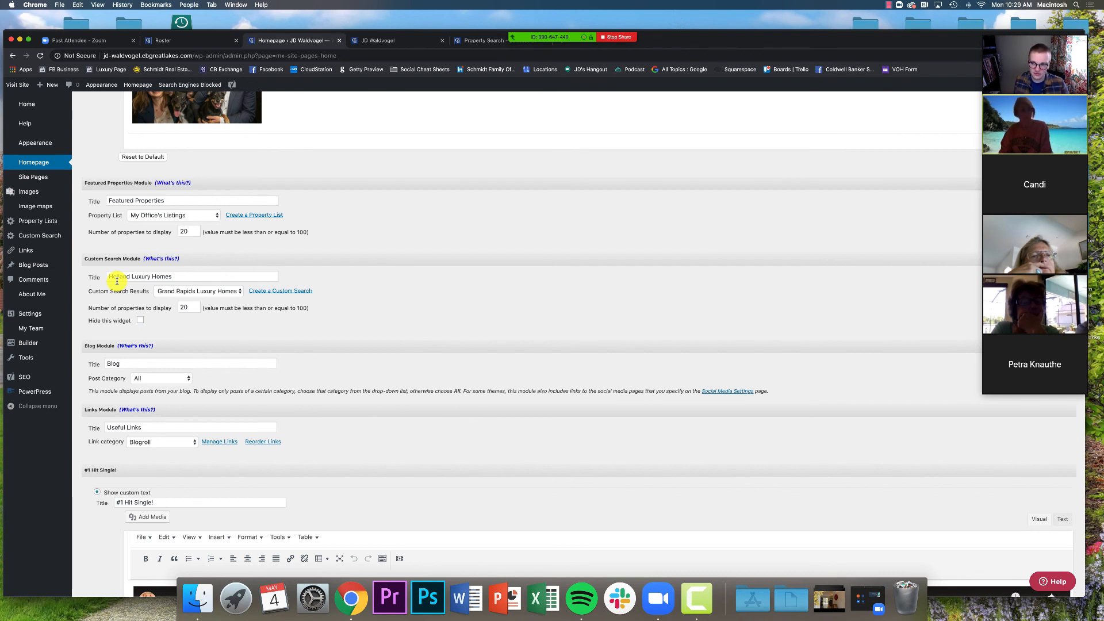
left_click(128, 277)
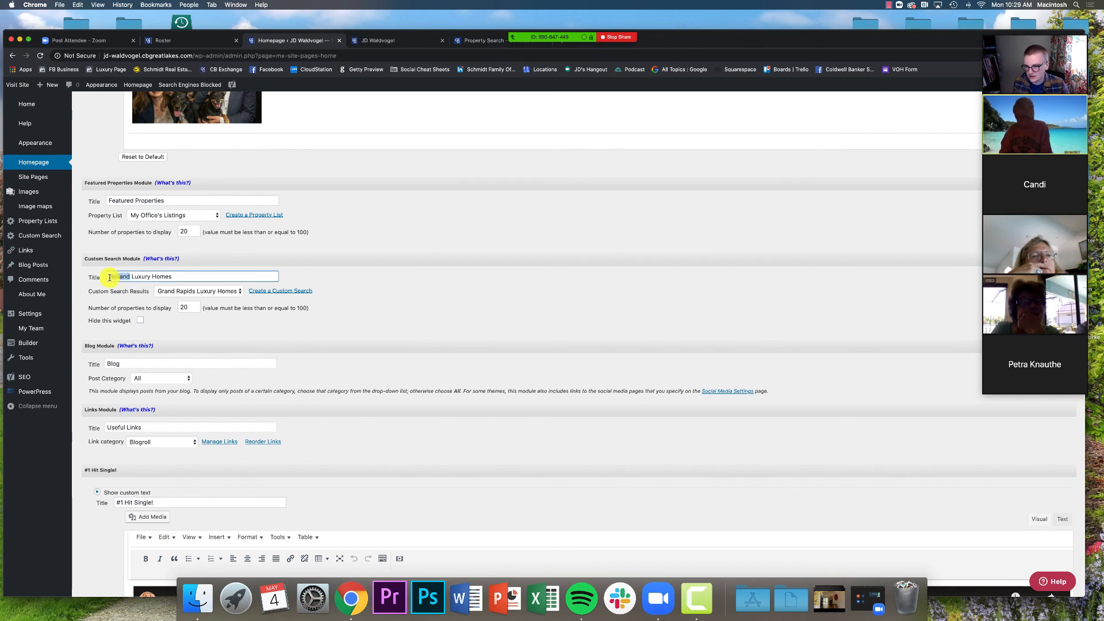
type("Grand")
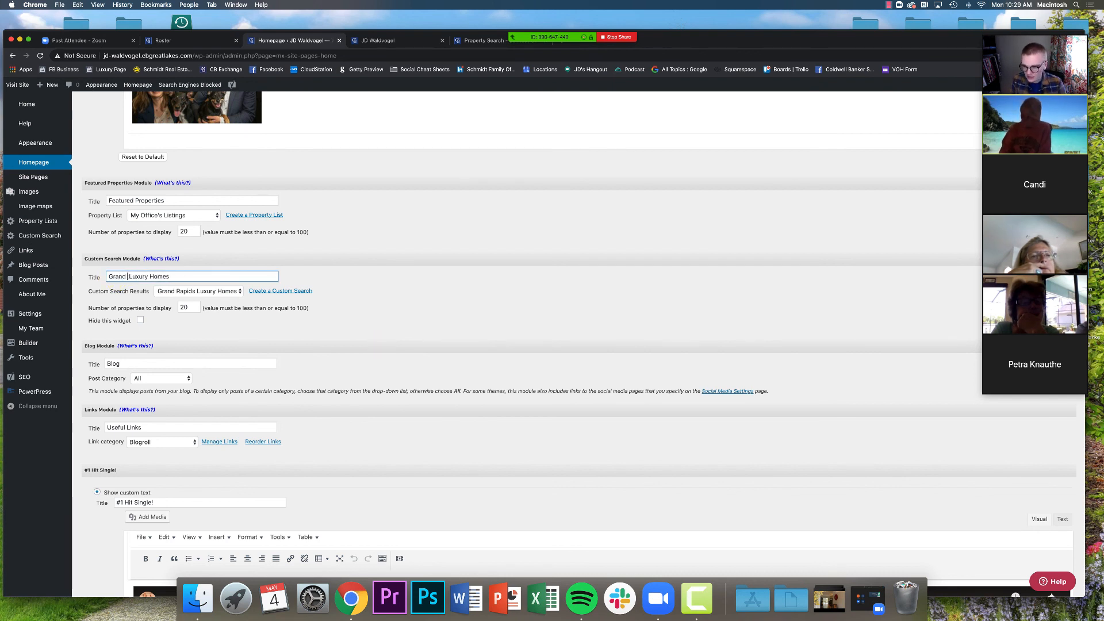
type(" Rapids")
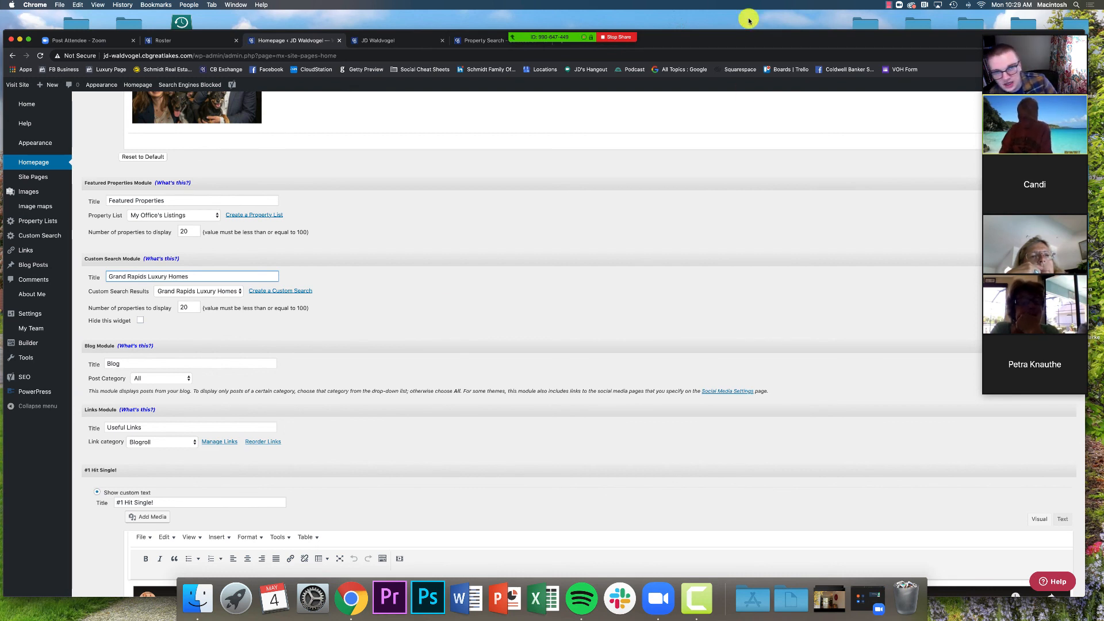
Read the attendee's question in the Zoom chat, close it, and return to the Grand Rapids search
mouse_move(586, 40)
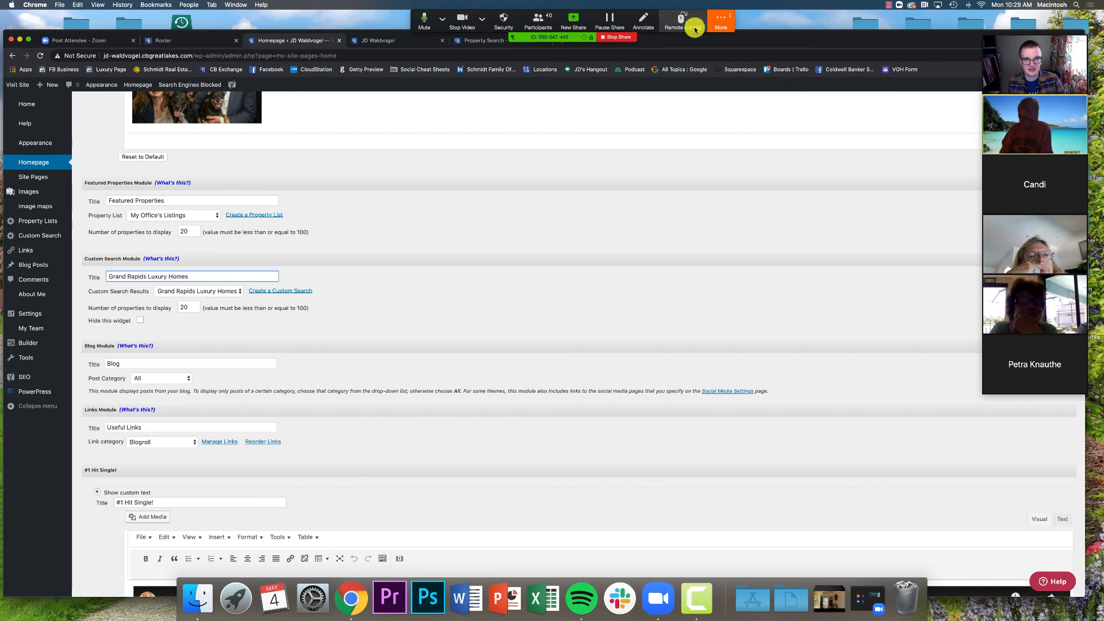
left_click(720, 20)
left_click(704, 135)
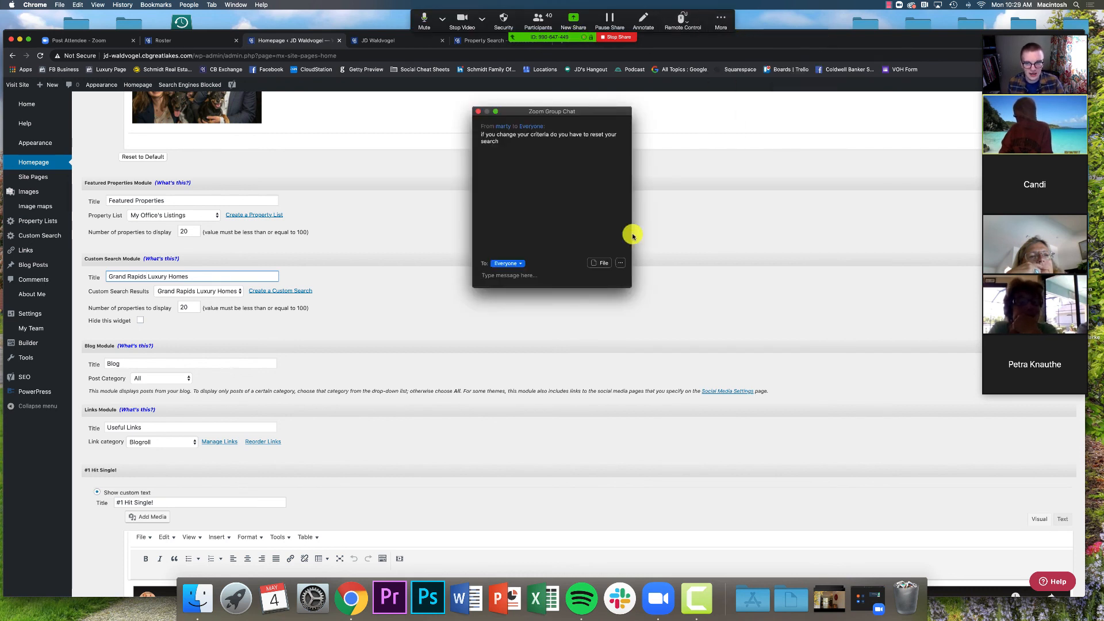
left_click(478, 113)
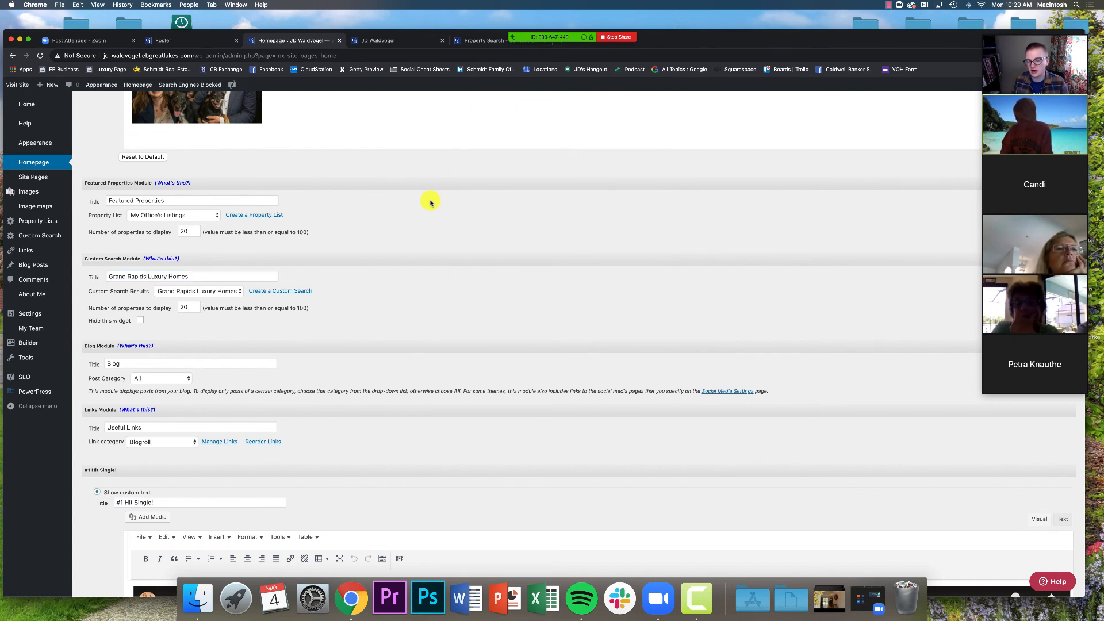
left_click(489, 40)
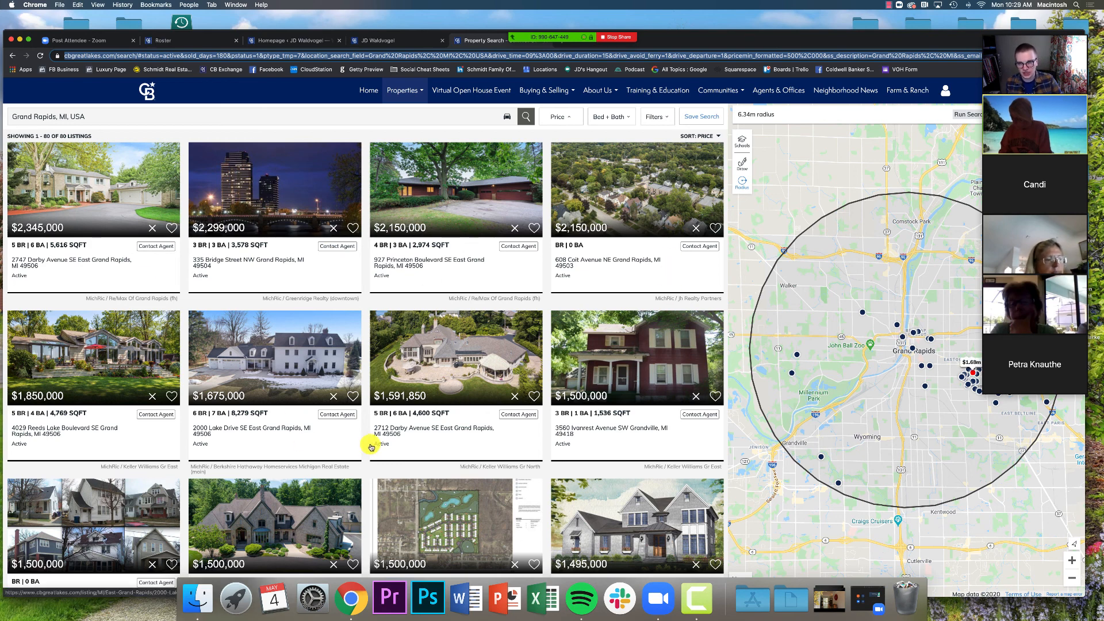
Confirm the search's 500,000 minimum price, then return to the agent's live homepage
left_click(554, 116)
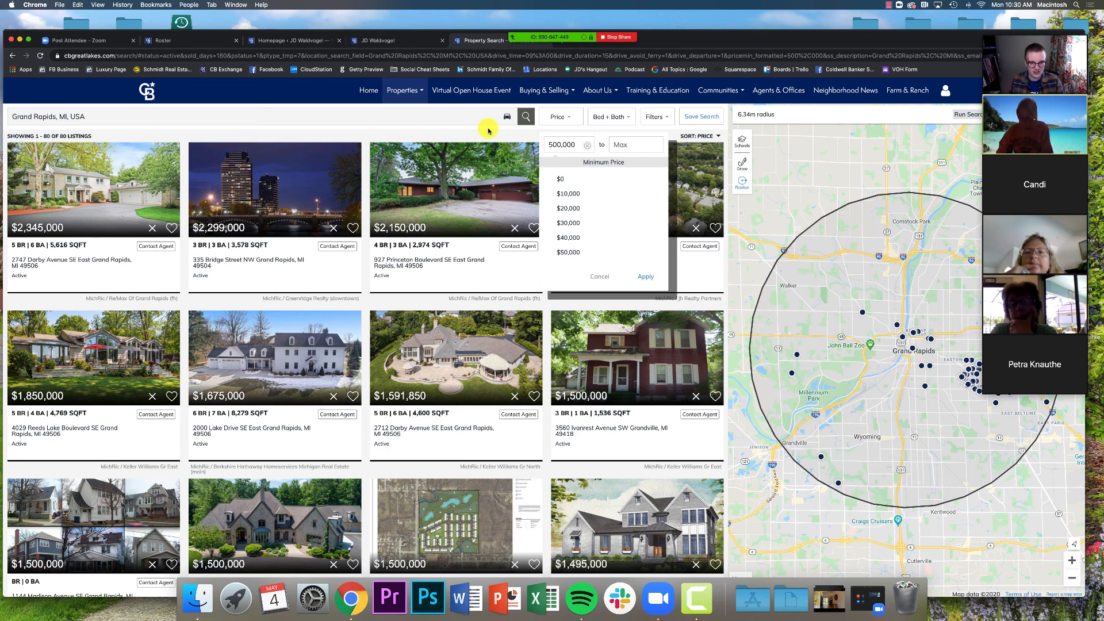
left_click(371, 41)
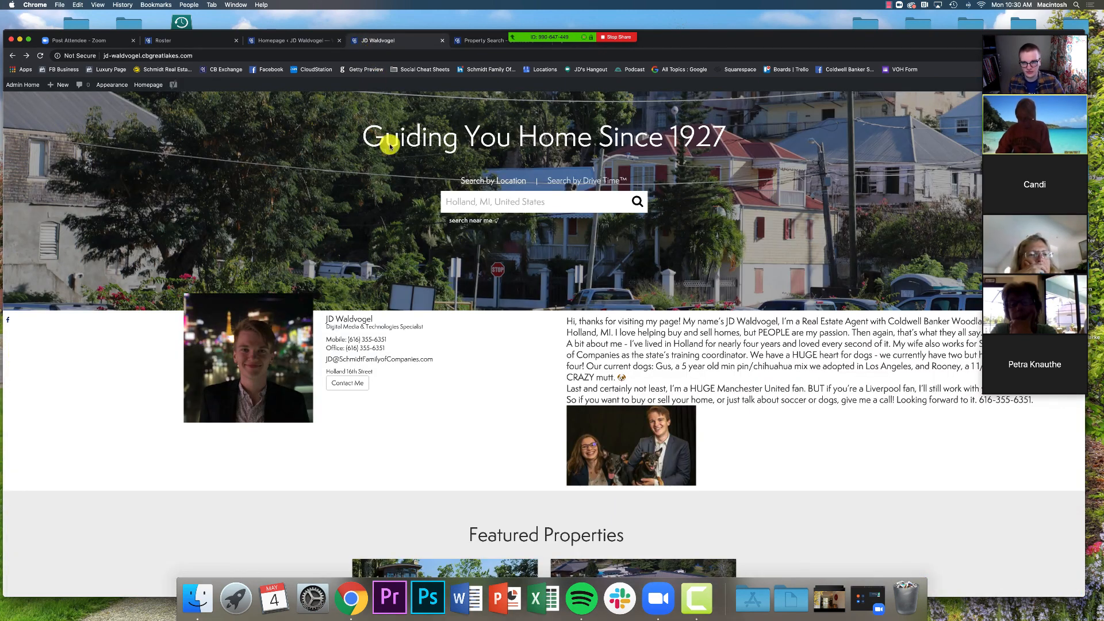
Return to the JD Waldvogel admin Homepage settings, with the custom search module set to Grand Rapids Luxury Homes
left_click(286, 42)
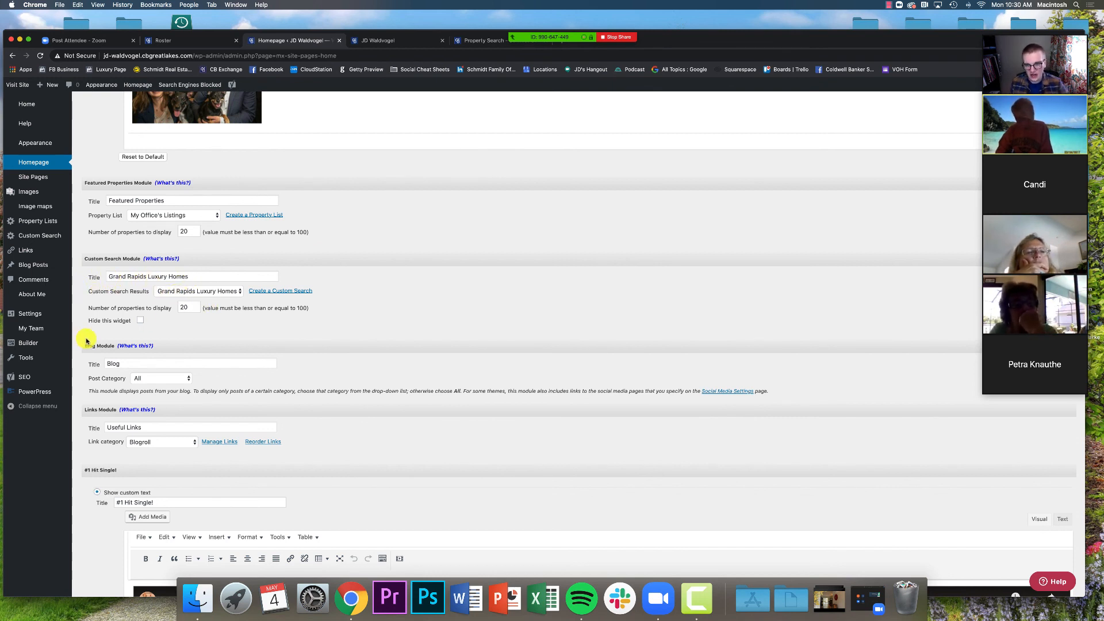
Publish the homepage settings and bring up the live 'Guiding You Home Since 1927' homepage
scroll(115, 342, "down", 5)
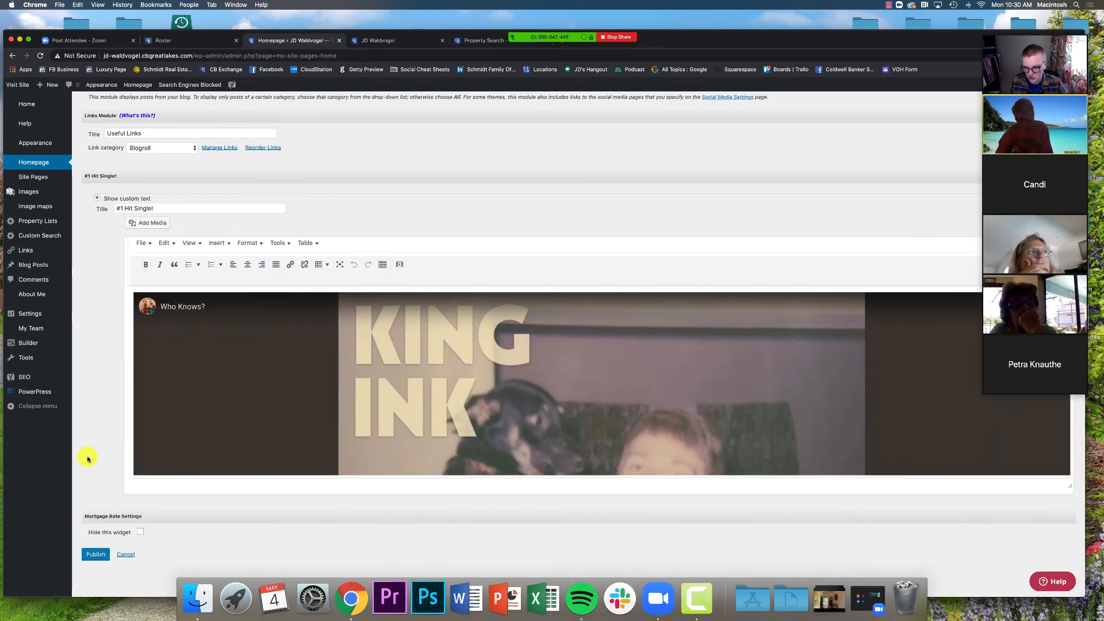
left_click(97, 555)
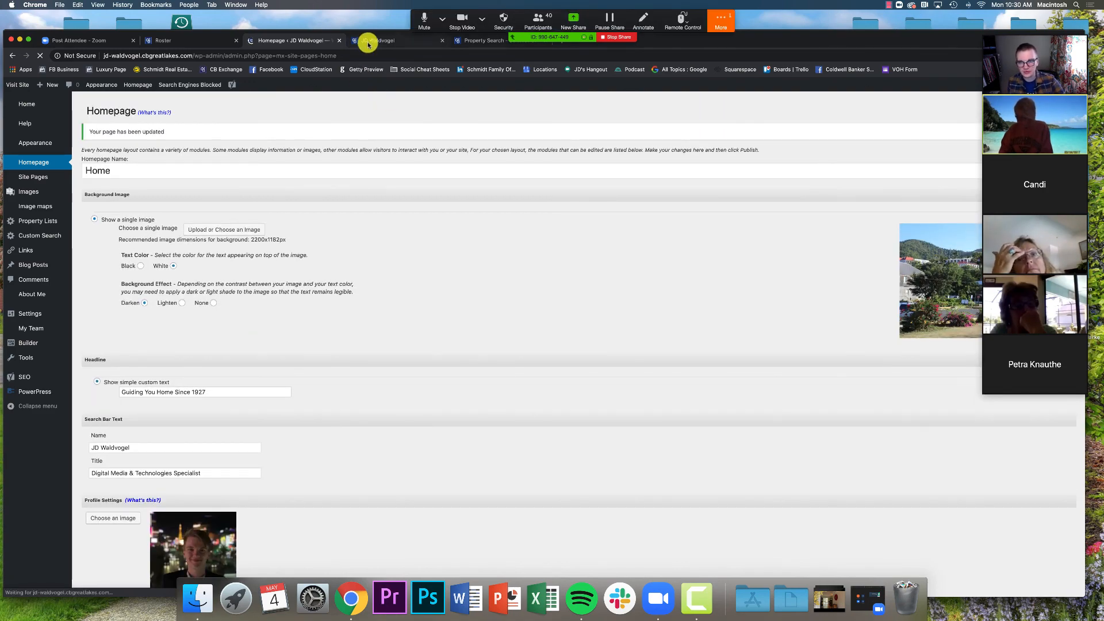
left_click(368, 42)
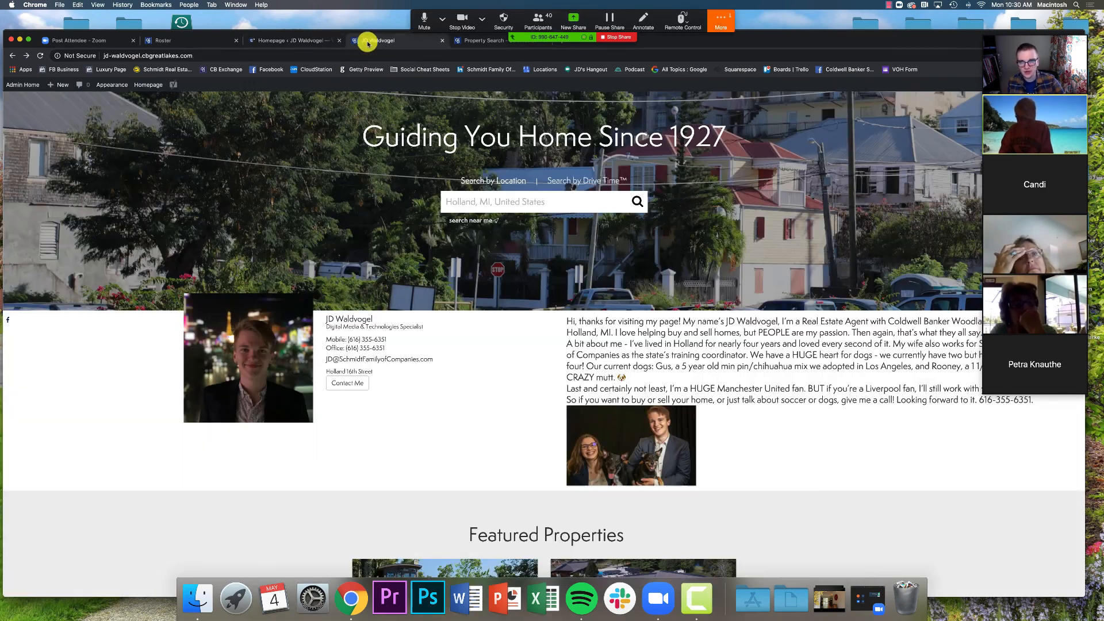
Reload the live site and scroll down to the new Grand Rapids Luxury Homes listings below Featured Properties
scroll(321, 195, "down", 5)
scroll(322, 200, "down", 10)
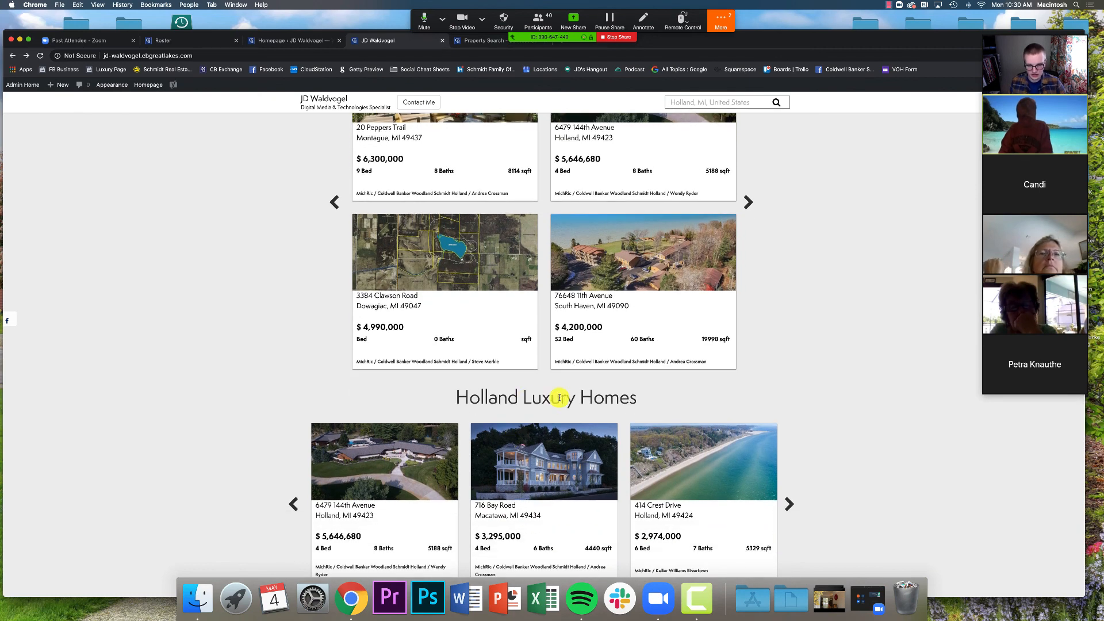
left_click(40, 55)
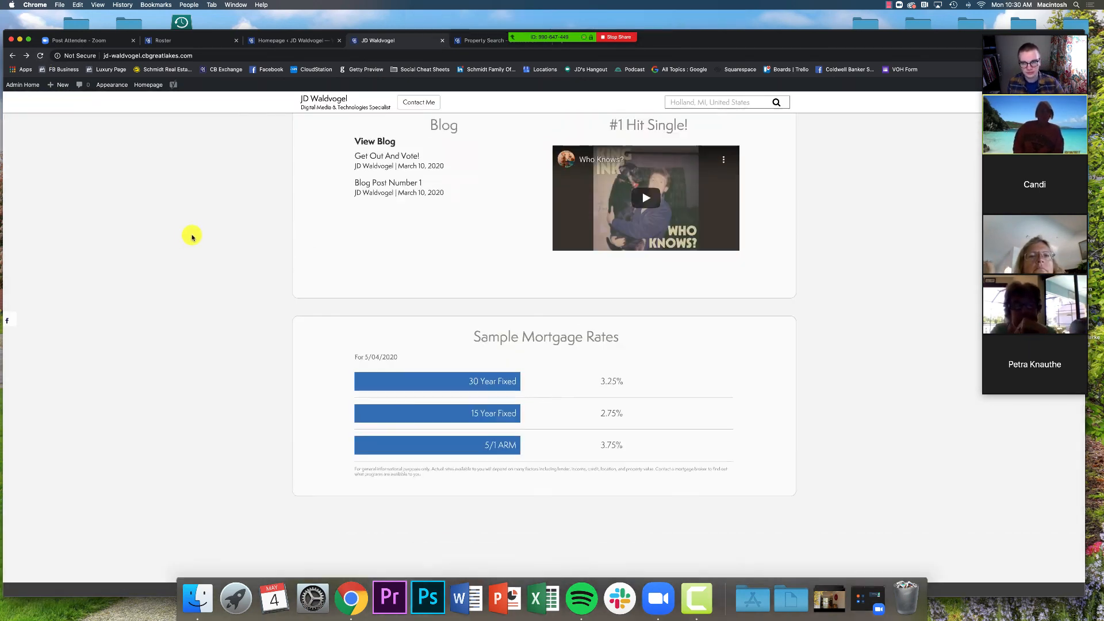
scroll(192, 233, "down", 5)
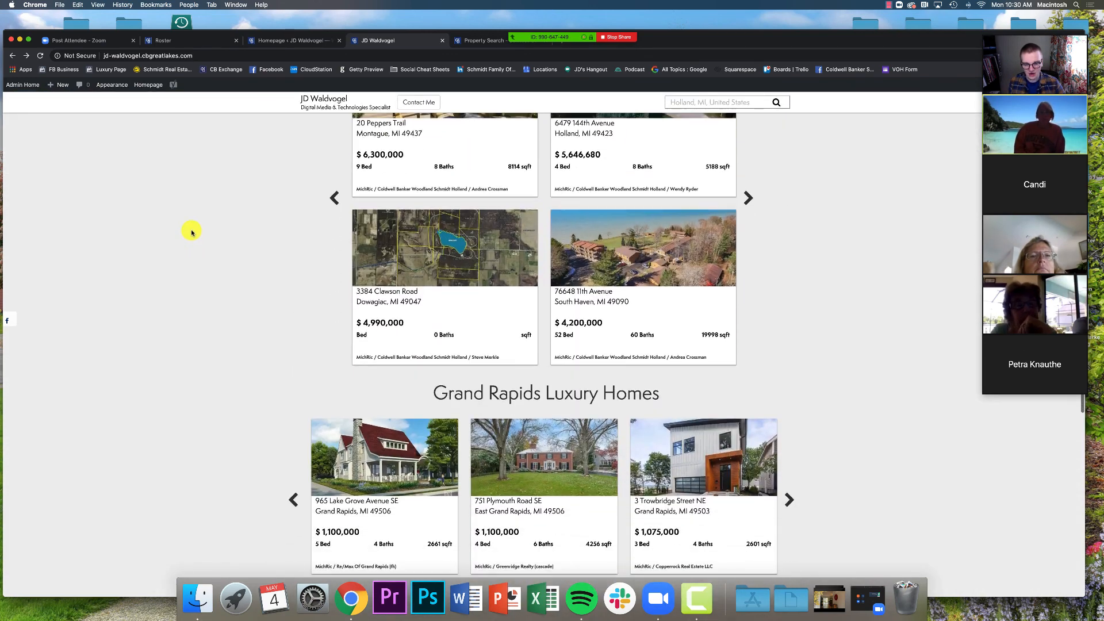
scroll(192, 232, "down", 2)
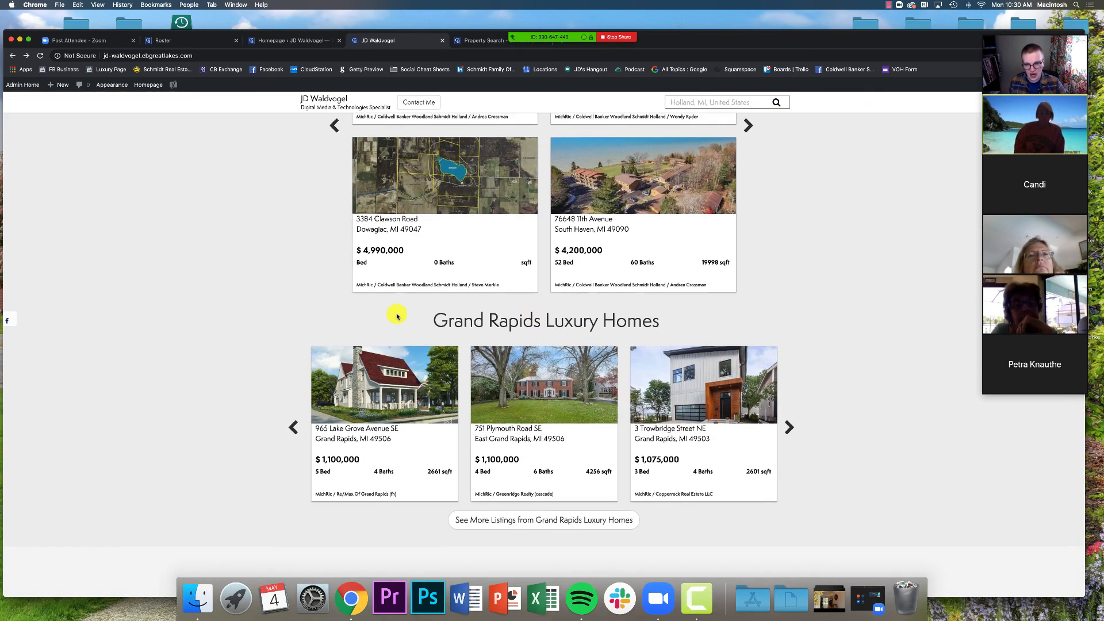
Open and close the Zoom meeting chat, then scroll back to the top of the homepage
scroll(396, 315, "up", 5)
mouse_move(587, 2)
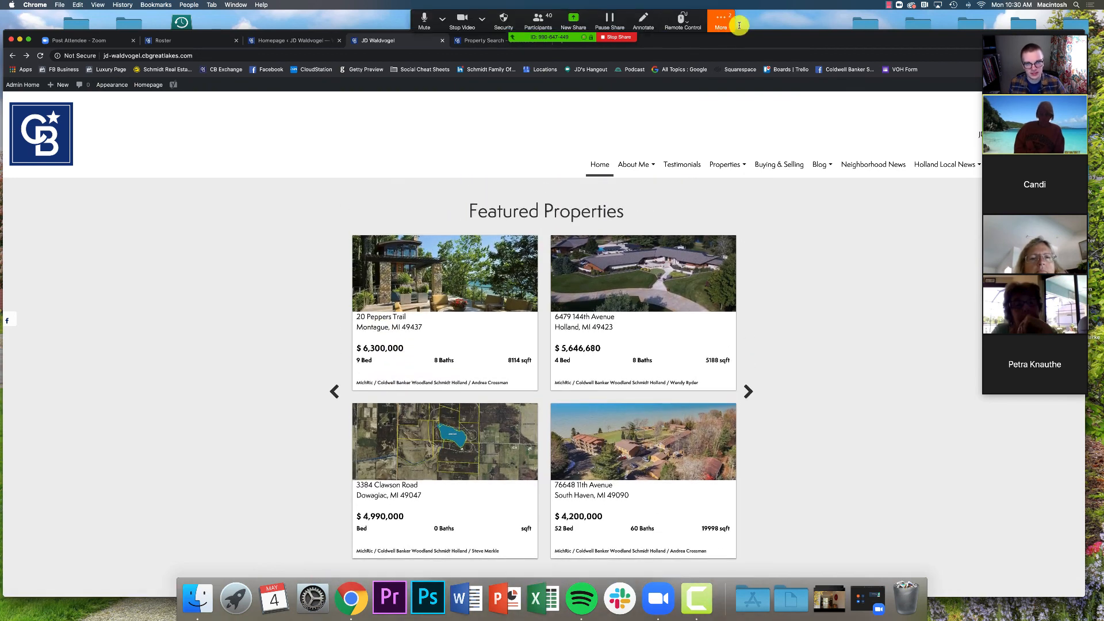
left_click(720, 22)
left_click(729, 50)
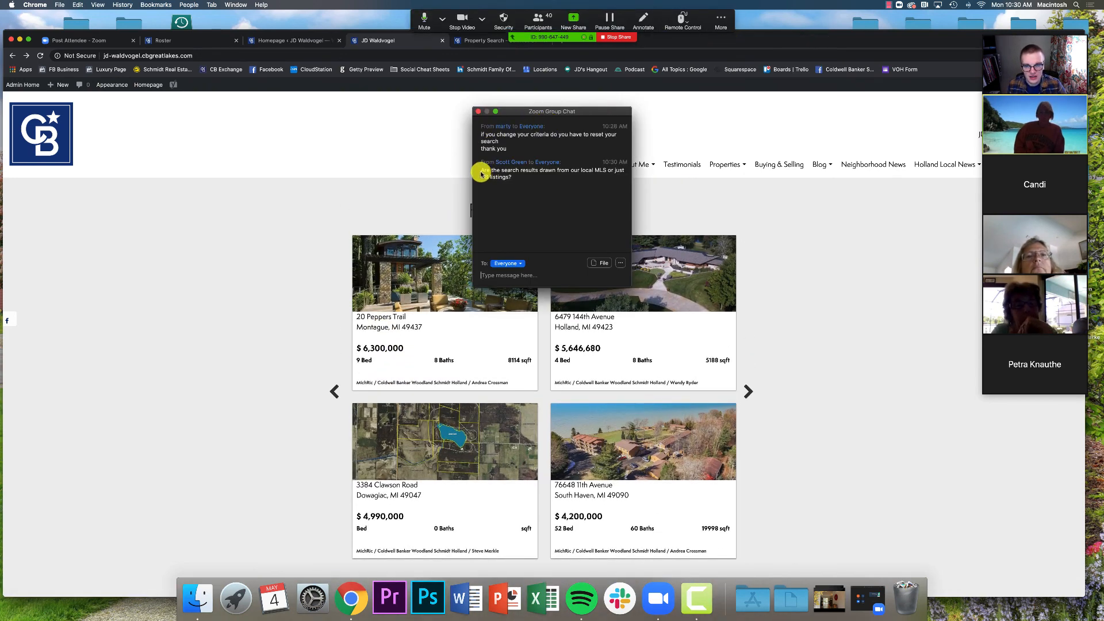
left_click(476, 111)
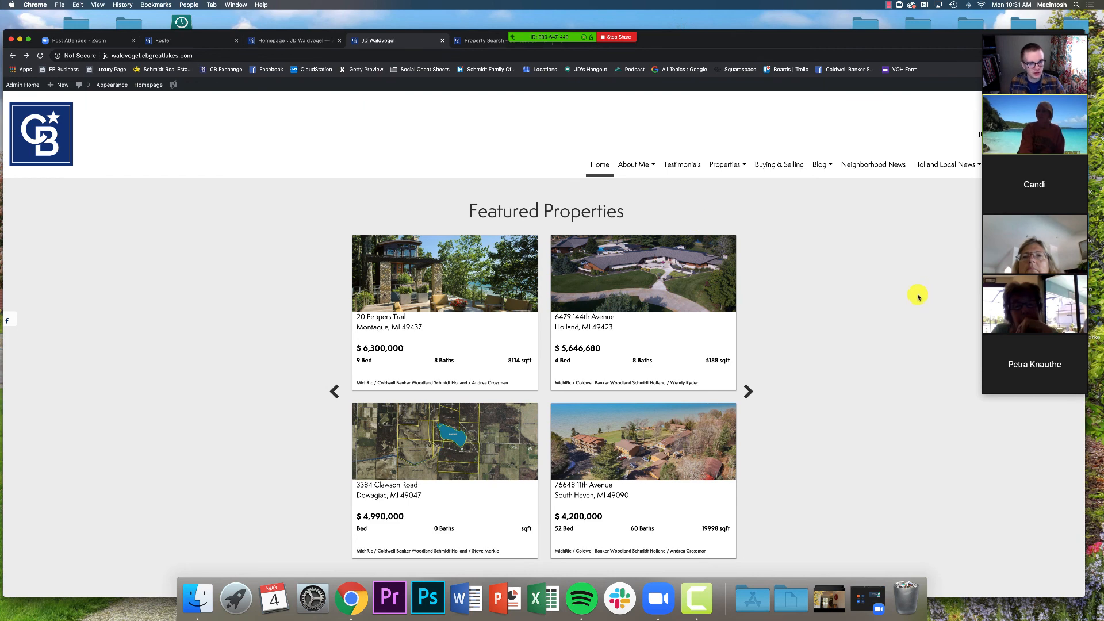
scroll(918, 297, "up", 1)
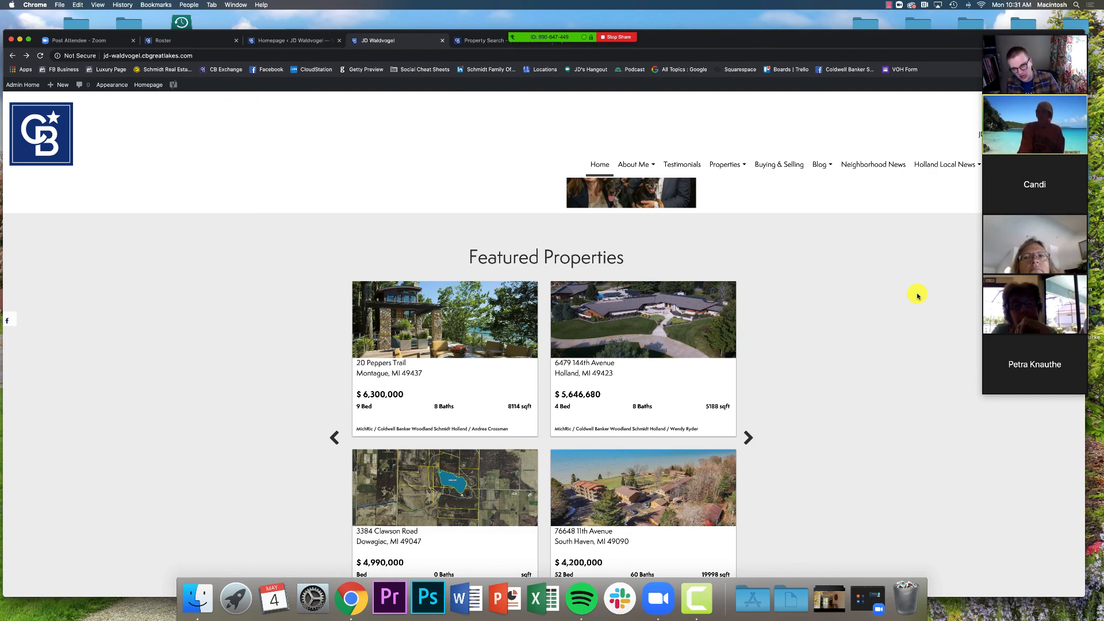
scroll(914, 295, "up", 7)
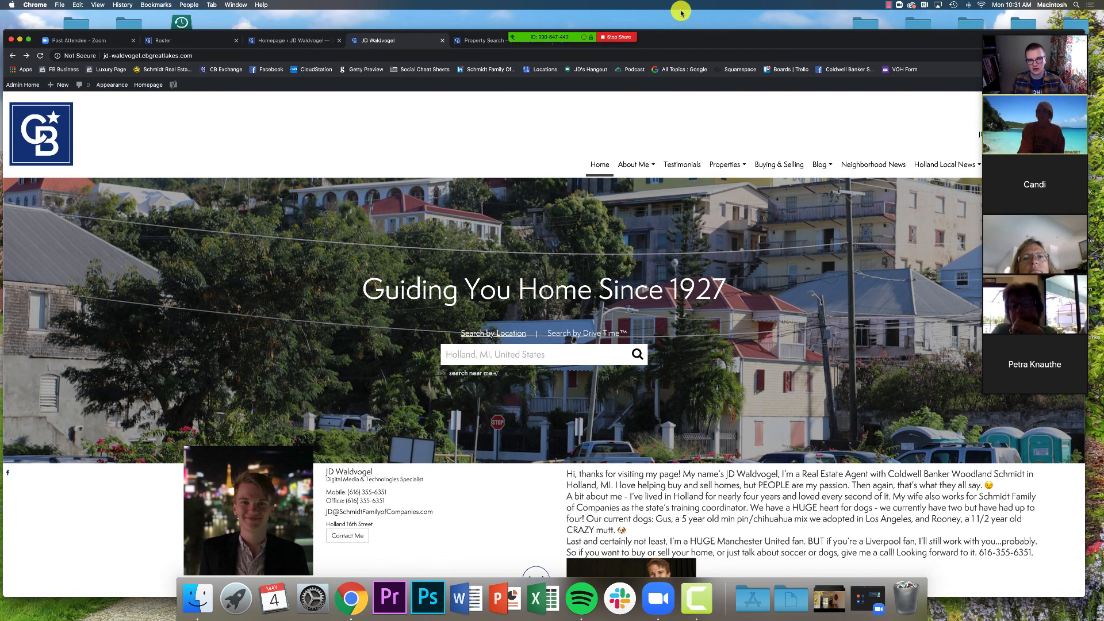
left_click_drag(677, 34, 704, 26)
Apply the Brokerage Listings Only filter to the Grand Rapids property search, then return to Homepage settings
left_click(492, 47)
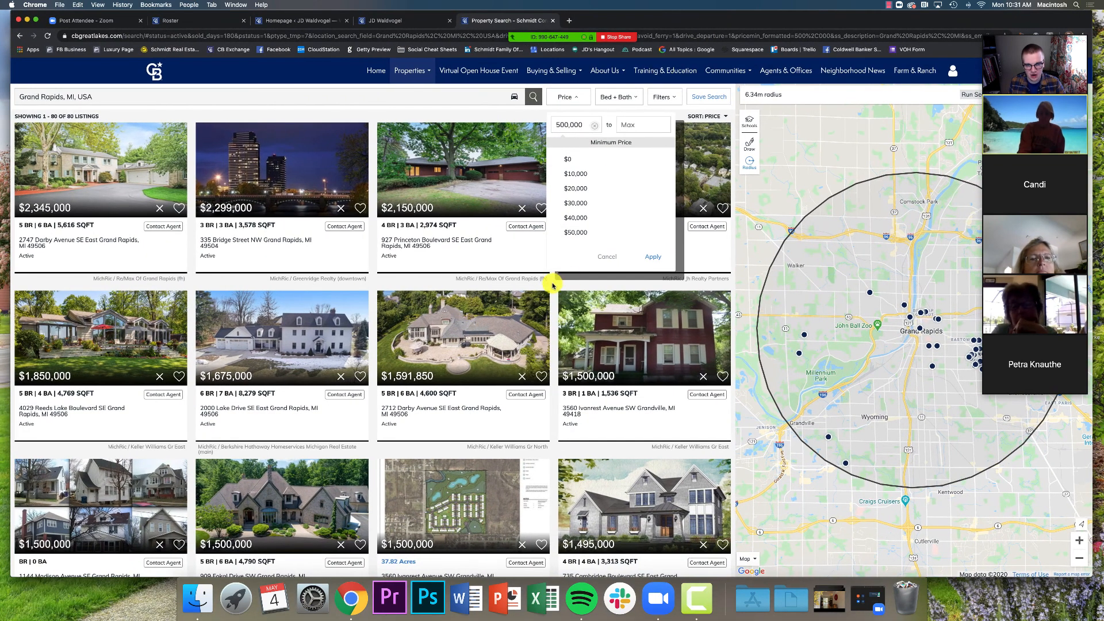
left_click(659, 97)
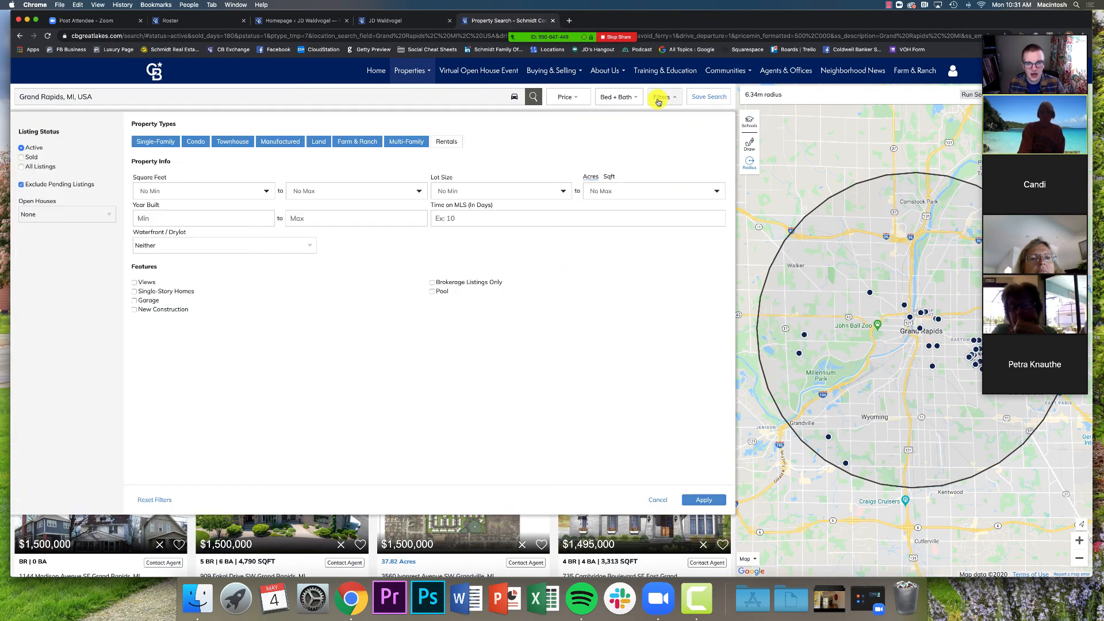
left_click(450, 283)
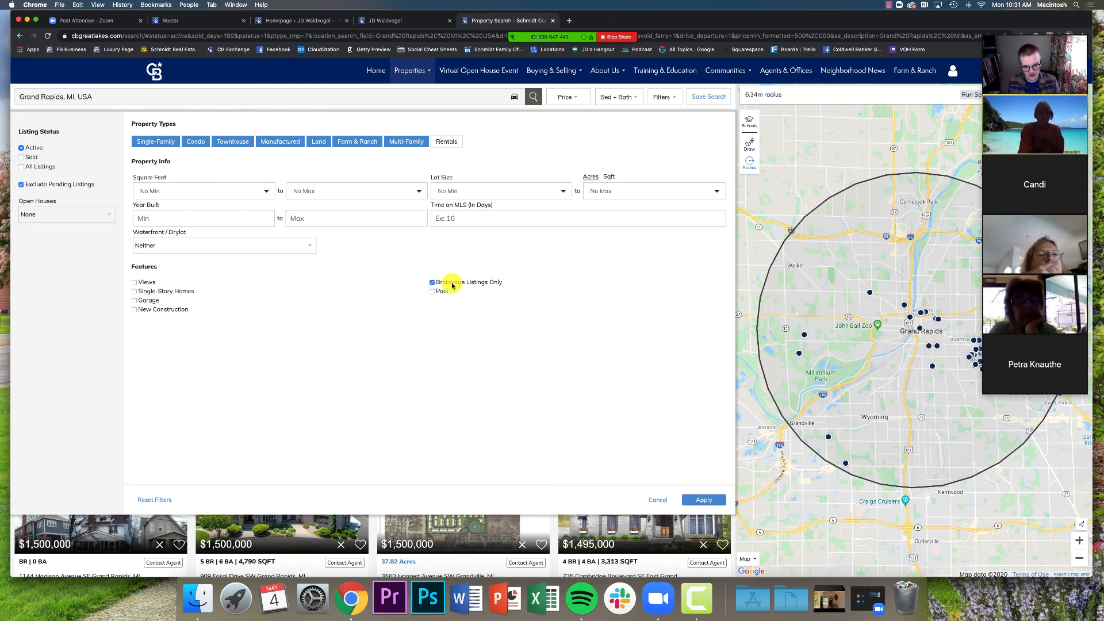
left_click(669, 504)
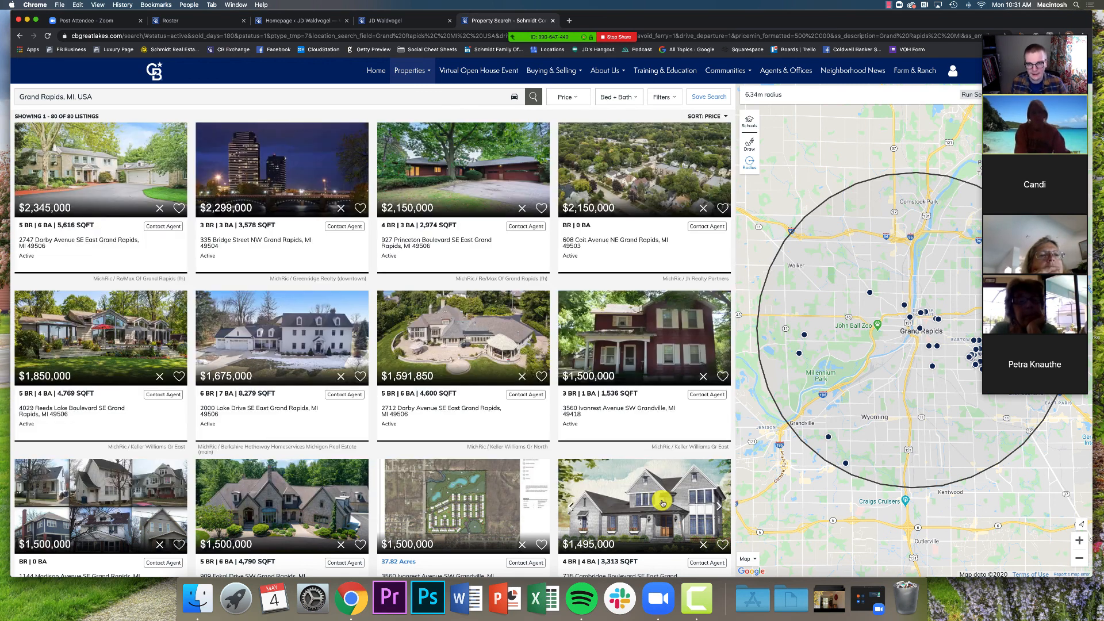
left_click(314, 22)
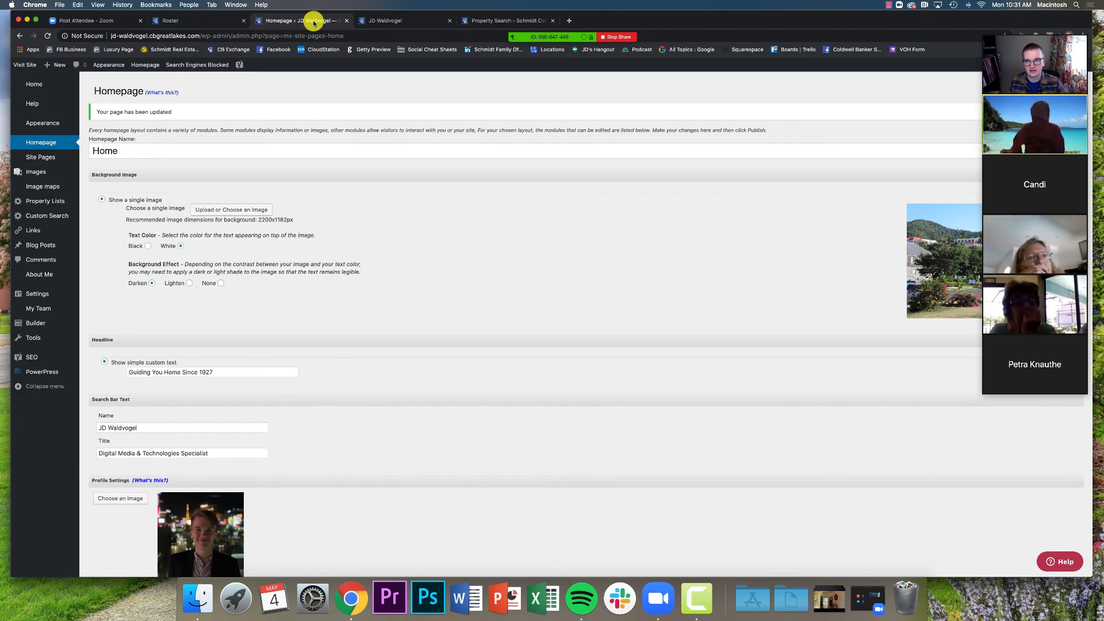
Look at the live website homepage and shift the browser window back into view
left_click(374, 20)
left_click_drag(776, 22, 651, 32)
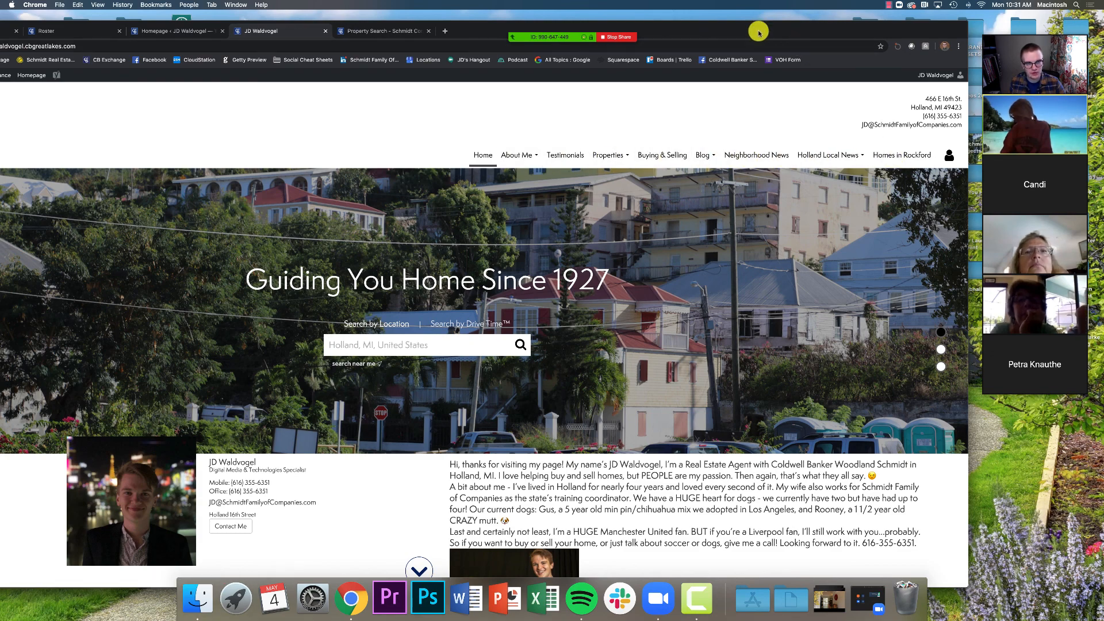
left_click_drag(757, 31, 905, 3)
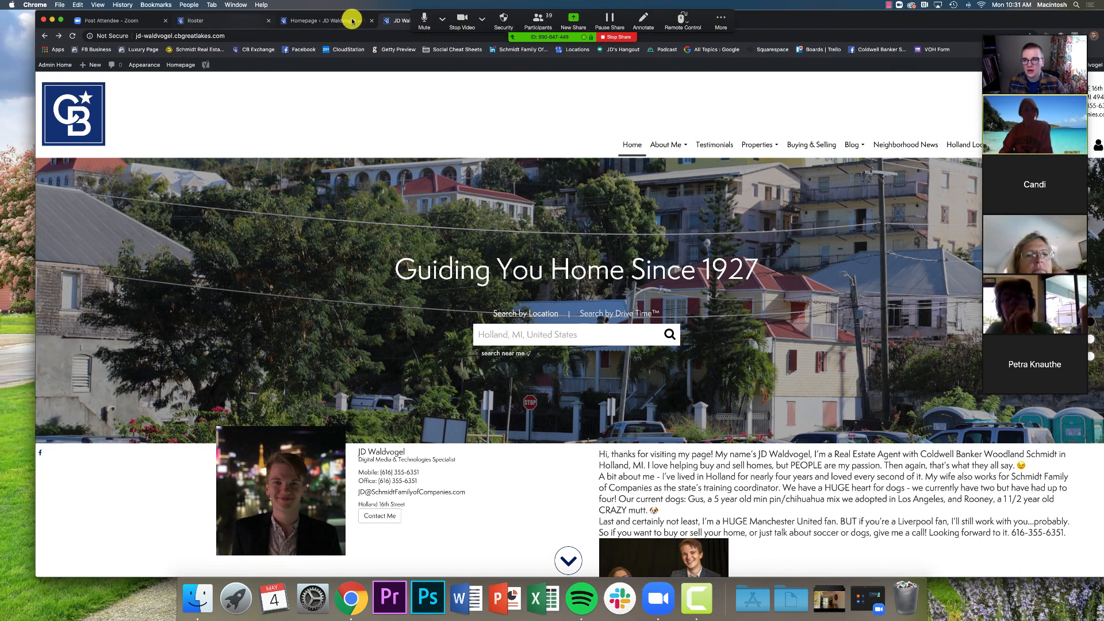
Open Site Pages > All Pages from the admin sidebar, listing the 21 site pages
left_click(332, 19)
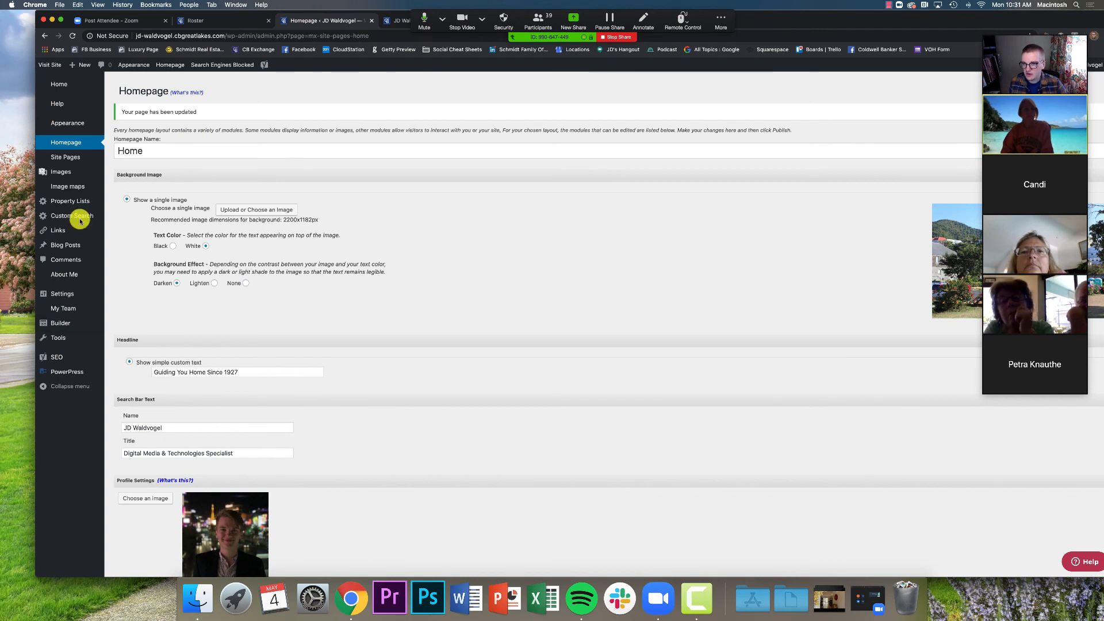
mouse_move(68, 168)
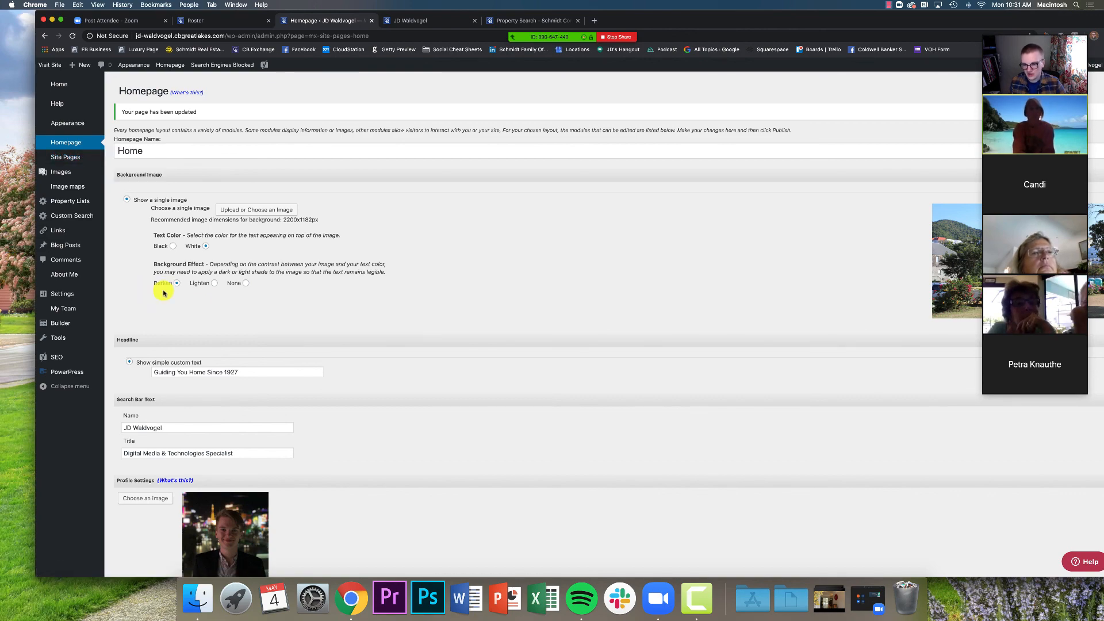
scroll(173, 292, "down", 15)
scroll(198, 293, "up", 9)
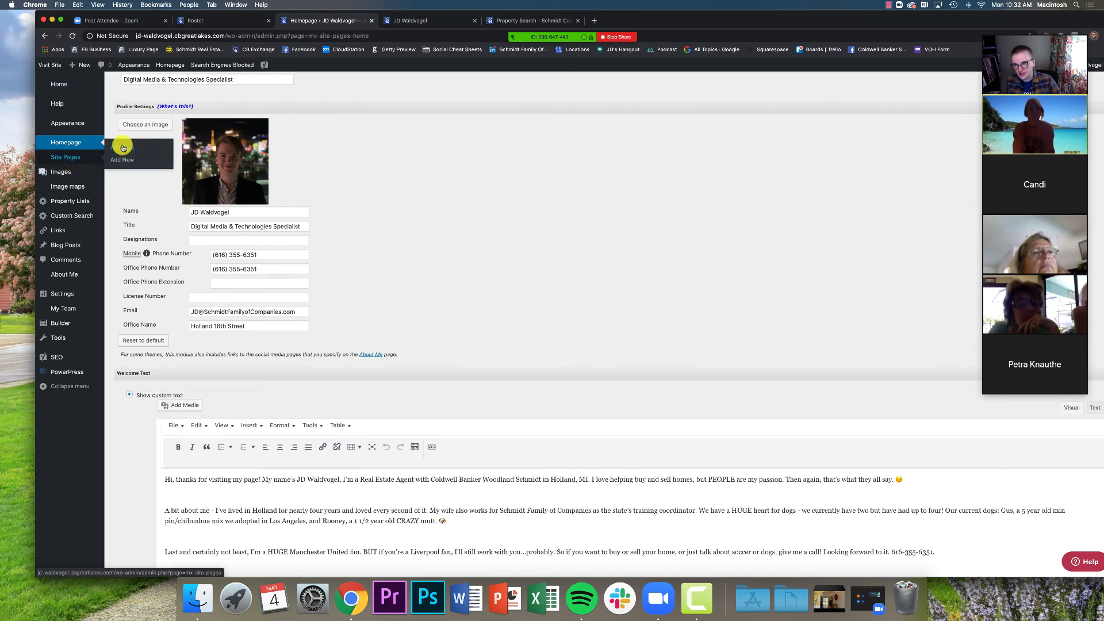
left_click(134, 150)
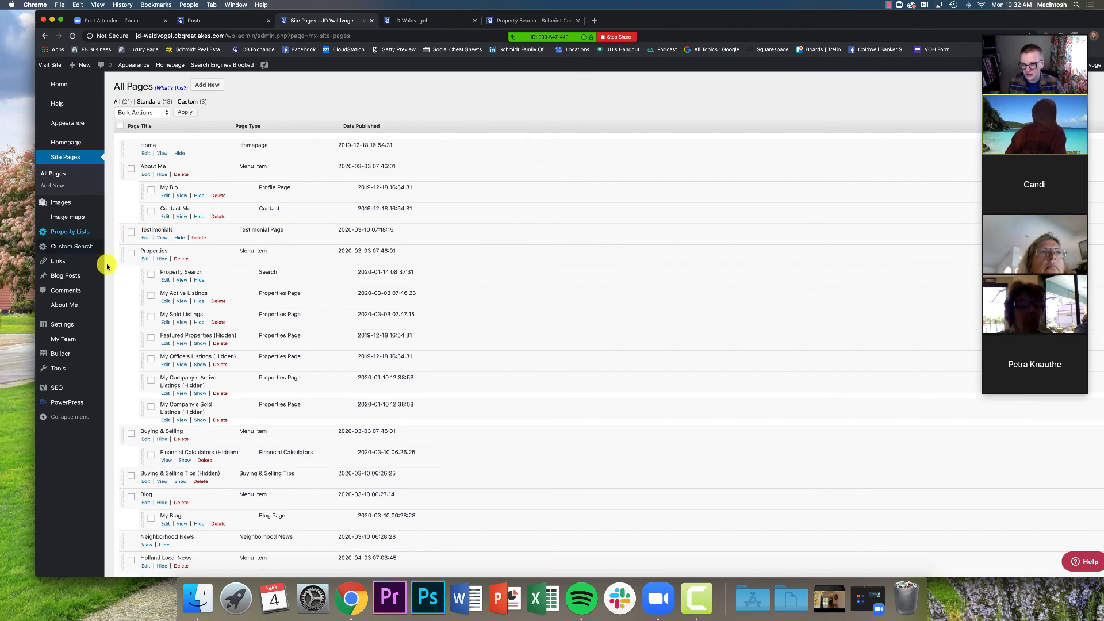
left_click(426, 21)
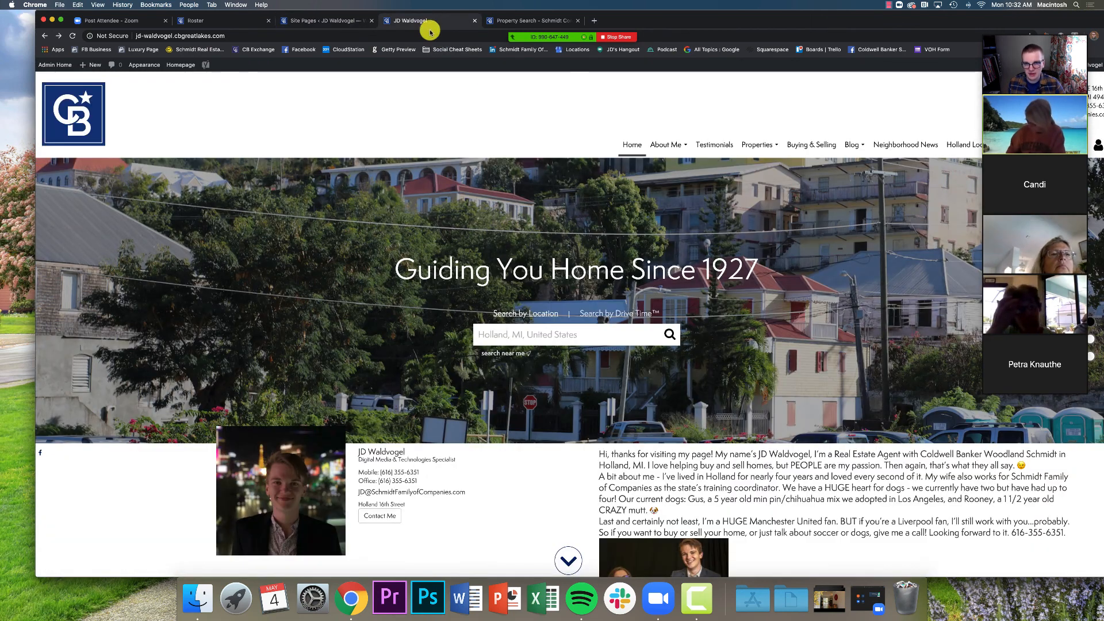
left_click_drag(707, 18, 631, 18)
left_click(566, 147)
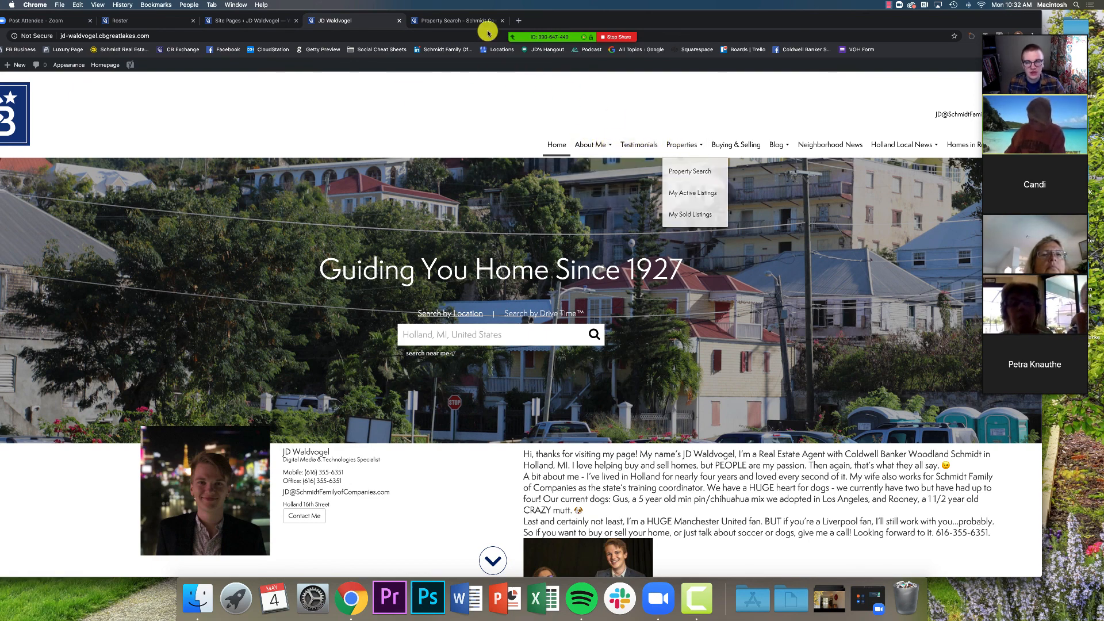
left_click_drag(654, 21, 668, 21)
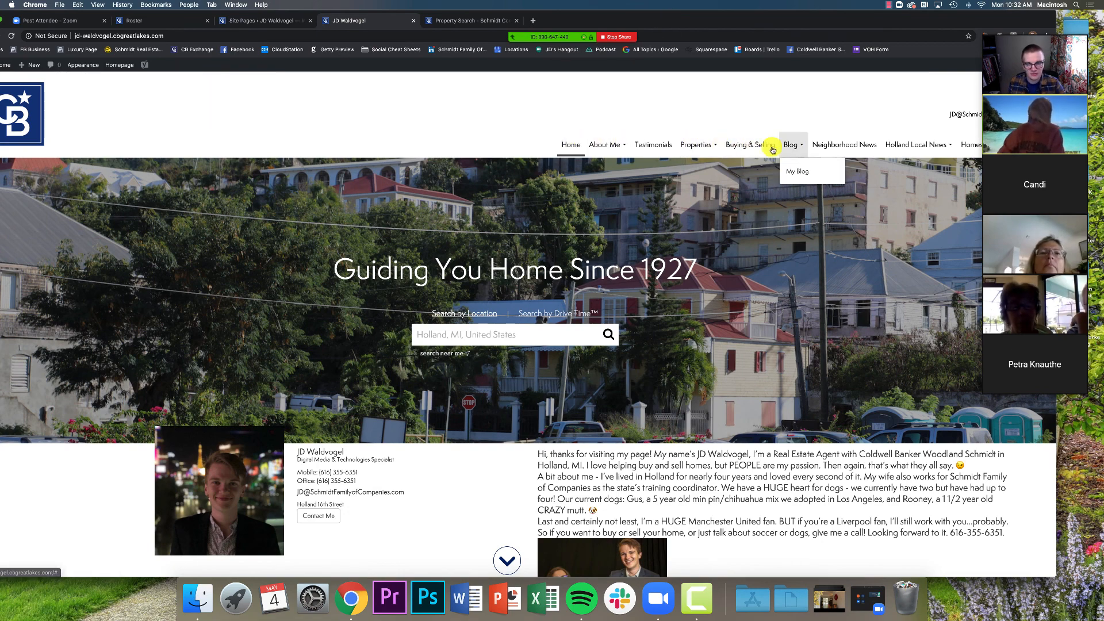
left_click(279, 23)
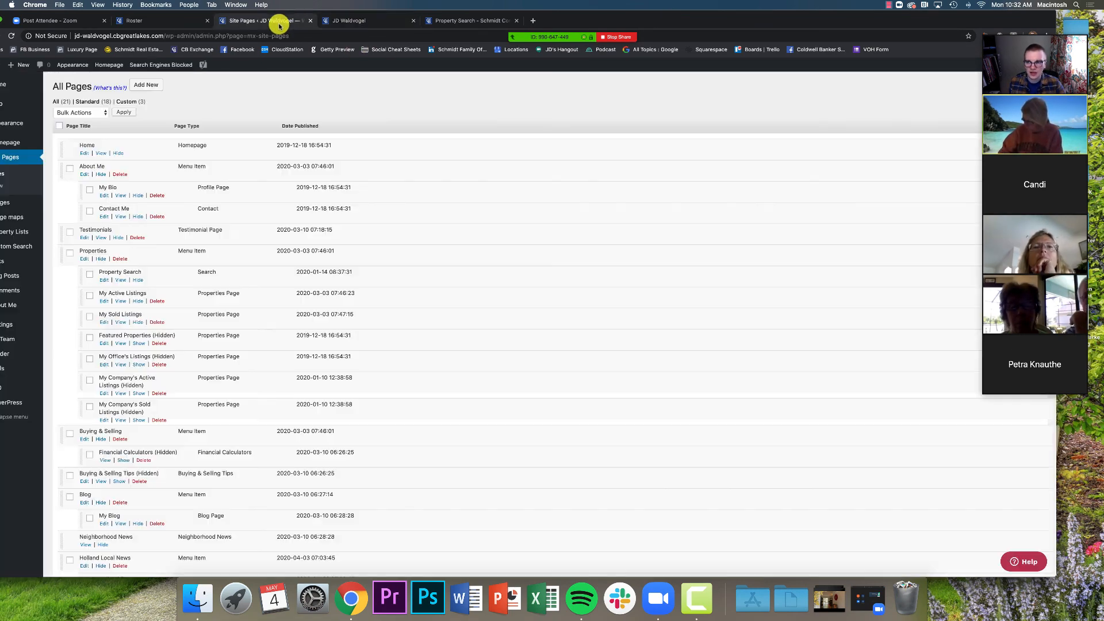
left_click_drag(853, 17, 900, 18)
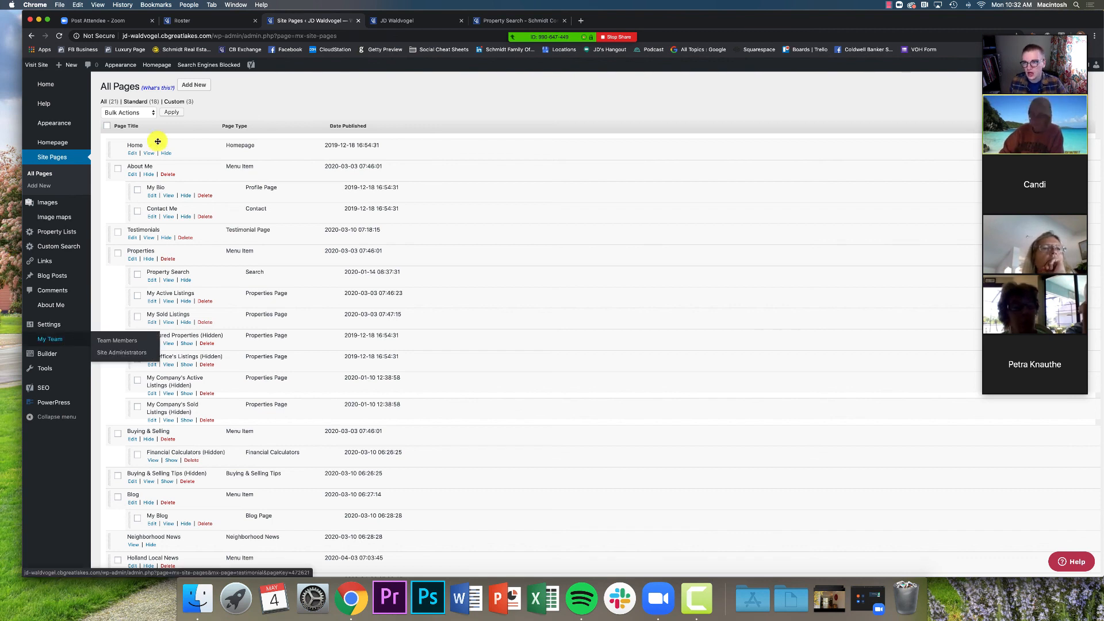
Add a new site page with page type Custom Search instead of Custom Page and submit it
left_click(196, 86)
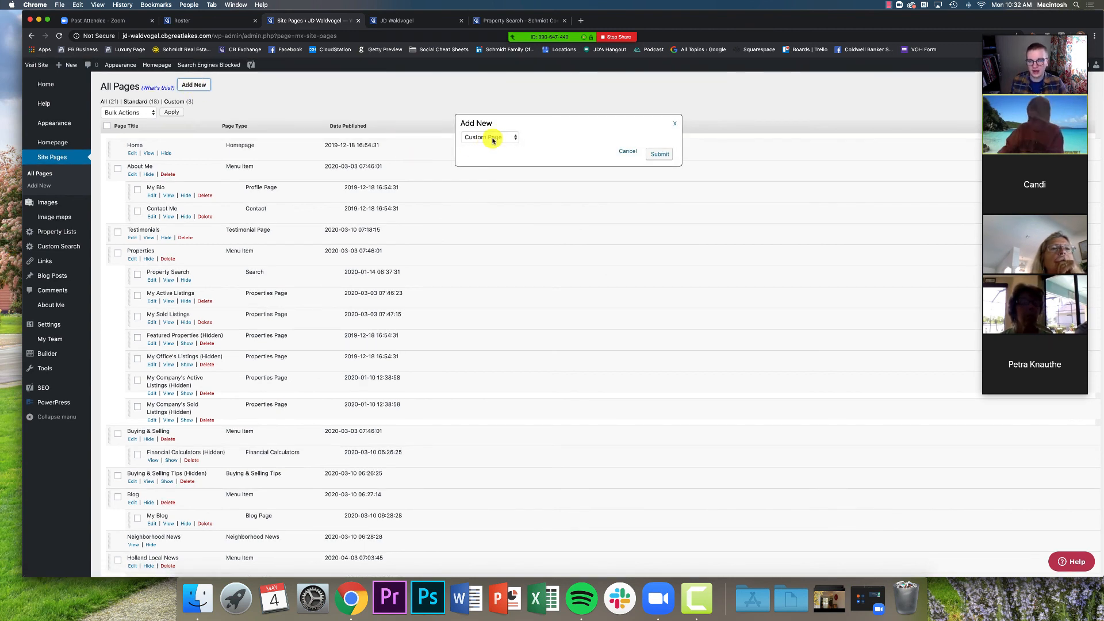
left_click(490, 137)
left_click(490, 138)
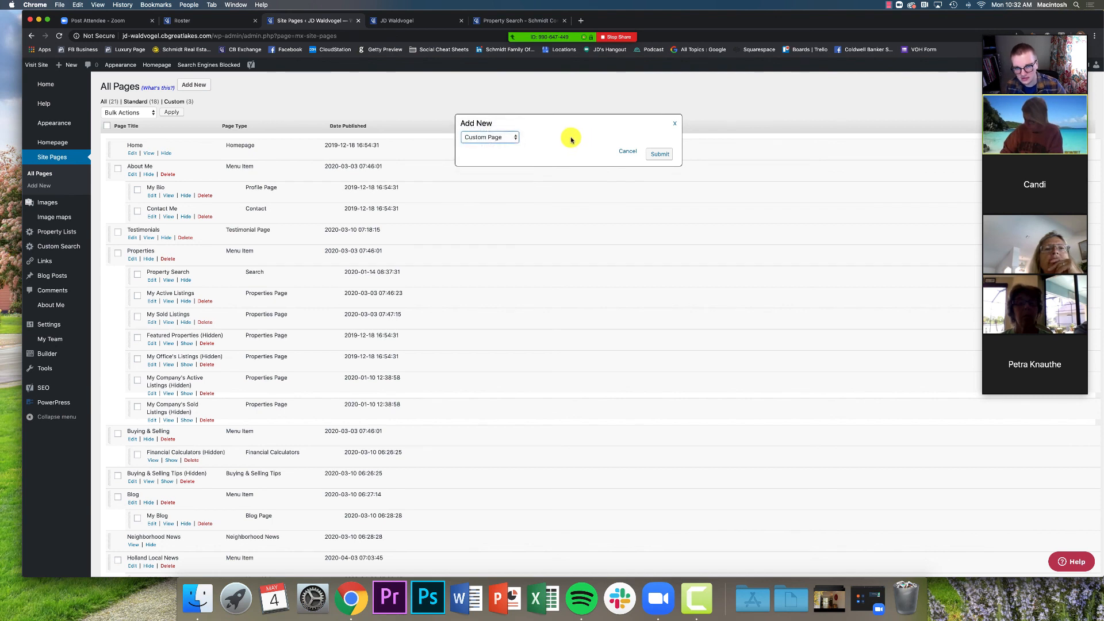
left_click(517, 139)
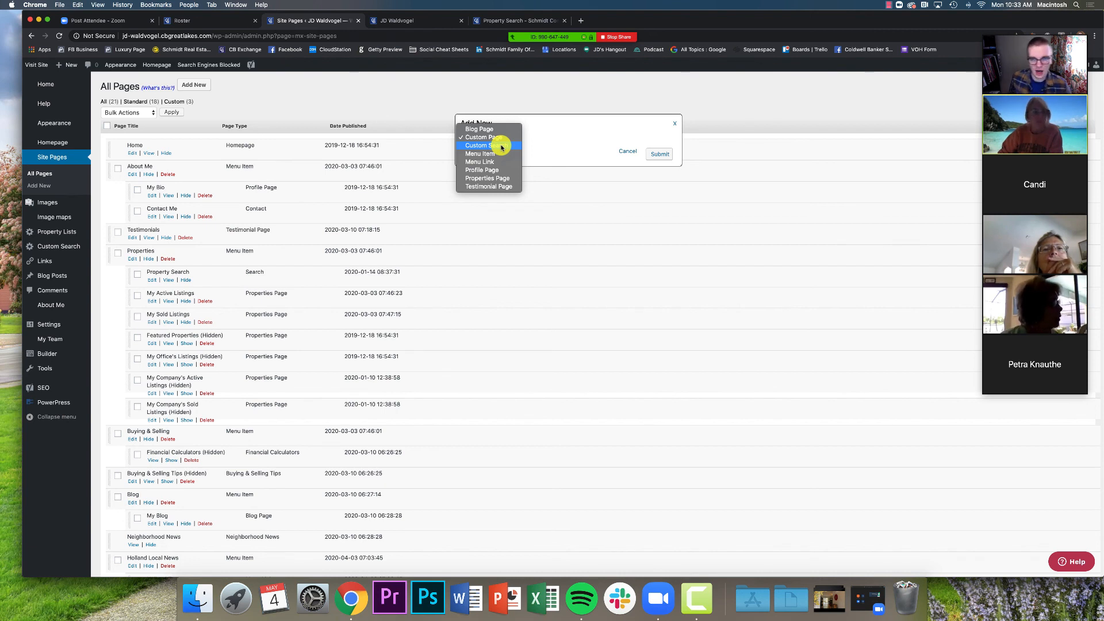
left_click(502, 147)
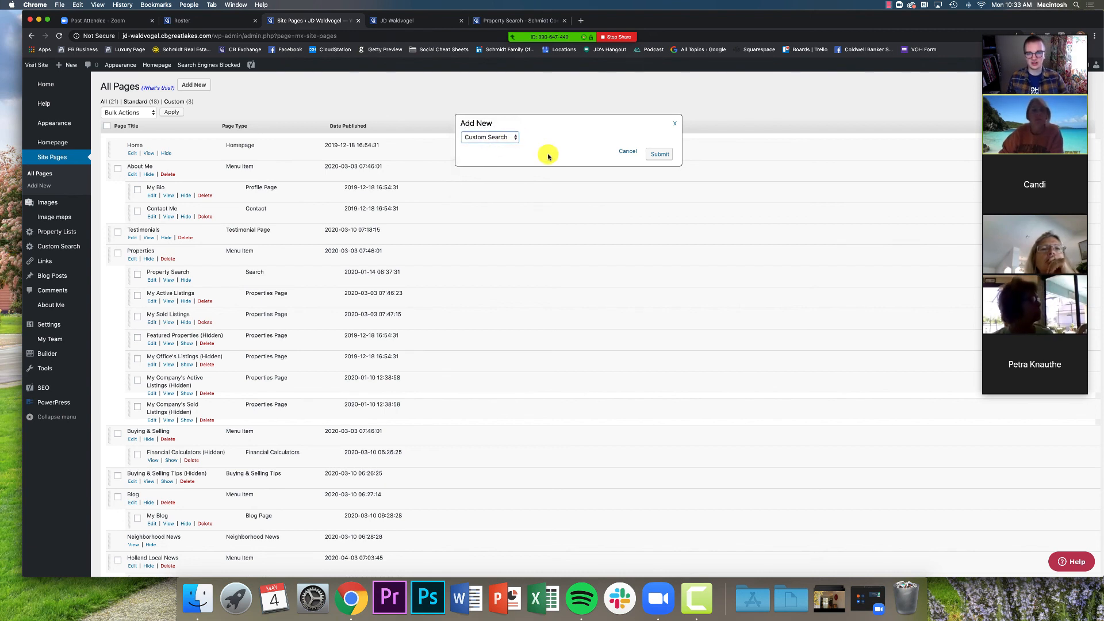
left_click(670, 155)
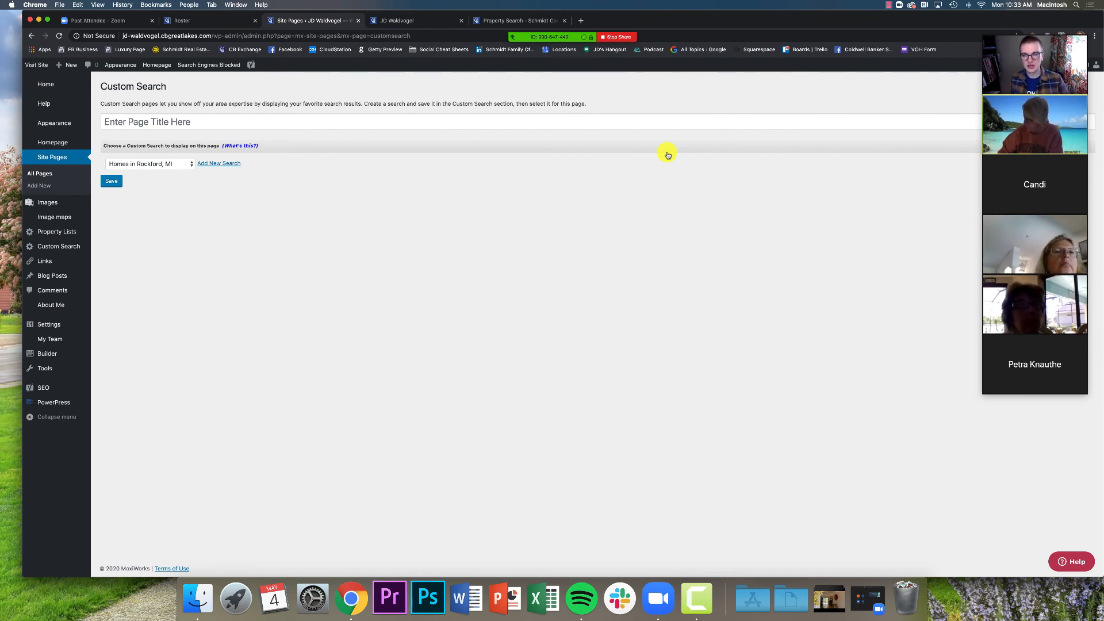
Title the page 'Grand Rapids Area Luxury Homes', assign the Grand Rapids Luxury Homes search, and save
left_click(608, 125)
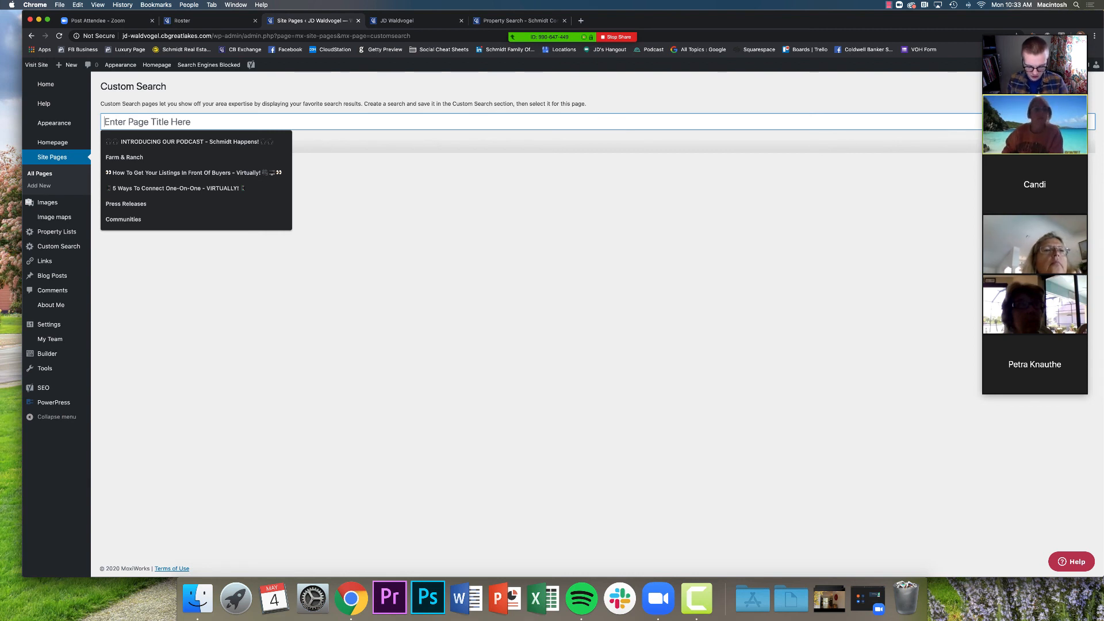
type("Grand Rapids")
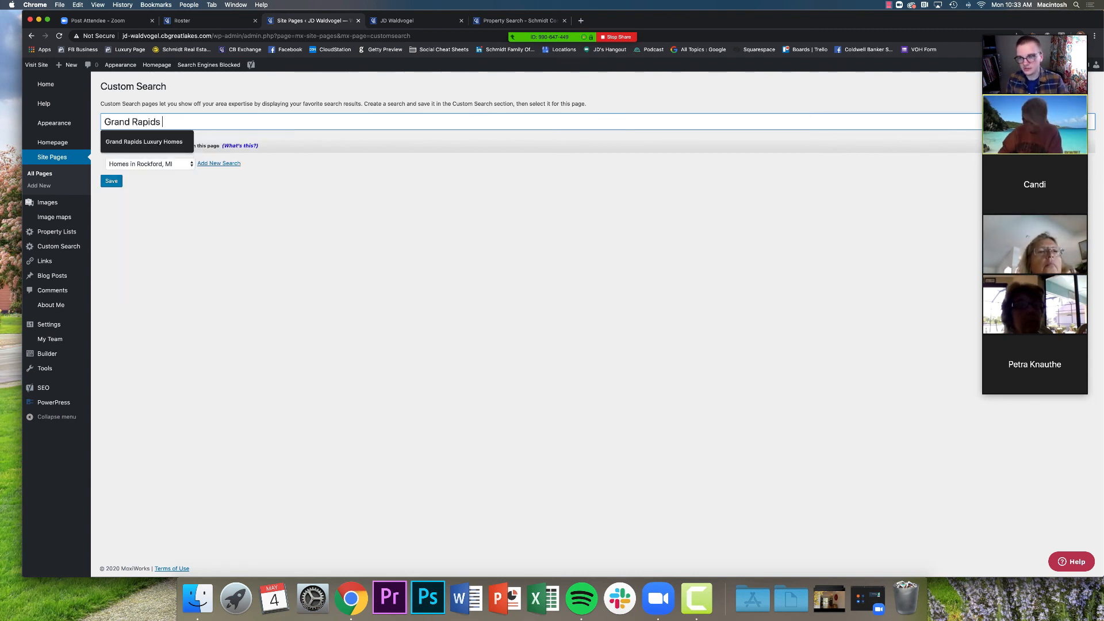
type(" Area ")
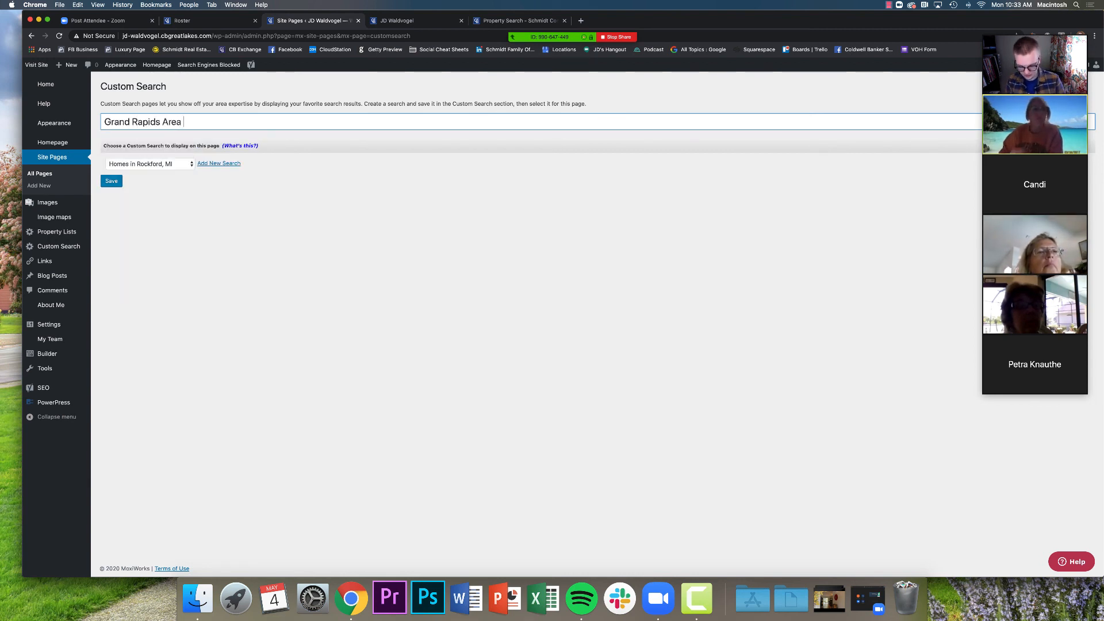
type("Luxury Homes")
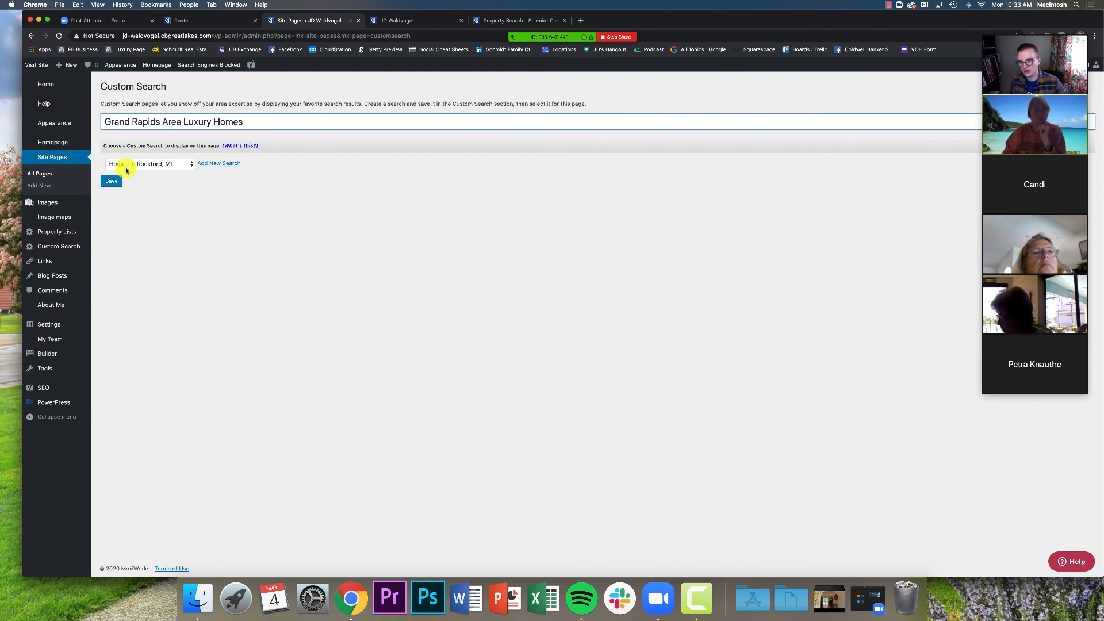
left_click(155, 164)
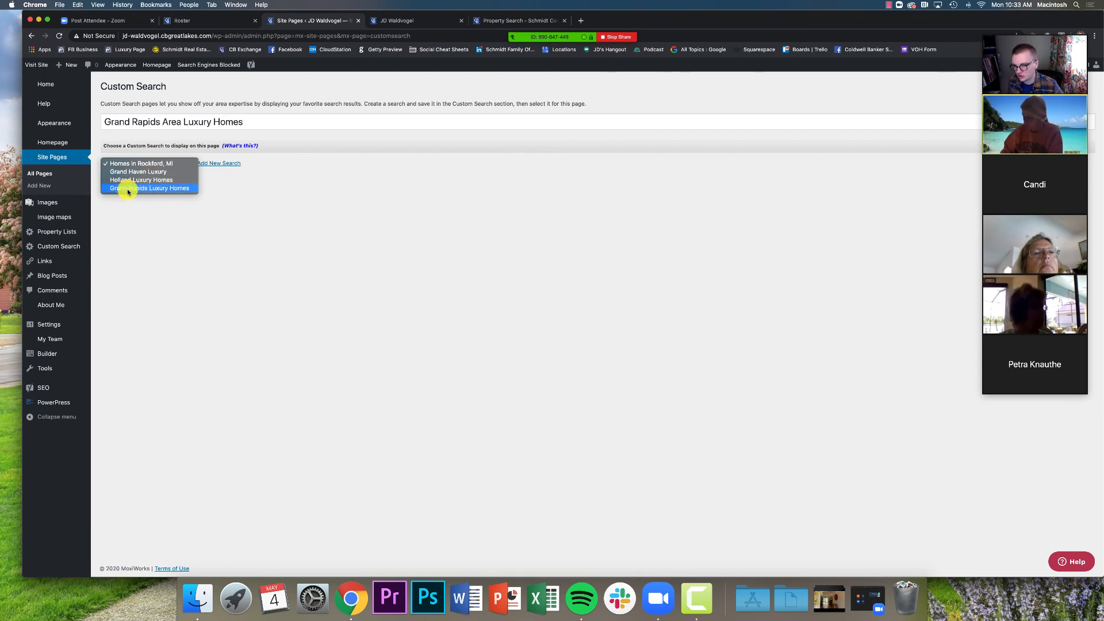
left_click(192, 189)
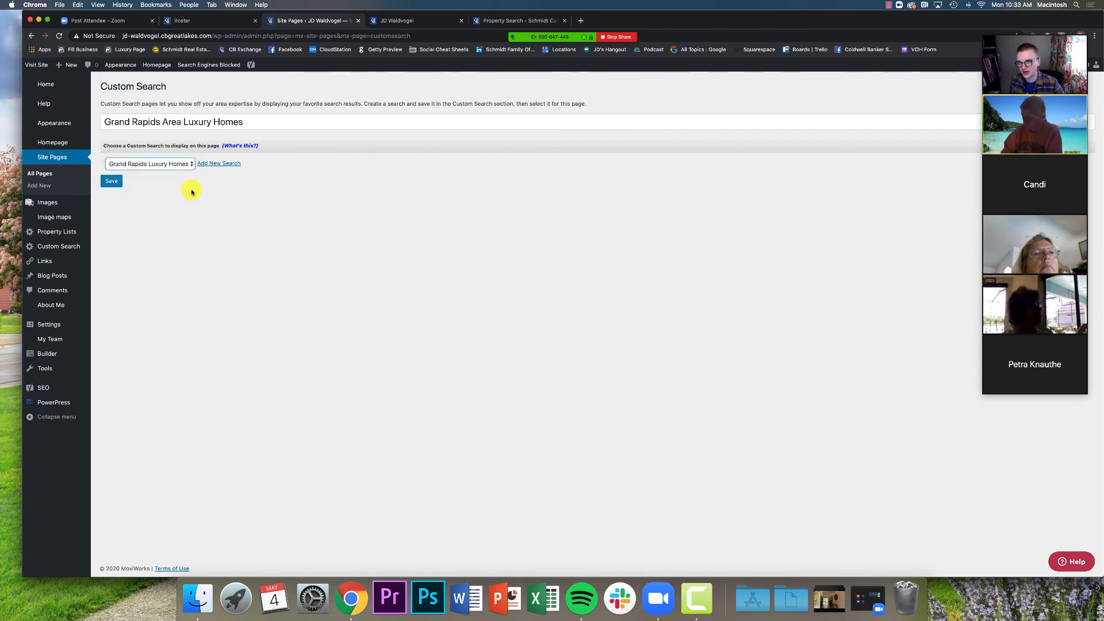
left_click(112, 182)
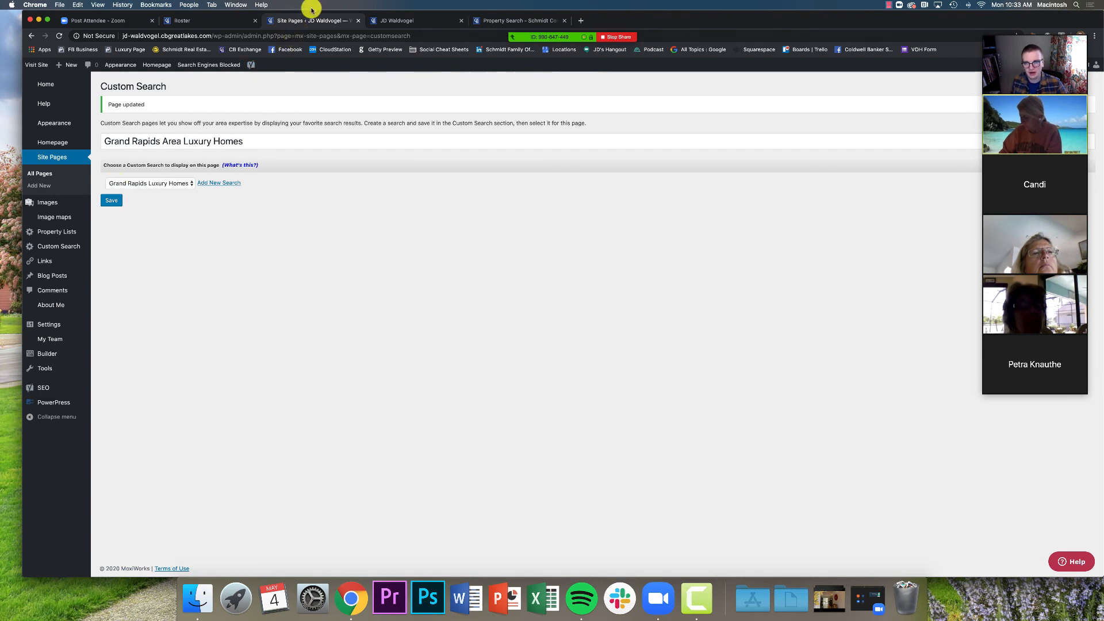
left_click(379, 19)
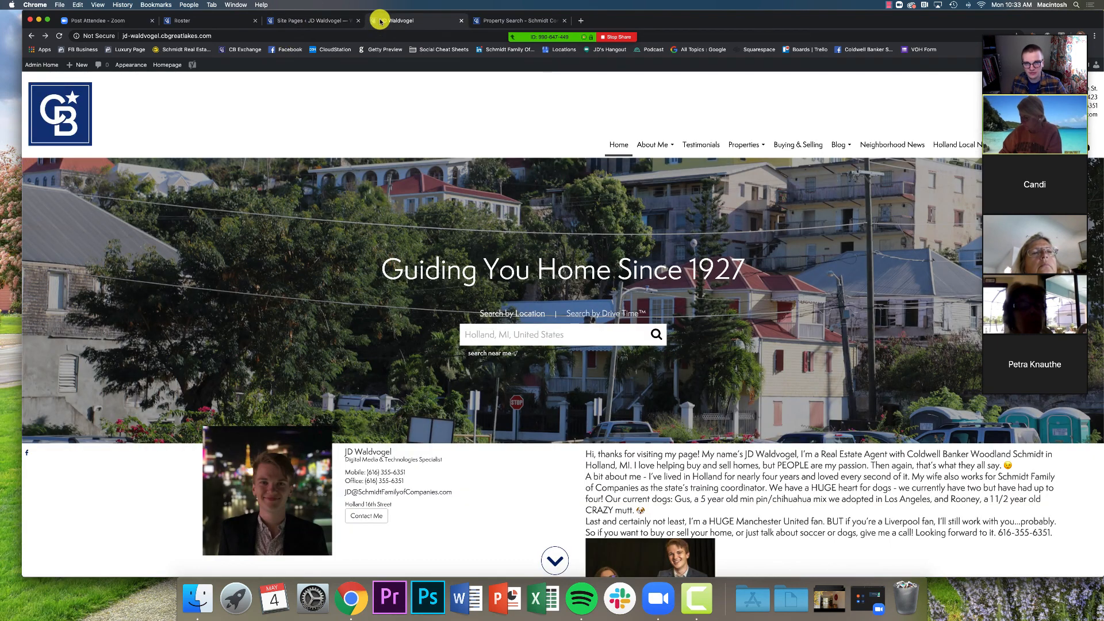
Reload the live site to find the new Grand Rapids Area Luxury Homes menu link, then return to All Pages
left_click(60, 36)
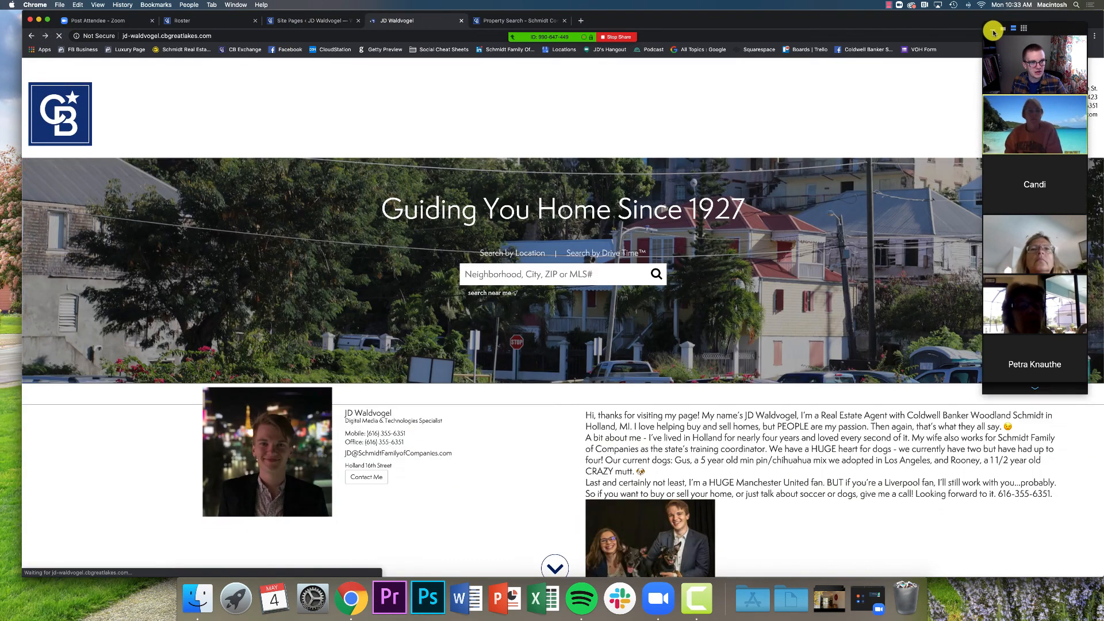
left_click(992, 27)
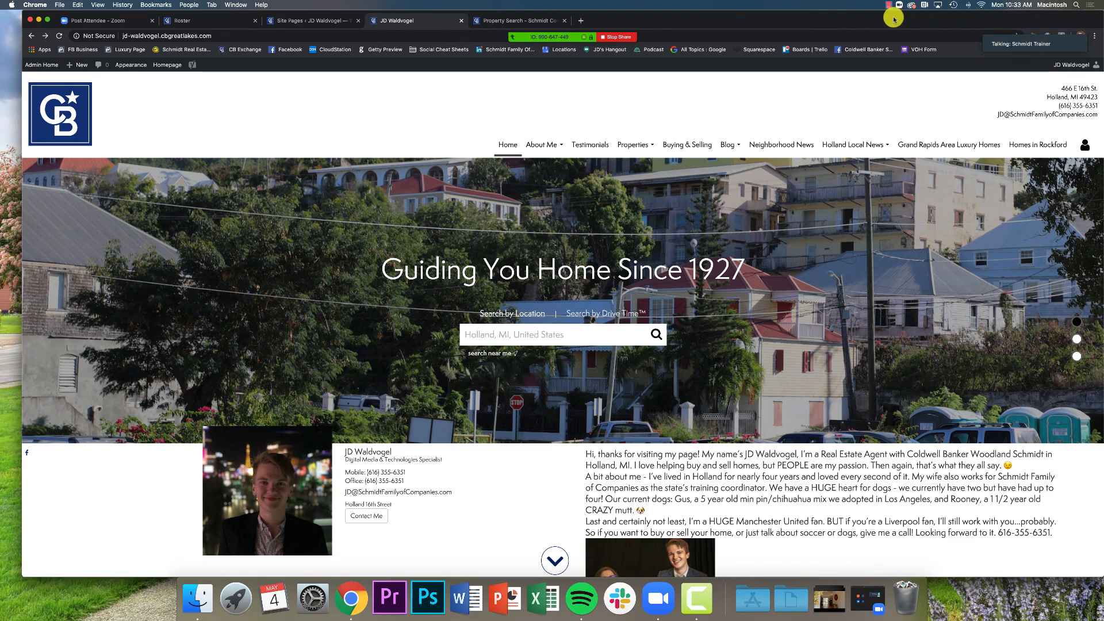
left_click_drag(893, 15, 881, 16)
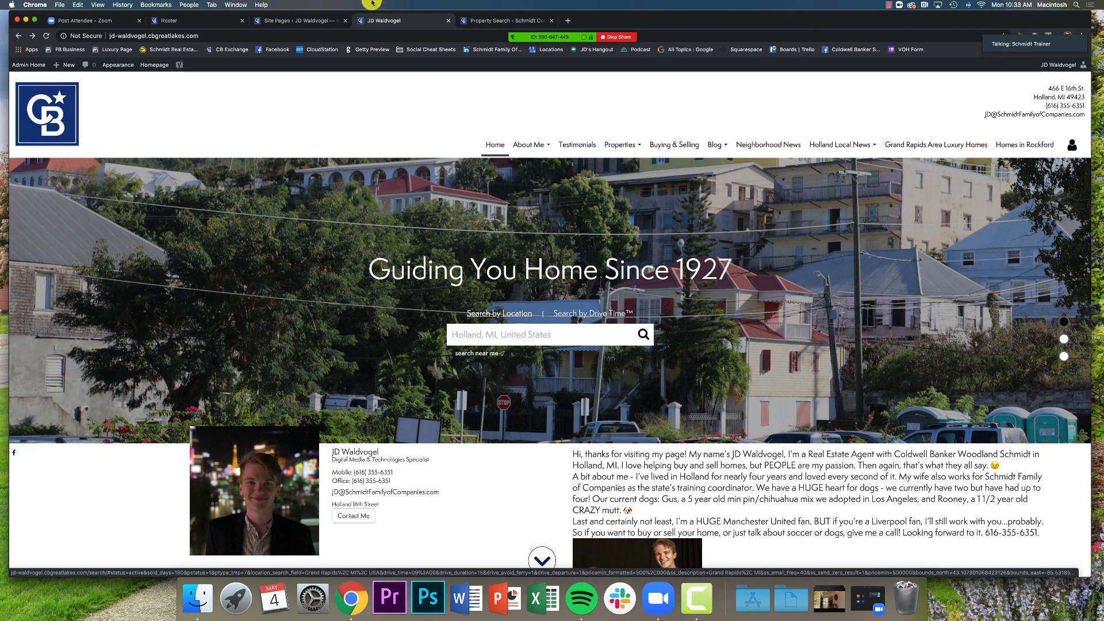
left_click(324, 21)
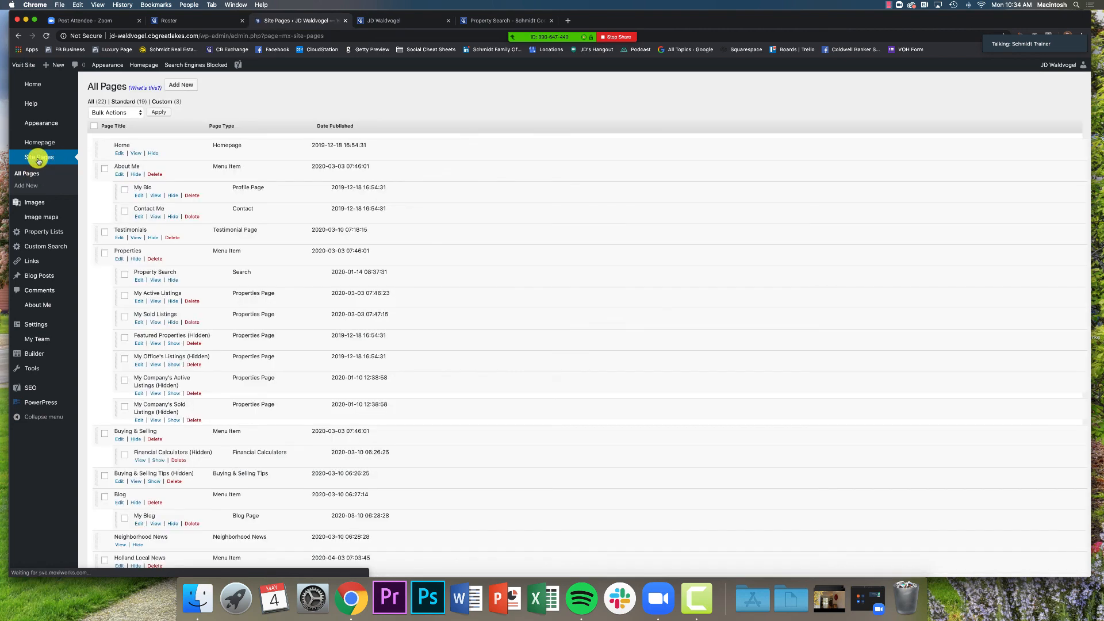
Scroll the page list and check the live site before returning to the admin page list
scroll(103, 231, "down", 10)
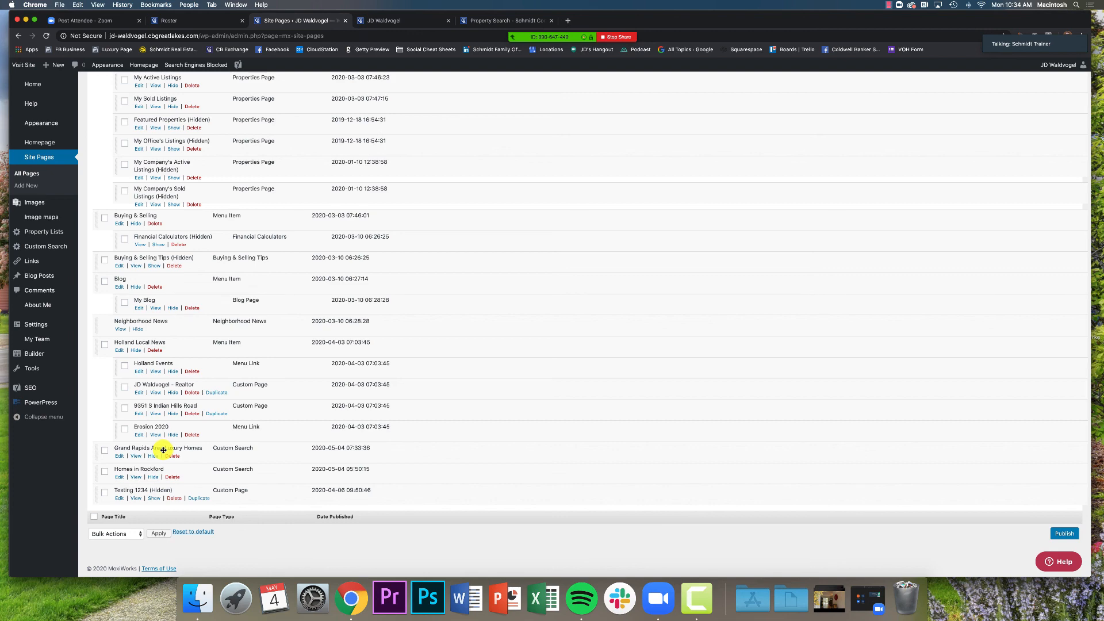
left_click(402, 22)
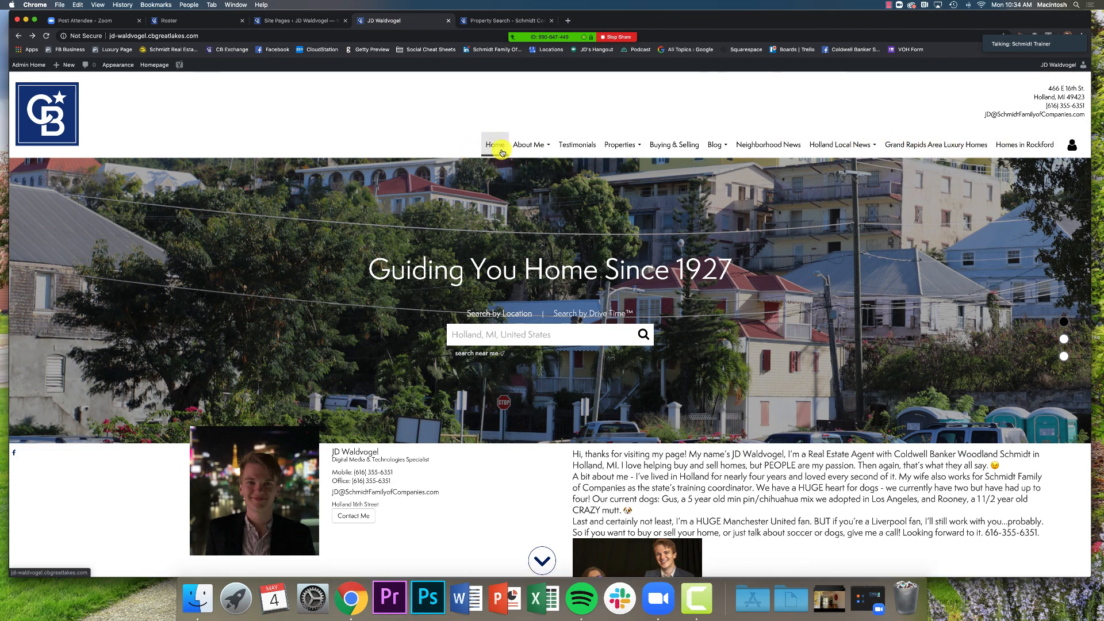
mouse_move(541, 144)
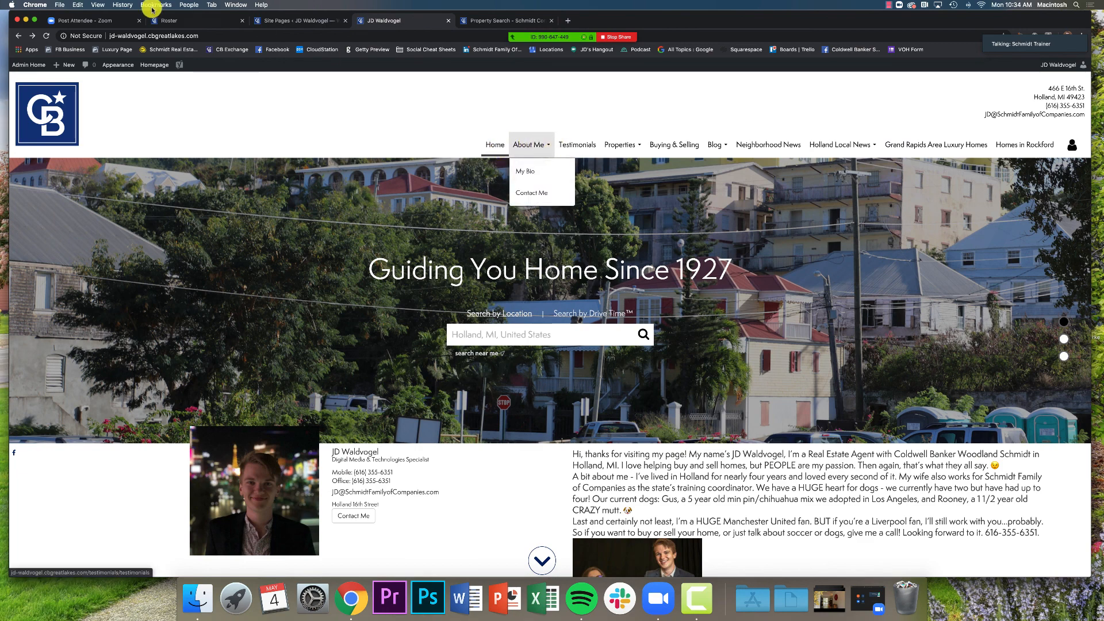
left_click(287, 20)
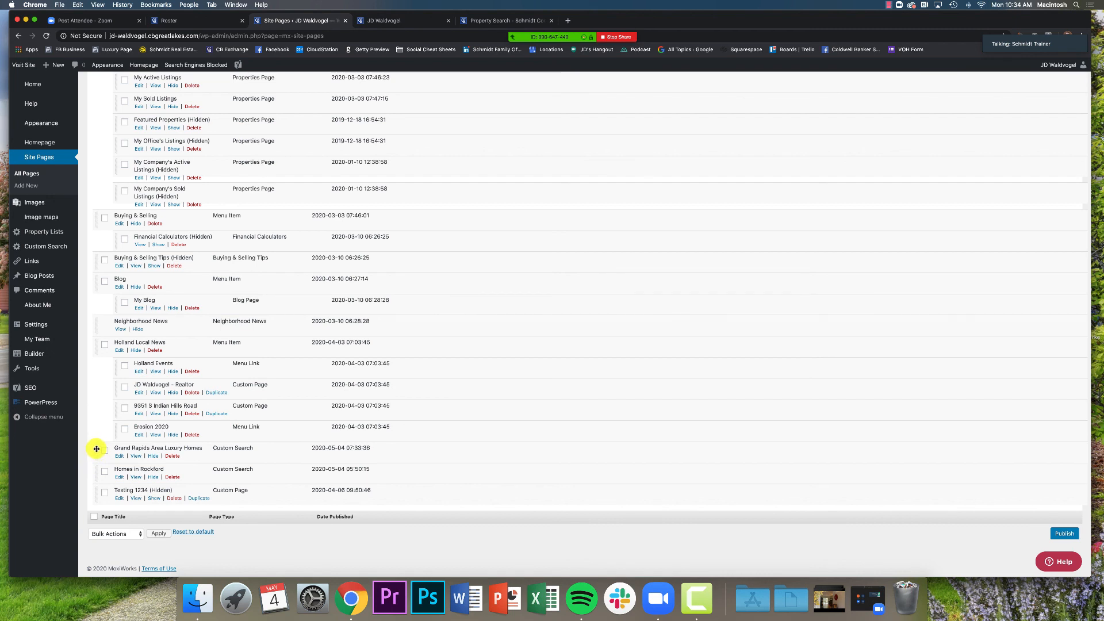
Drag Grand Rapids Area Luxury Homes up beneath About Me and publish the new page order
left_click_drag(97, 448, 87, 239)
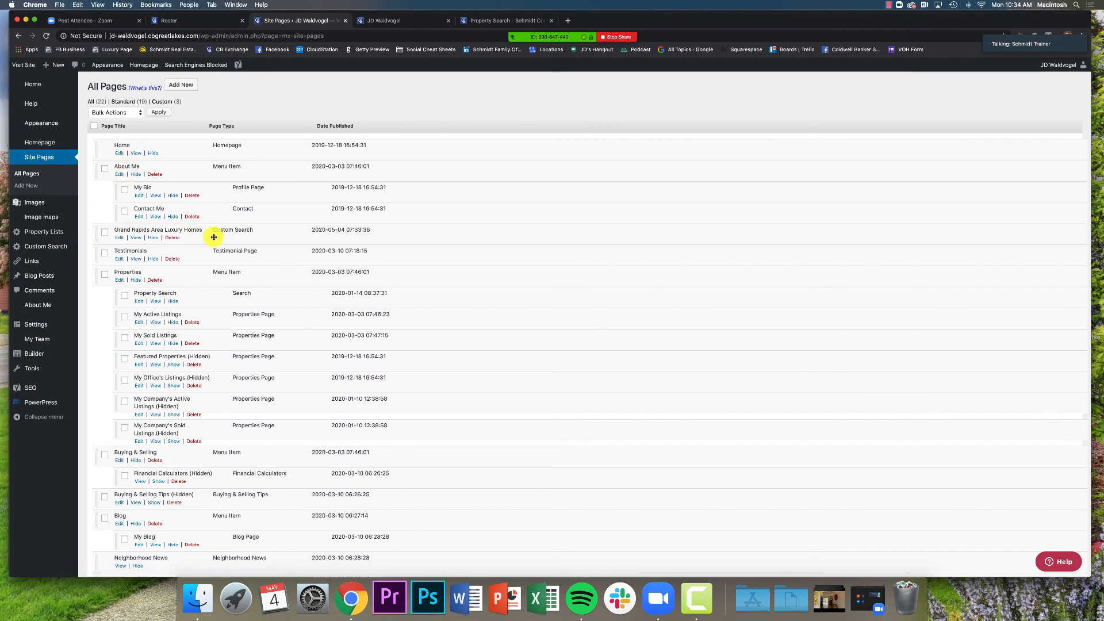
scroll(109, 299, "down", 5)
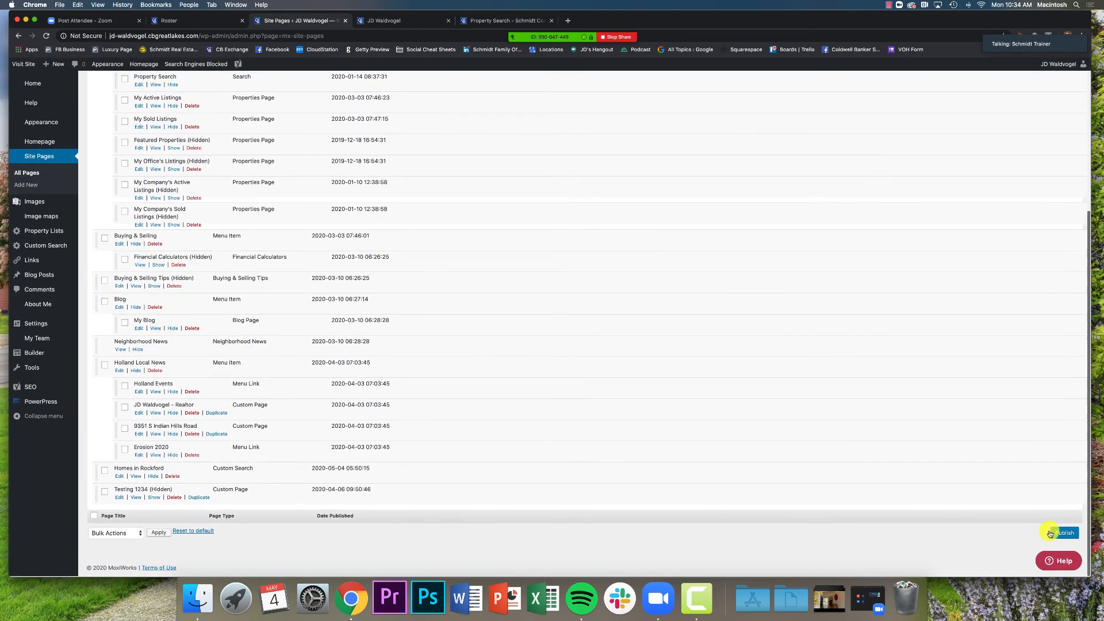
left_click(1062, 533)
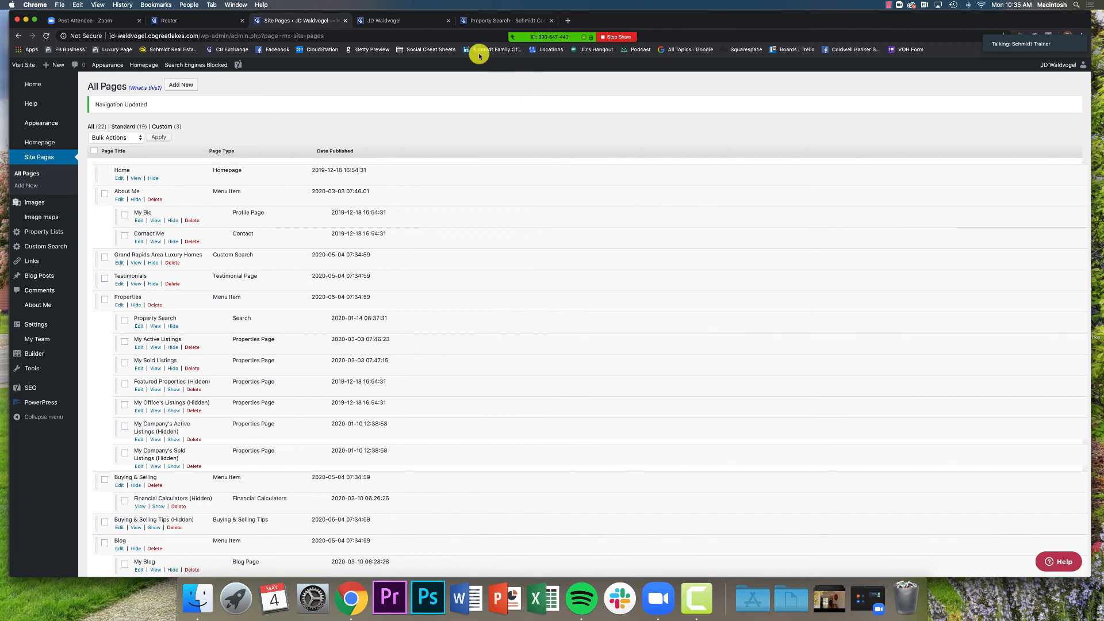
left_click(521, 19)
Reload the live site, open Grand Rapids Area Luxury Homes from the nav bar, then view the Schmidt Company property search
left_click(400, 21)
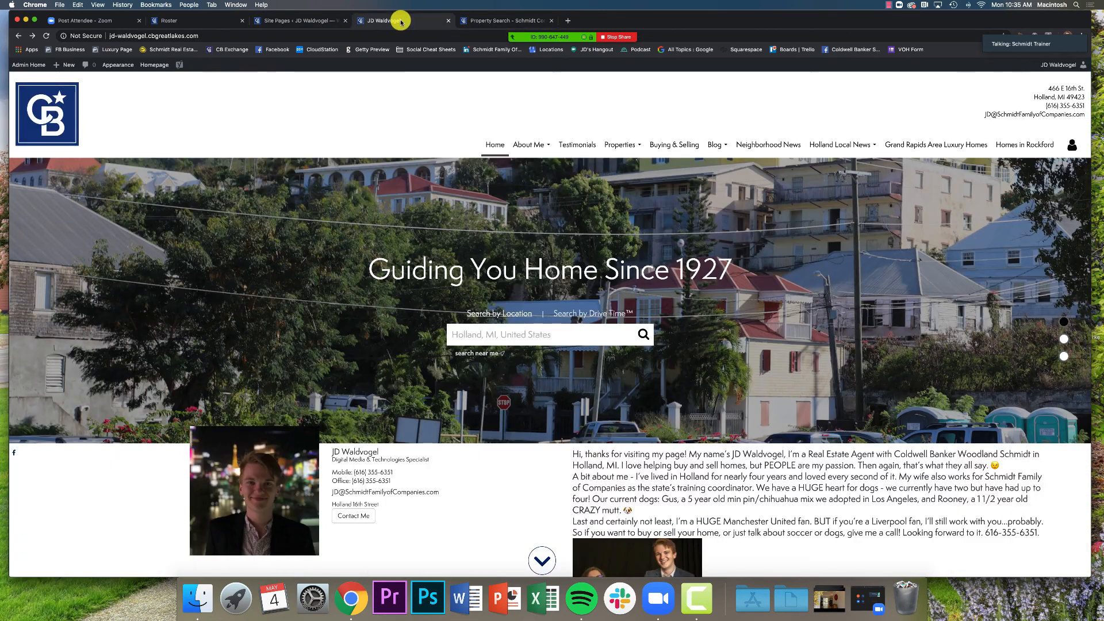
key("super+r")
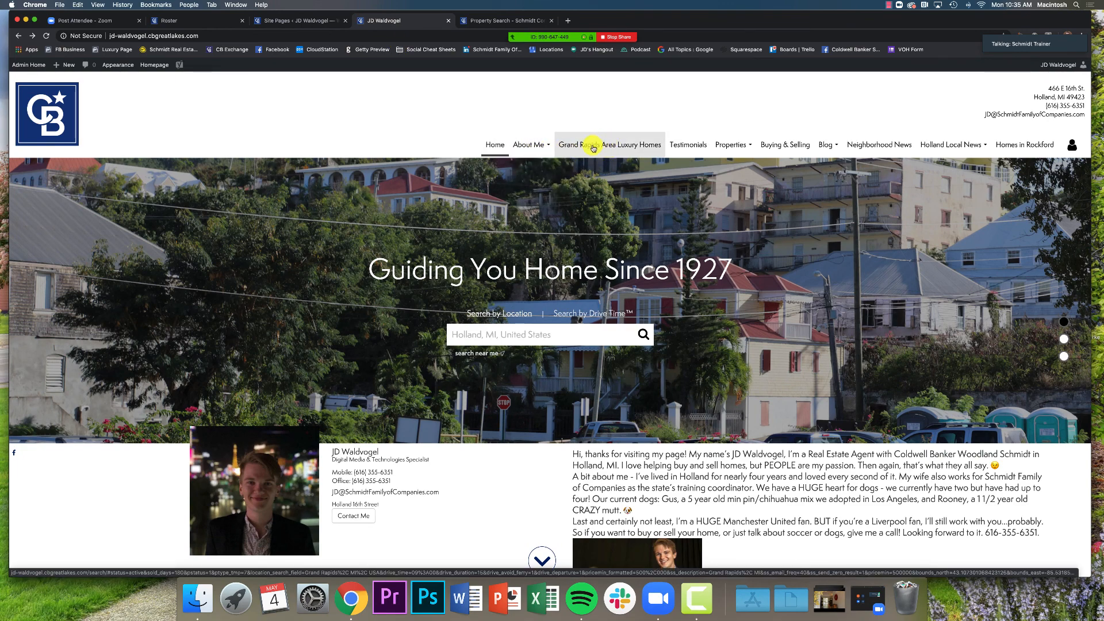
left_click(628, 148)
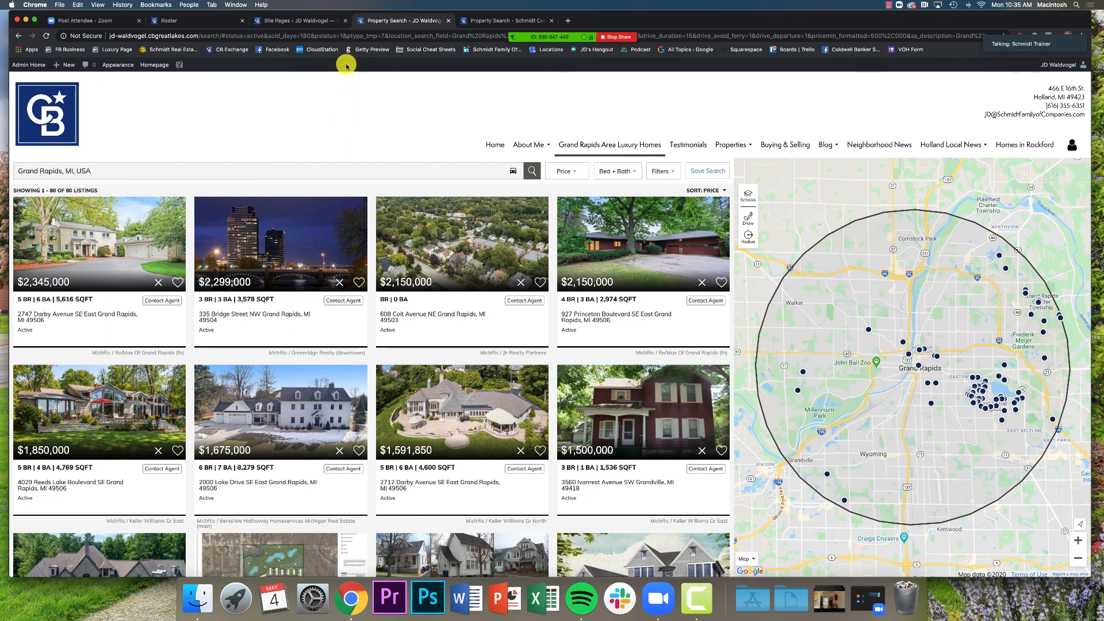
left_click(475, 24)
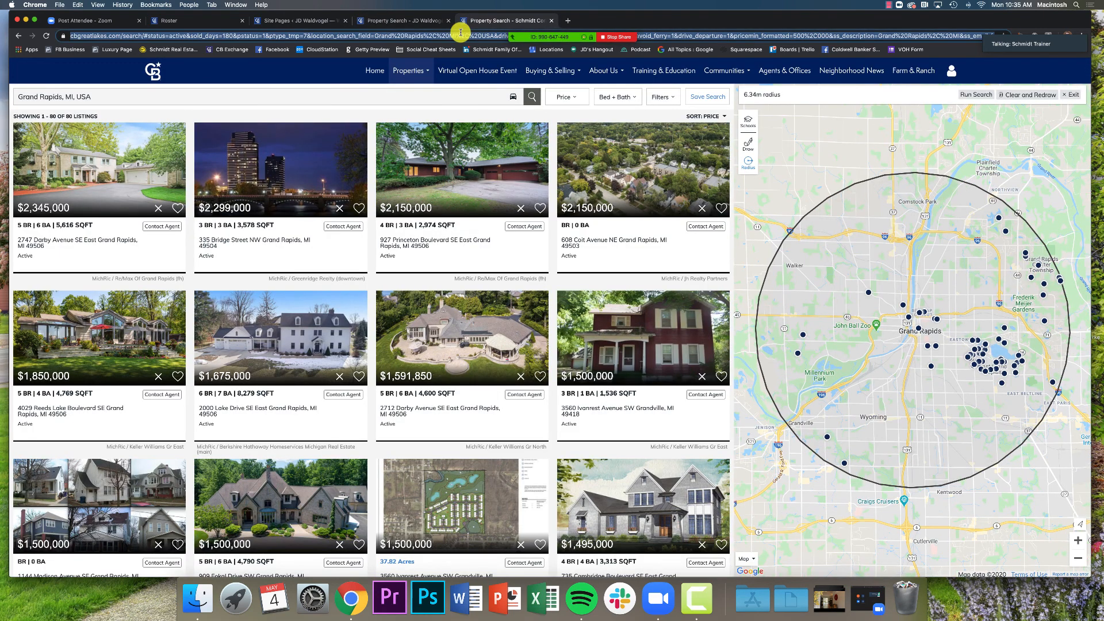
On cbgreatlakes.com, search for Muskegon, MI to bring up its 148 listings on the map
left_click(460, 32)
key("Return")
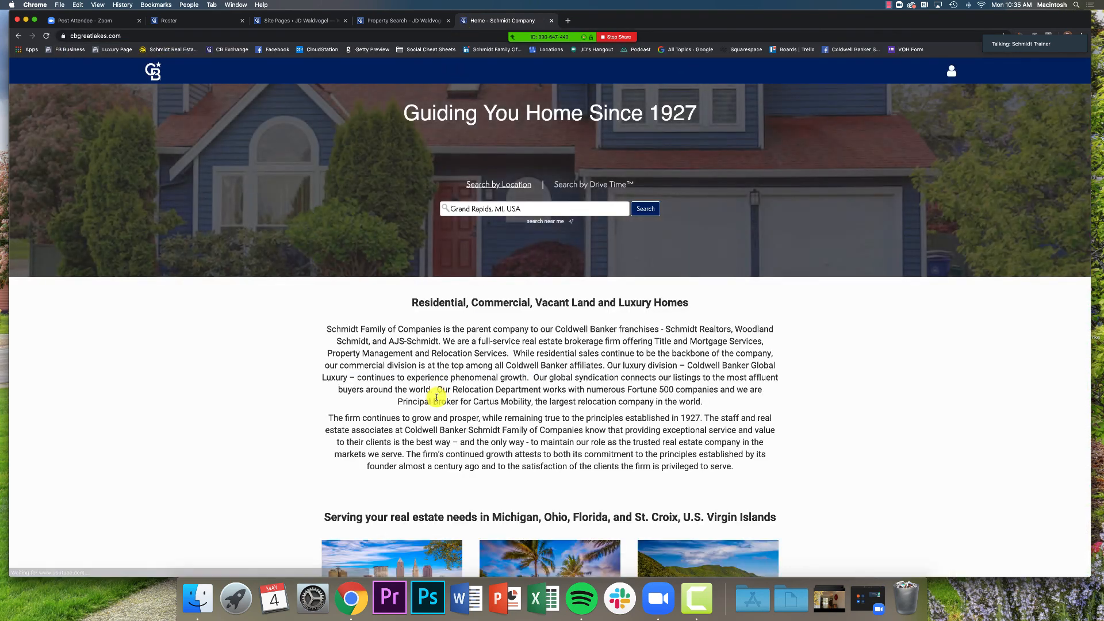
left_click(495, 212)
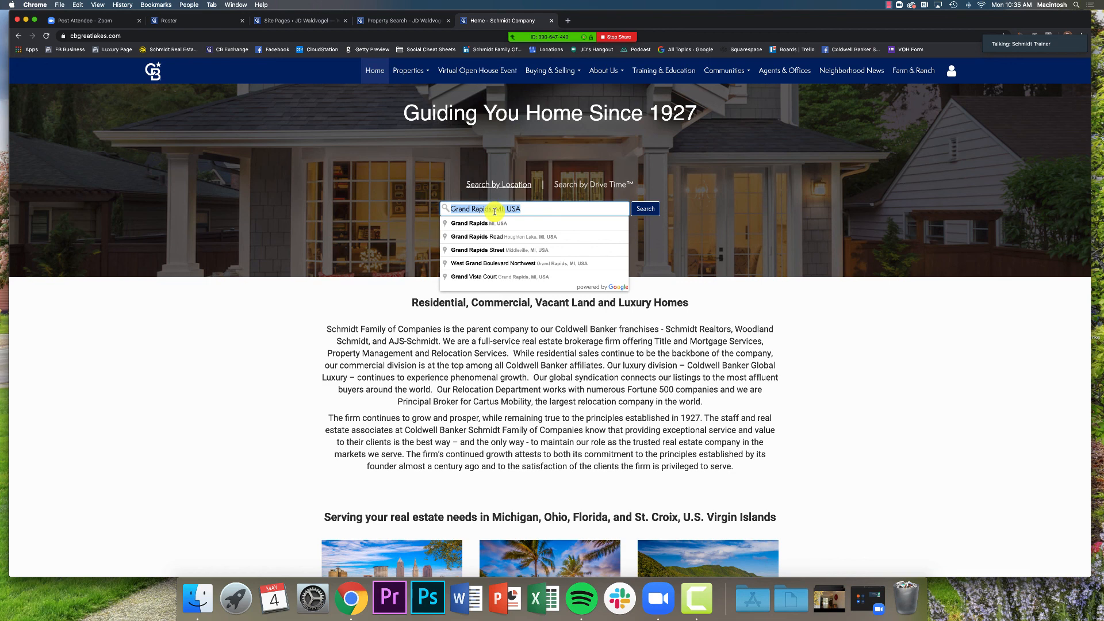
type("muskegom")
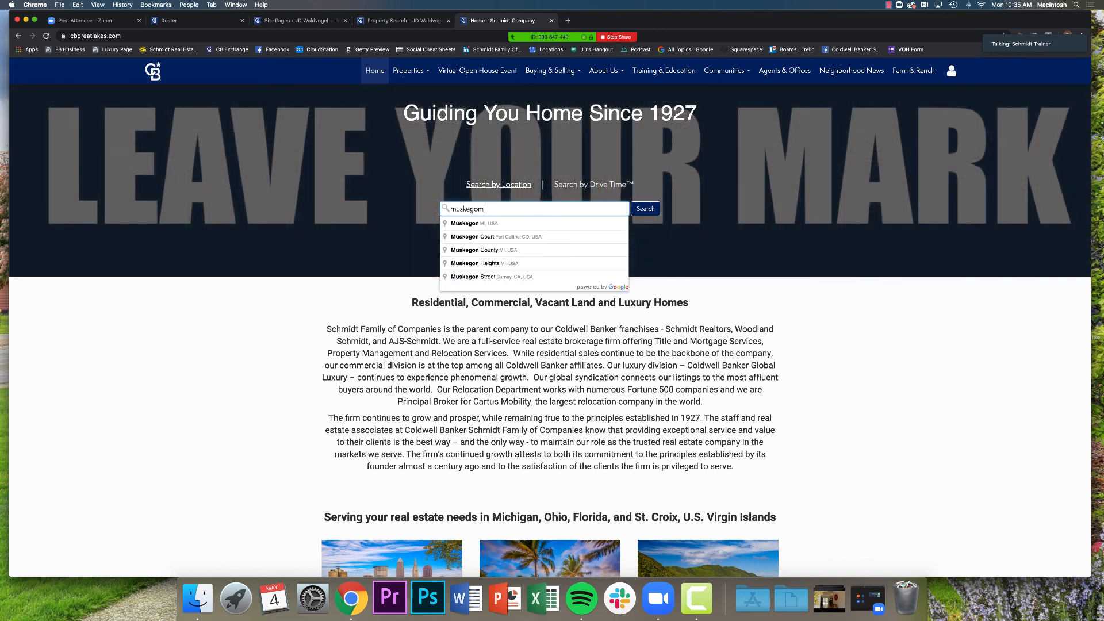
key("BackSpace")
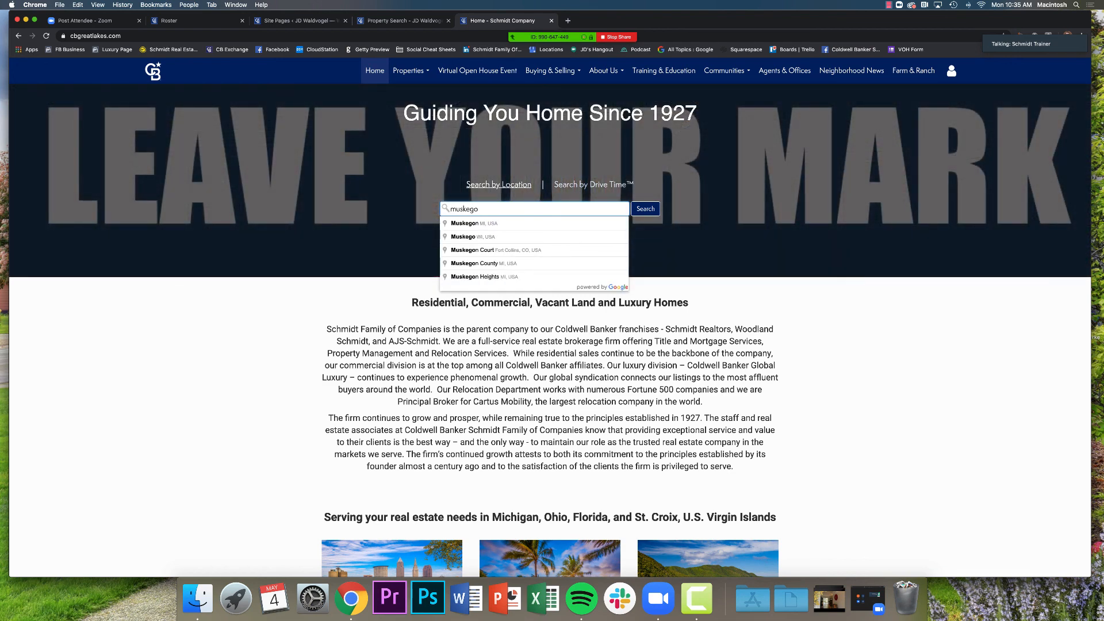
left_click(488, 227)
left_click(642, 210)
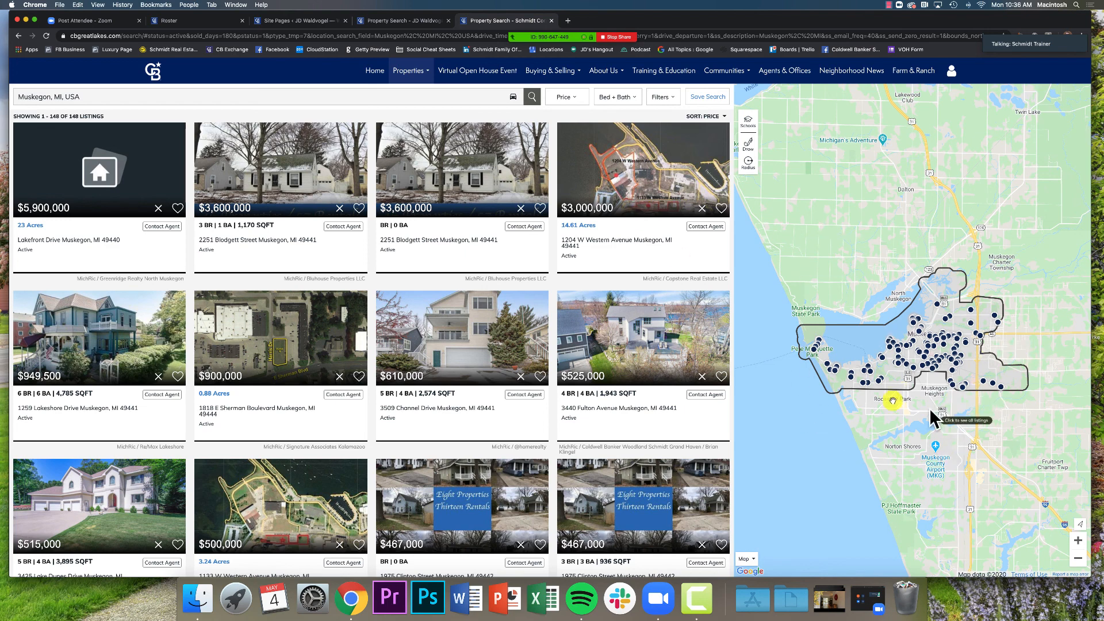
Filter the Muskegon listings to the Condo property type only, leaving 28 results
left_click(661, 97)
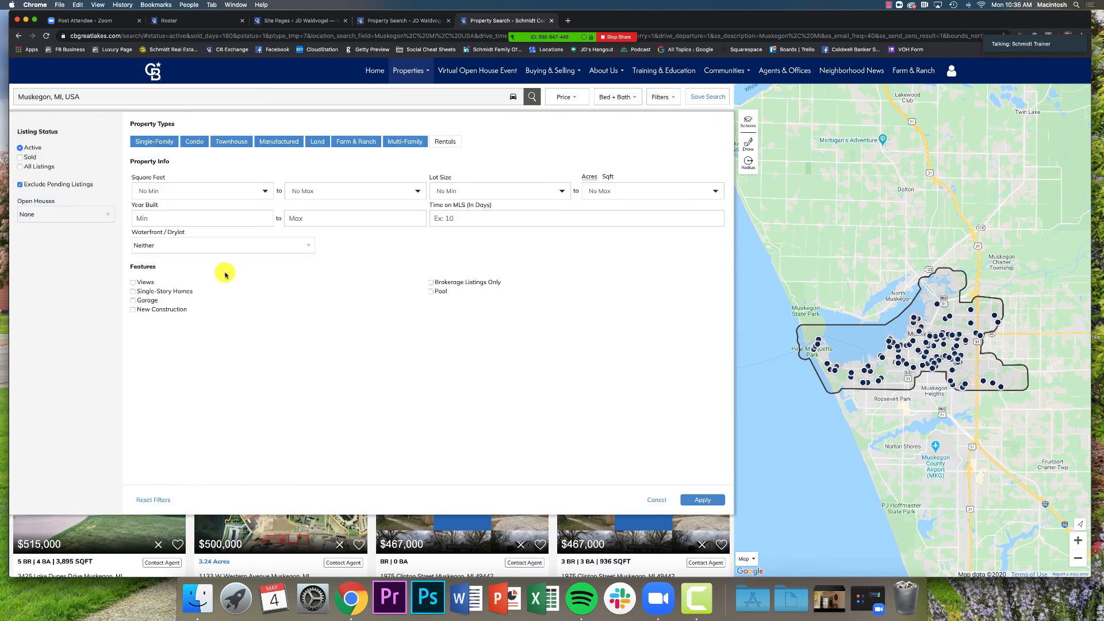
left_click(195, 142)
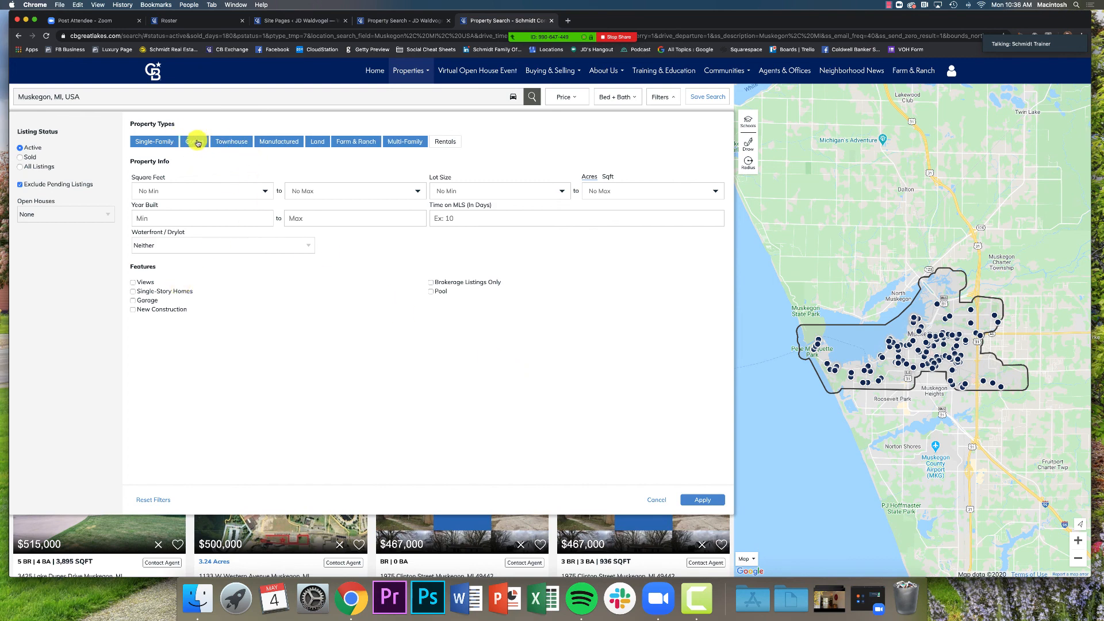
left_click(155, 142)
left_click(221, 143)
left_click(280, 142)
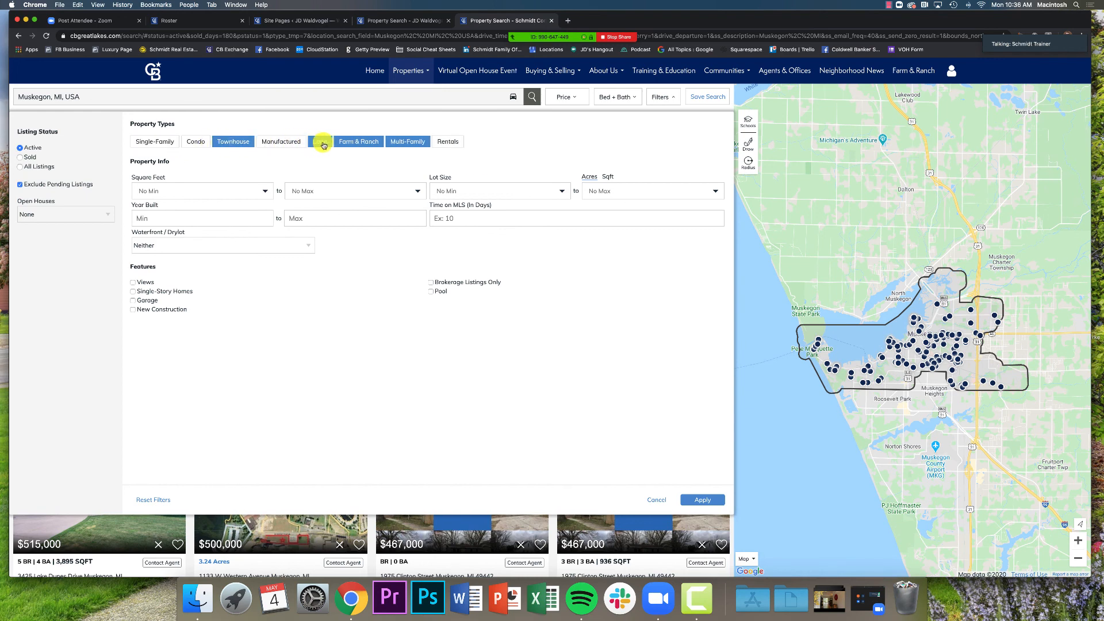
left_click(319, 142)
left_click(353, 143)
left_click(402, 142)
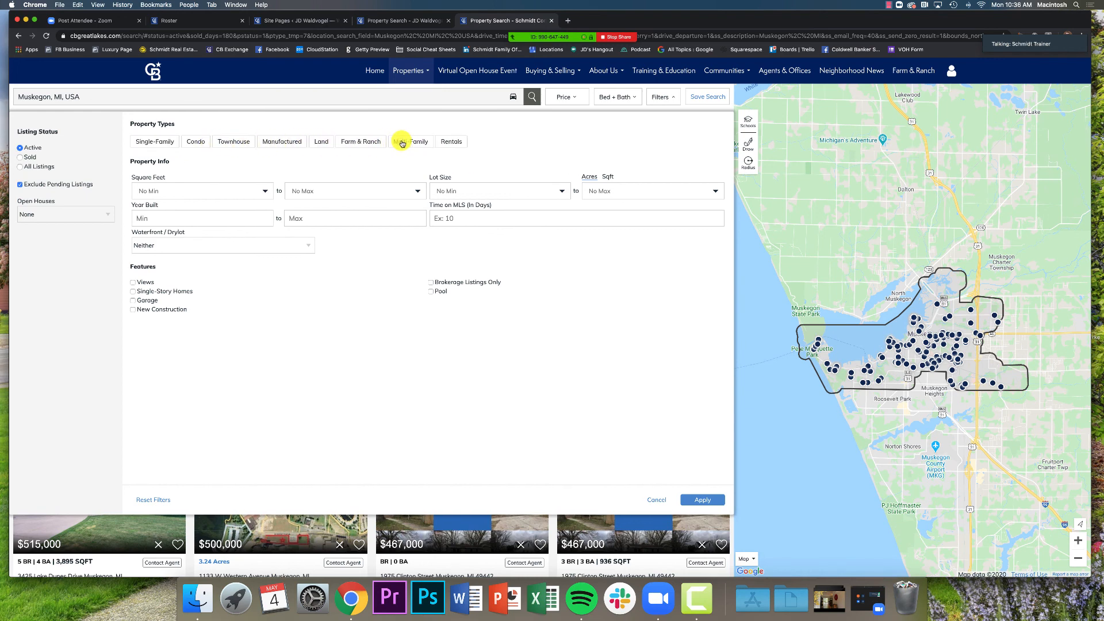
left_click(194, 144)
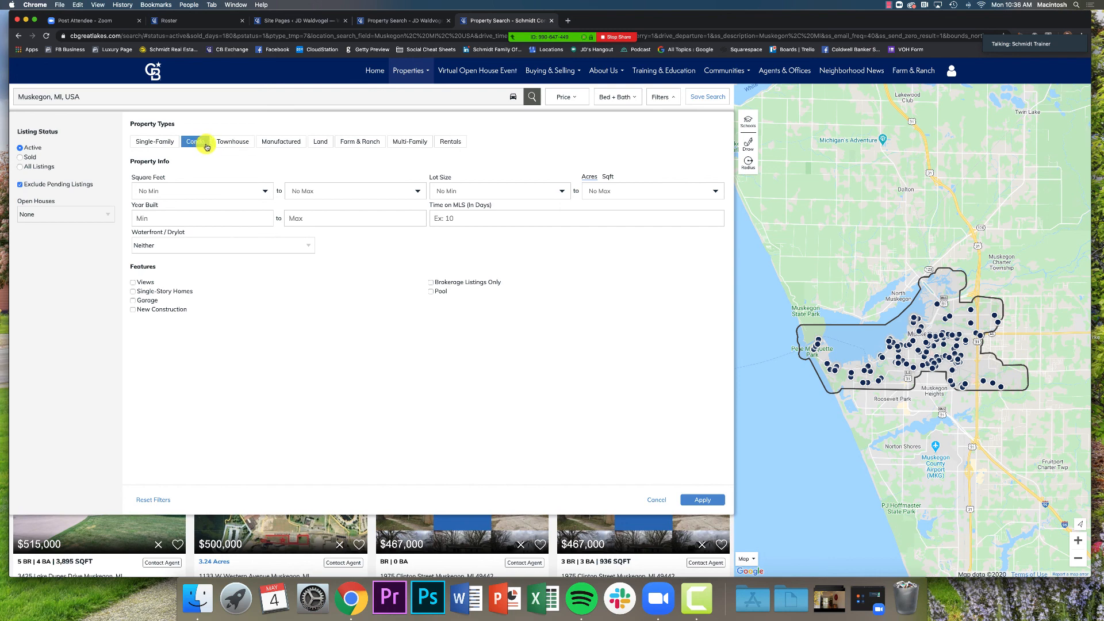
left_click(706, 500)
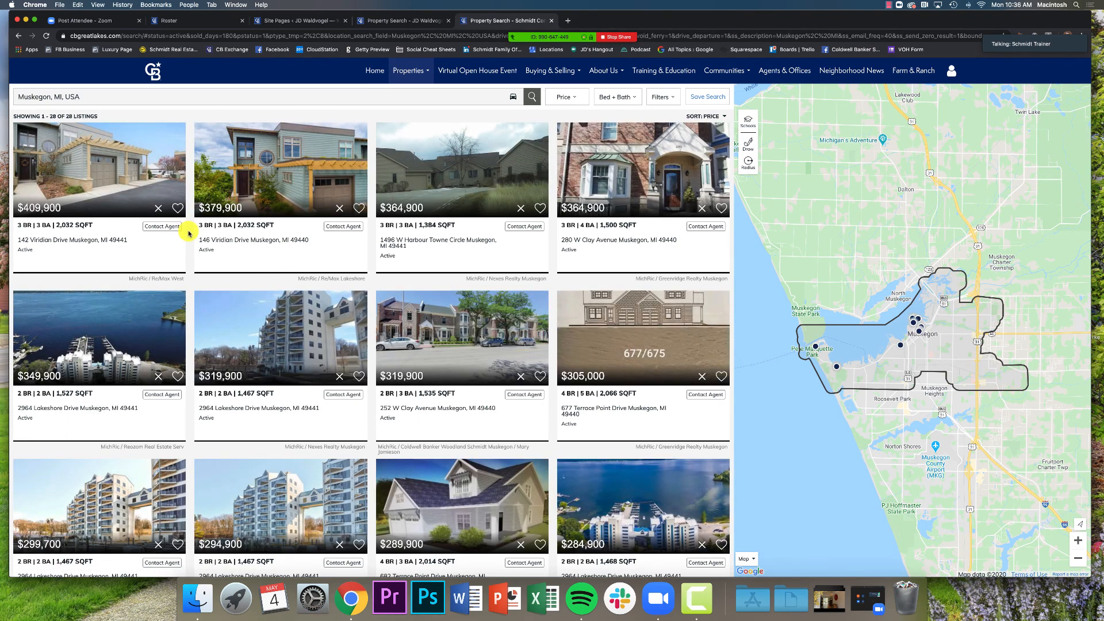
Open and close the meeting group chat, then bring the search filters back up
mouse_move(611, 34)
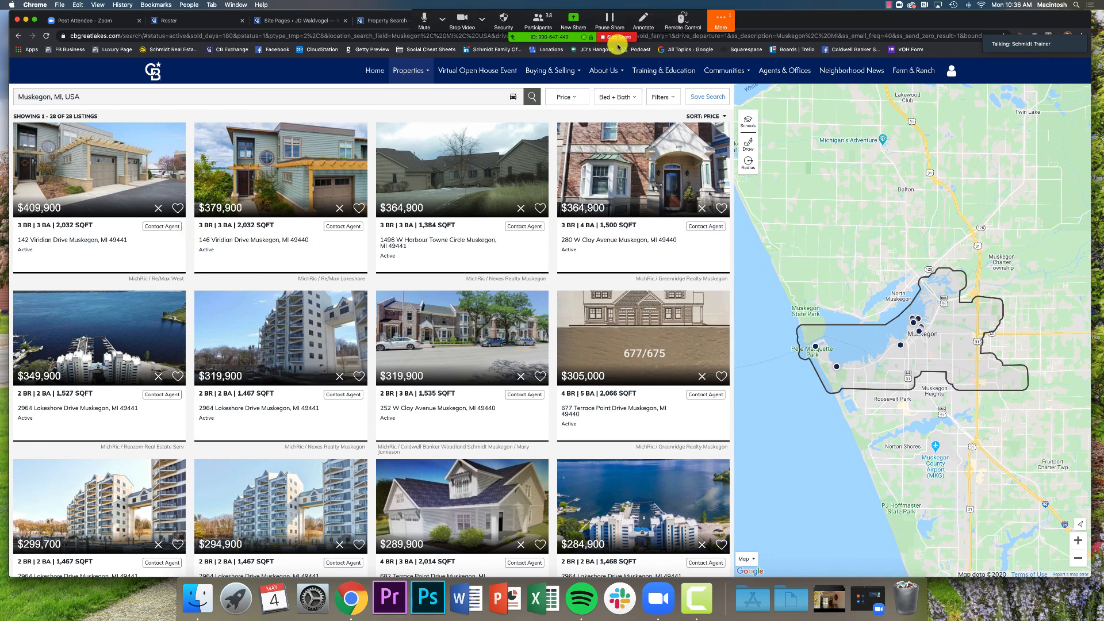
left_click(720, 20)
left_click(717, 53)
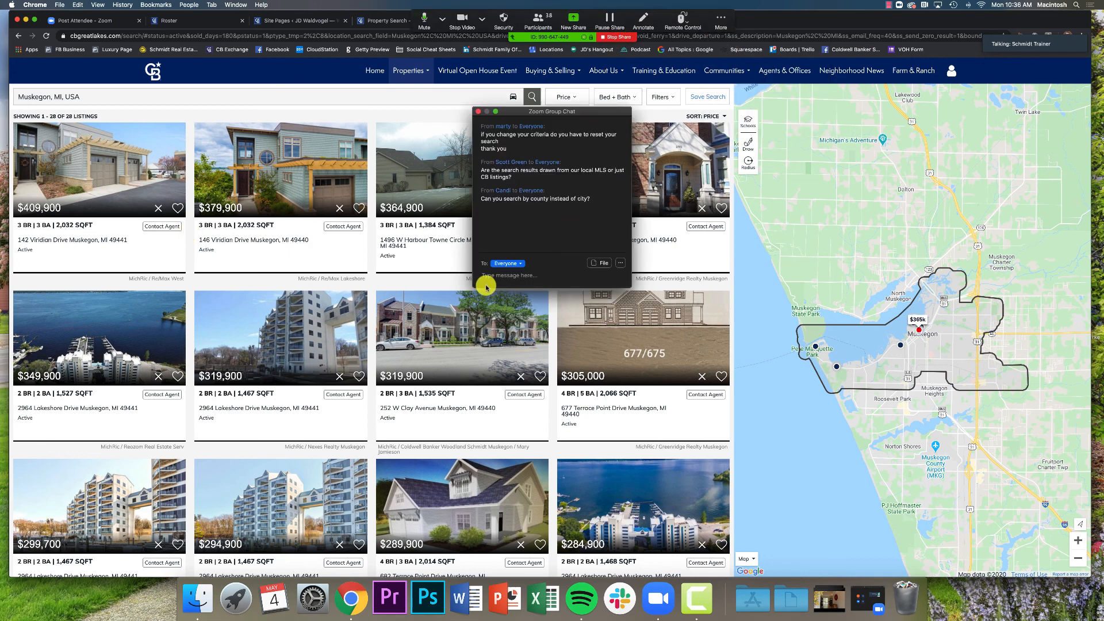
left_click(478, 111)
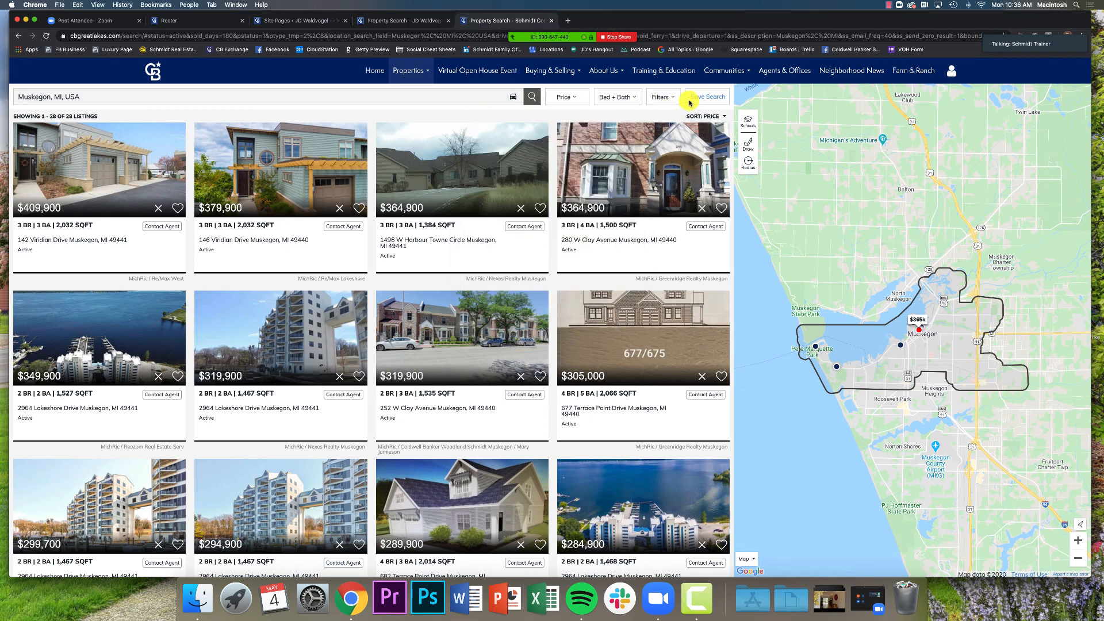
left_click(661, 102)
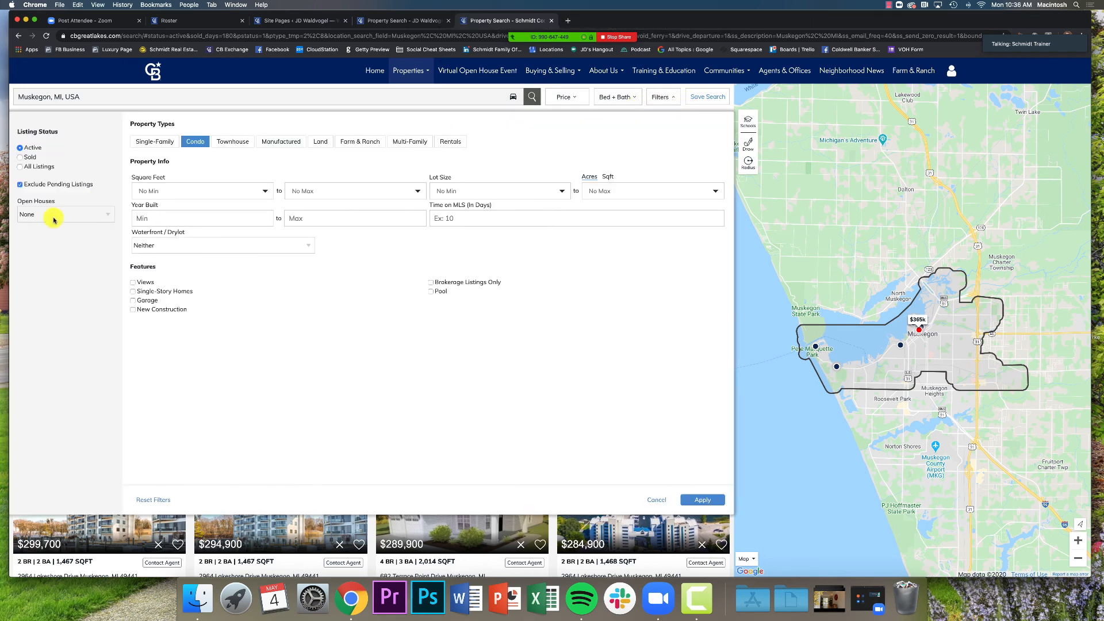
Change the condo search location to Kent County, MI and reapply the Condo filter
left_click(112, 95)
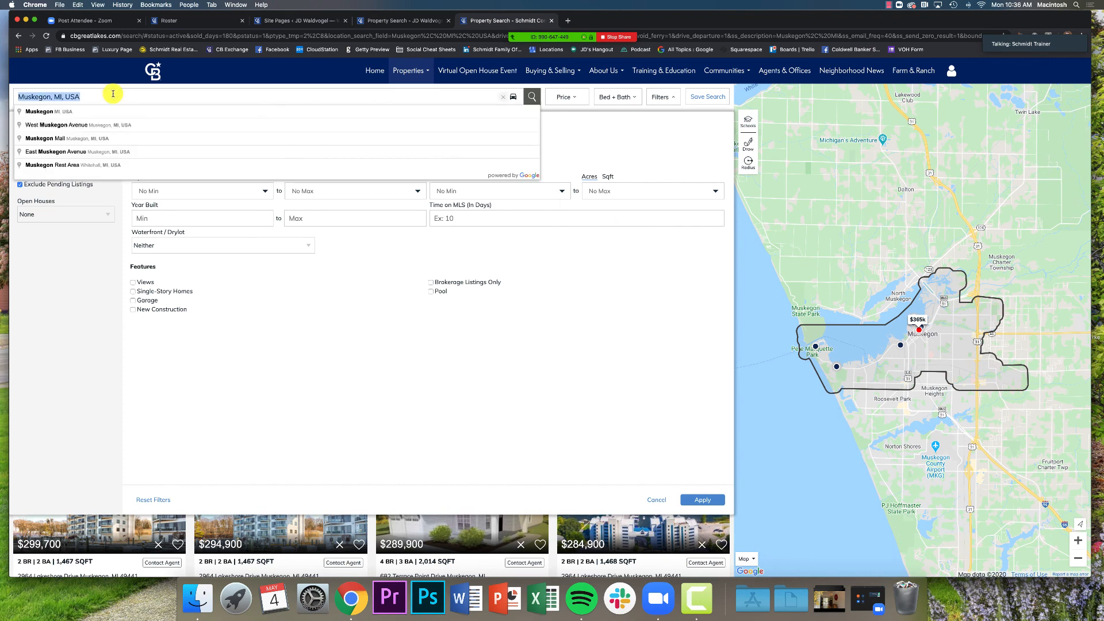
type("kent cou")
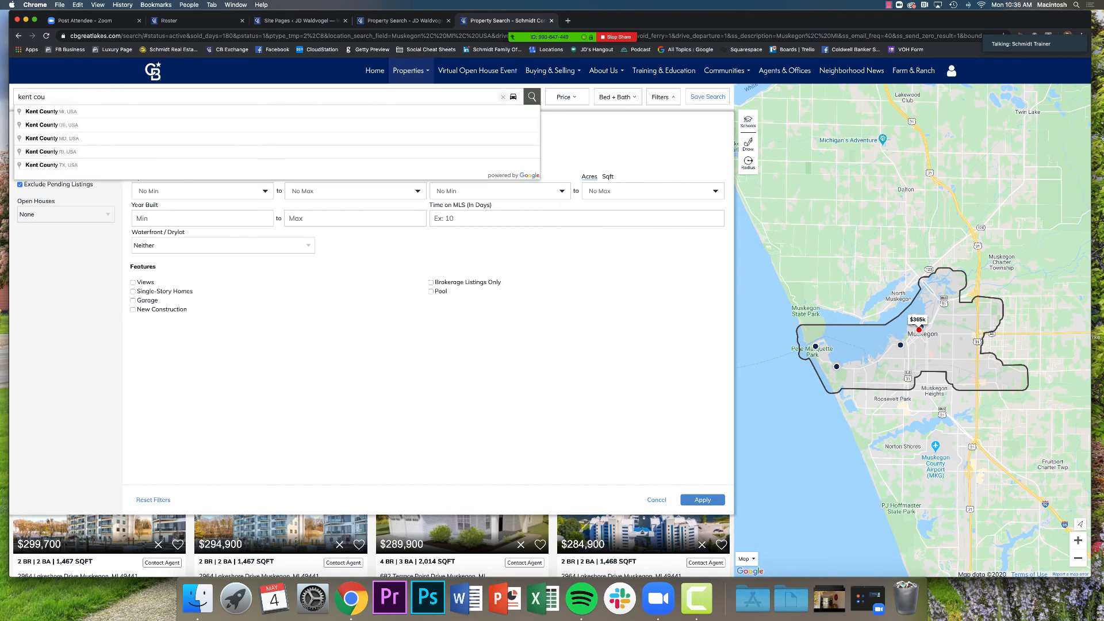
left_click(88, 112)
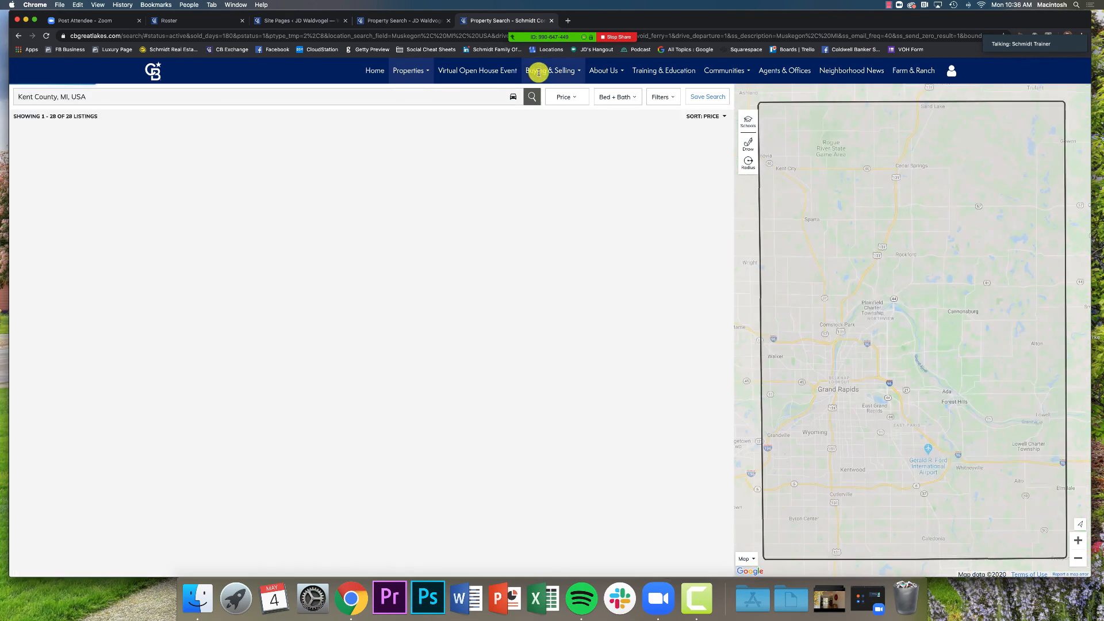
mouse_move(538, 71)
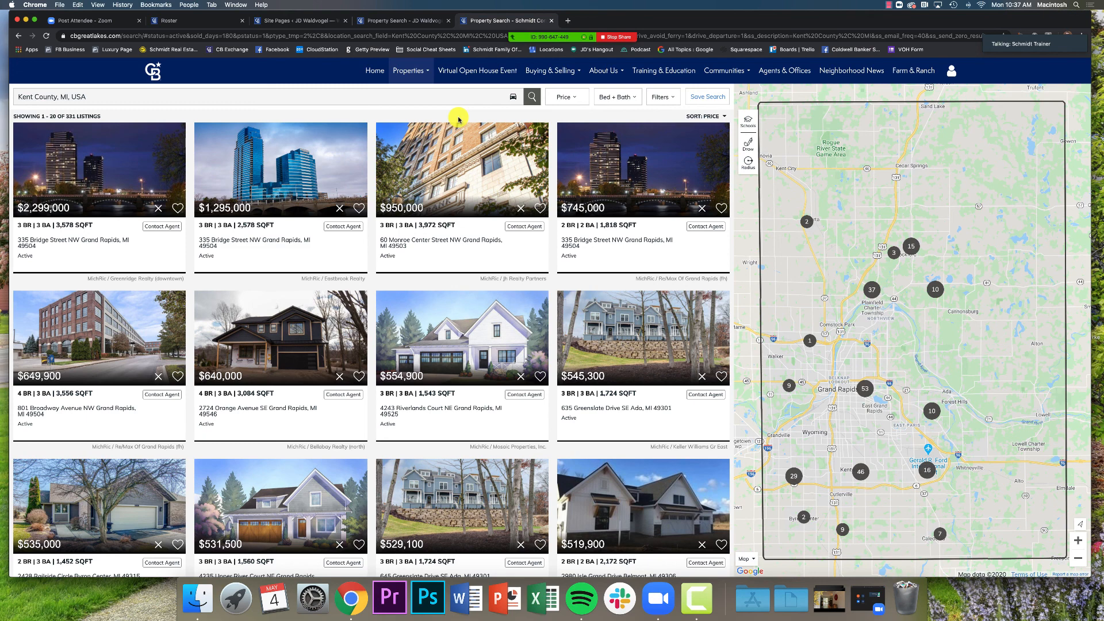
left_click(650, 93)
left_click(199, 144)
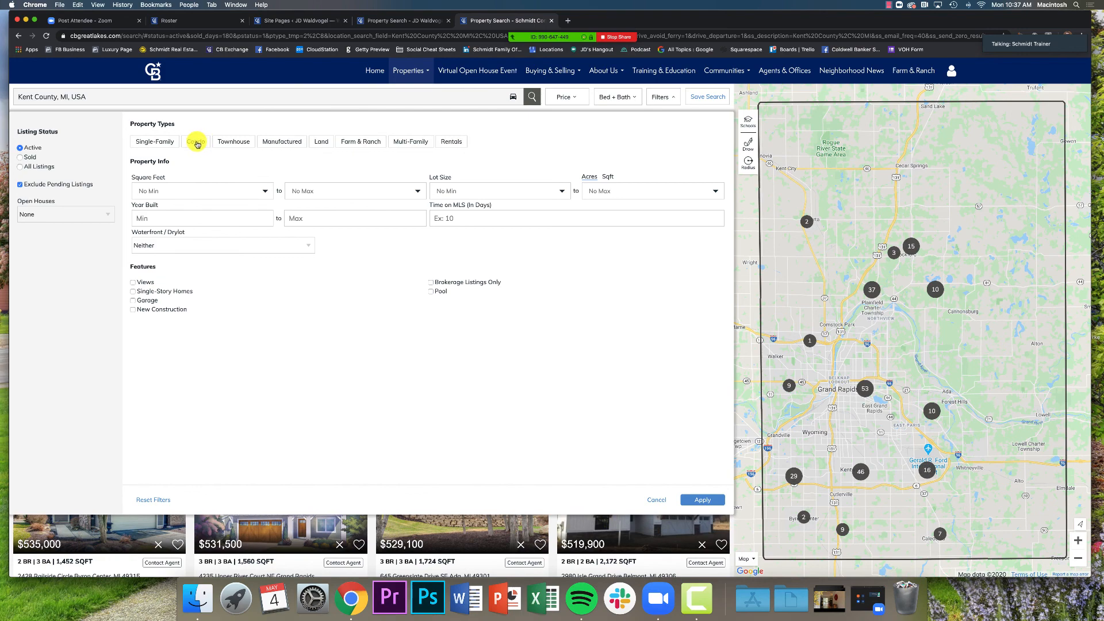
left_click(712, 499)
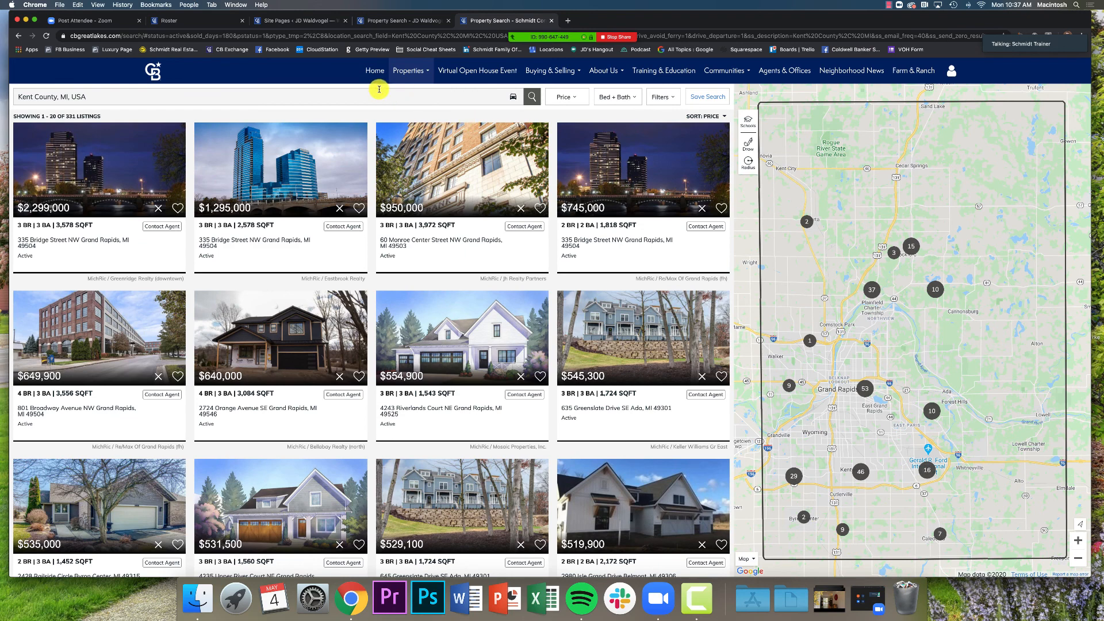
Copy the search page URL and load support.moxiworks.com in a new tab
left_click(144, 37)
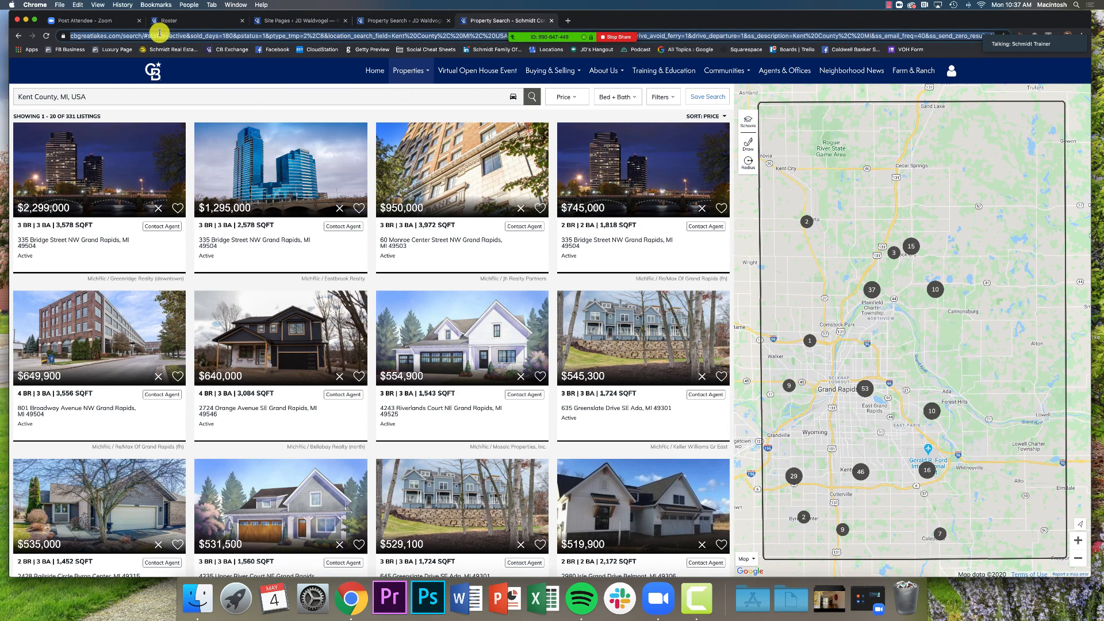
left_click(123, 37)
left_click(126, 86)
mouse_move(604, 27)
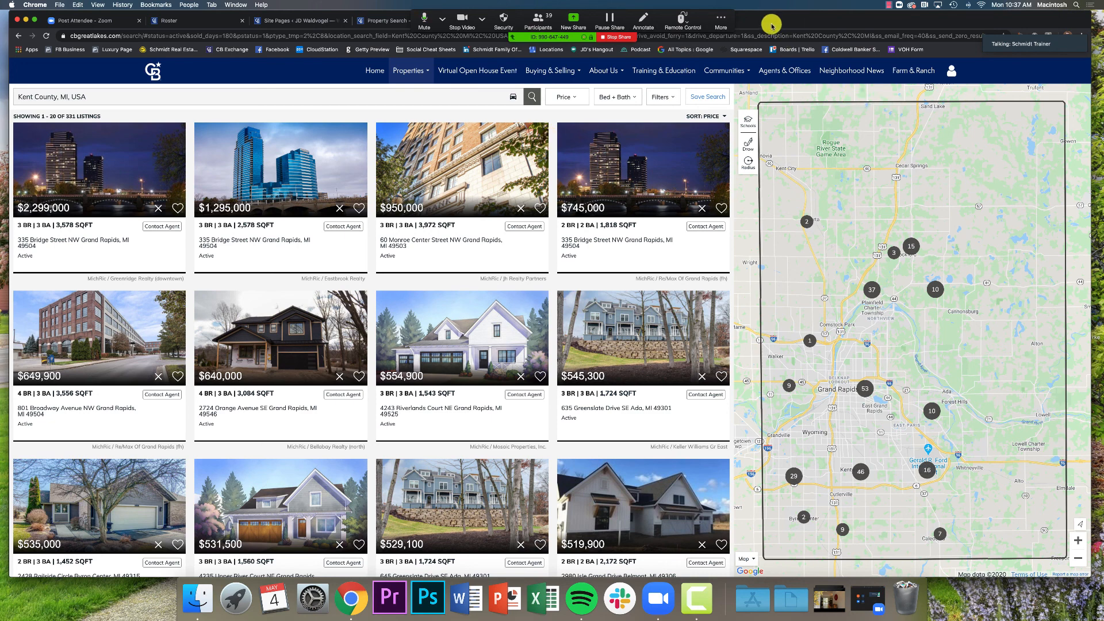
key("super+t")
type("support.moxiworks.com")
key("Return")
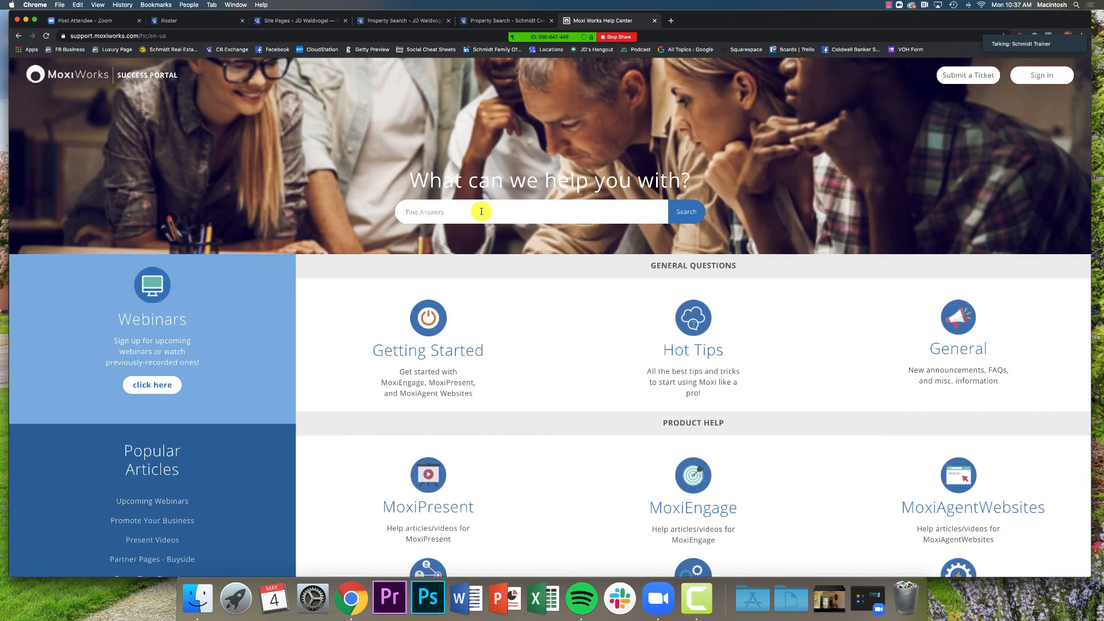
Search the help center for 'custom search' and open 'Creating Custom Searches on Your Site'
left_click(484, 209)
type("cus")
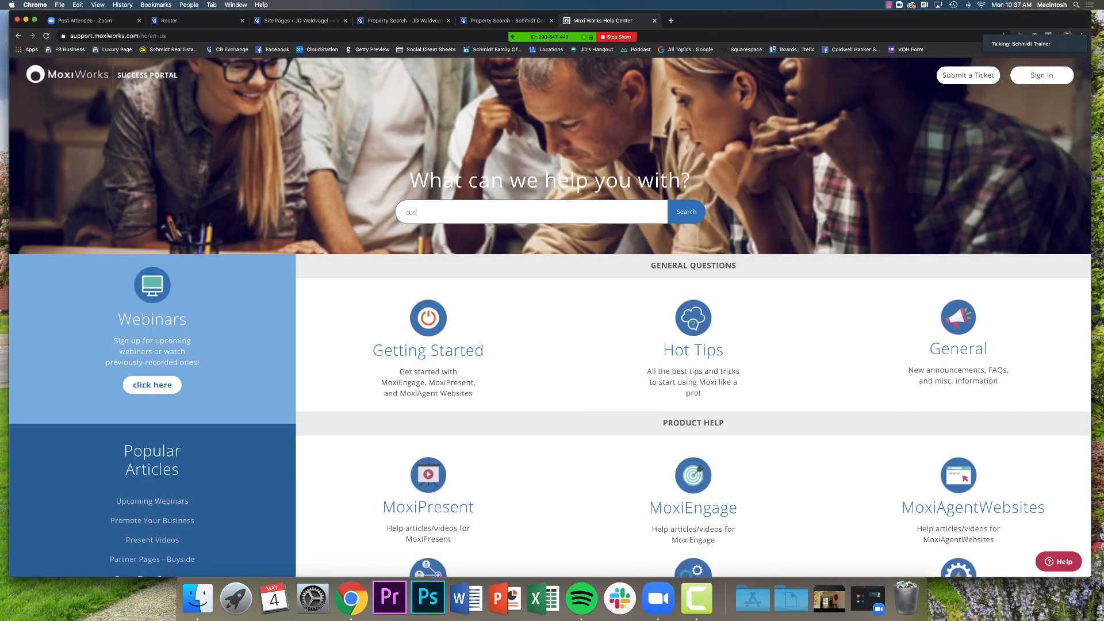
type("tom sea")
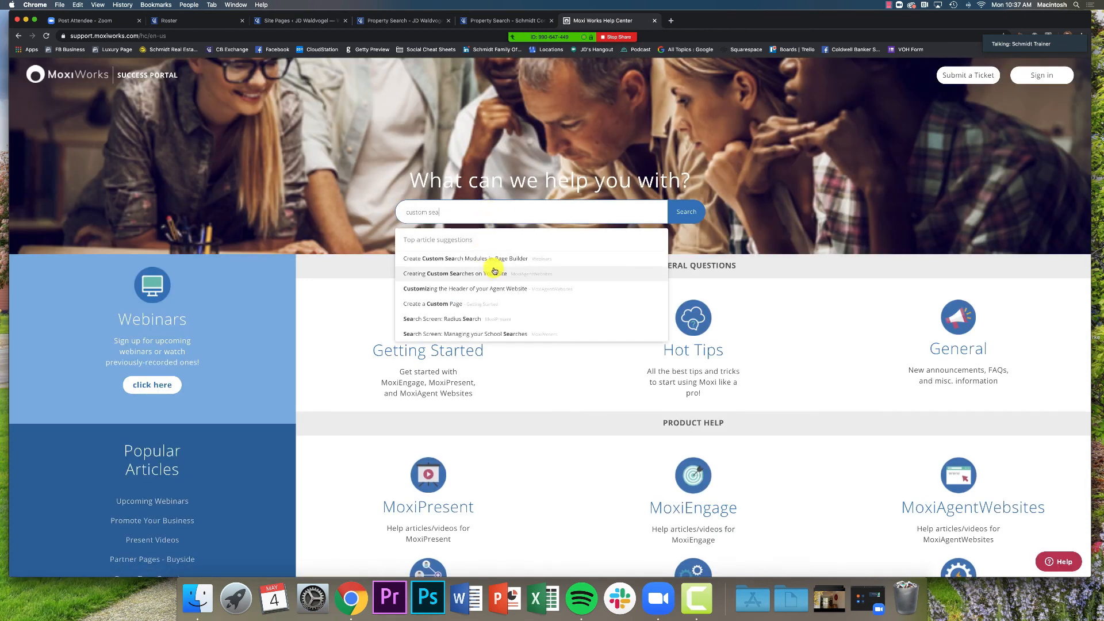
type("rch")
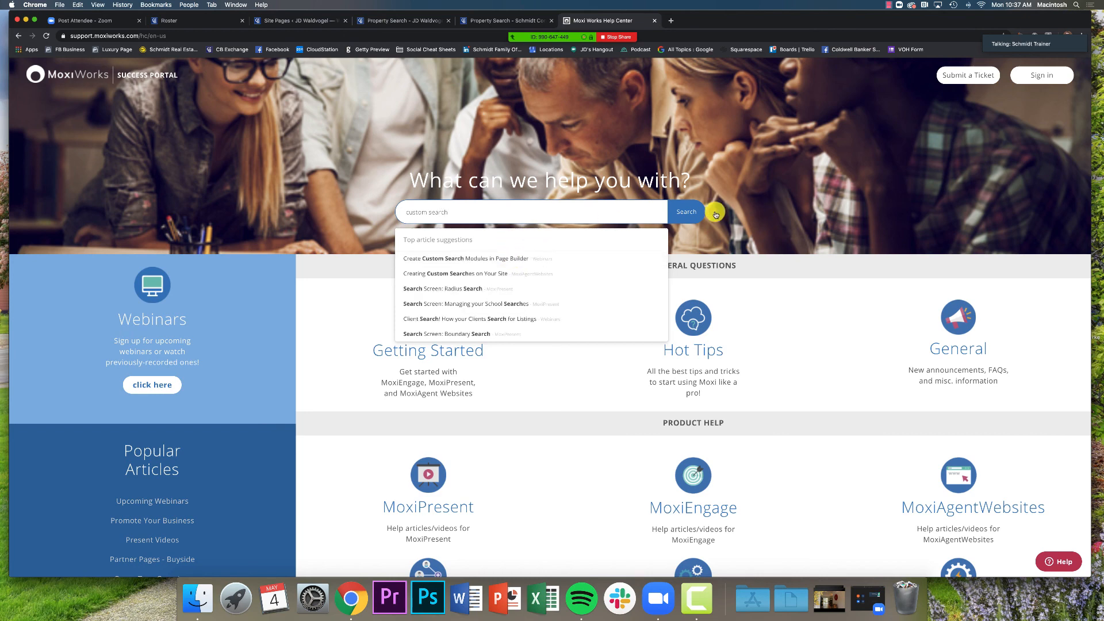
left_click(695, 213)
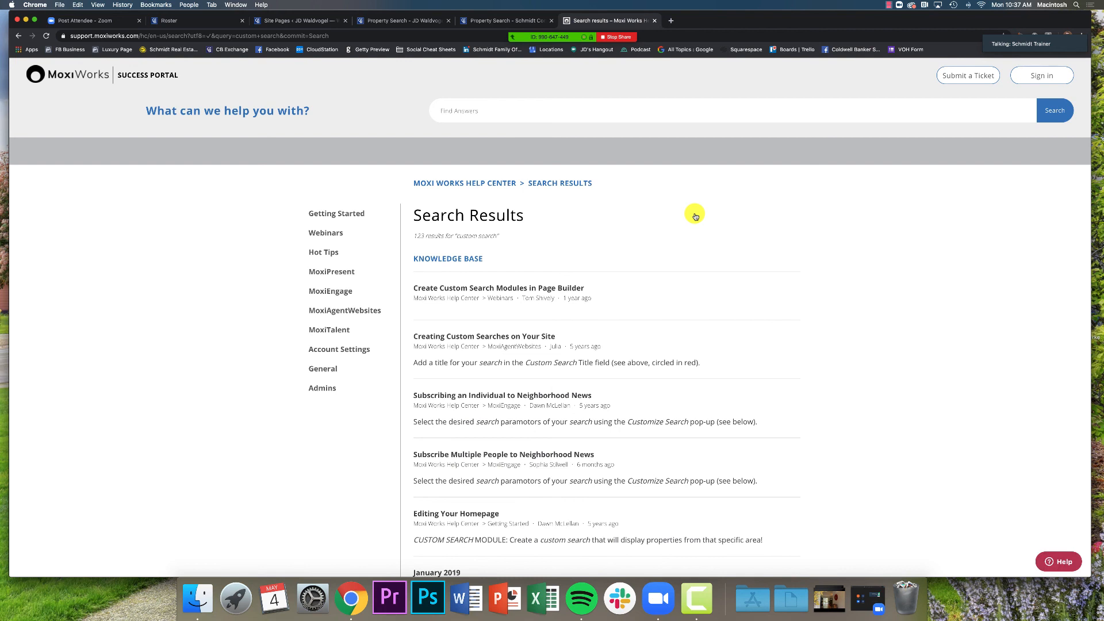
scroll(675, 214, "down", 2)
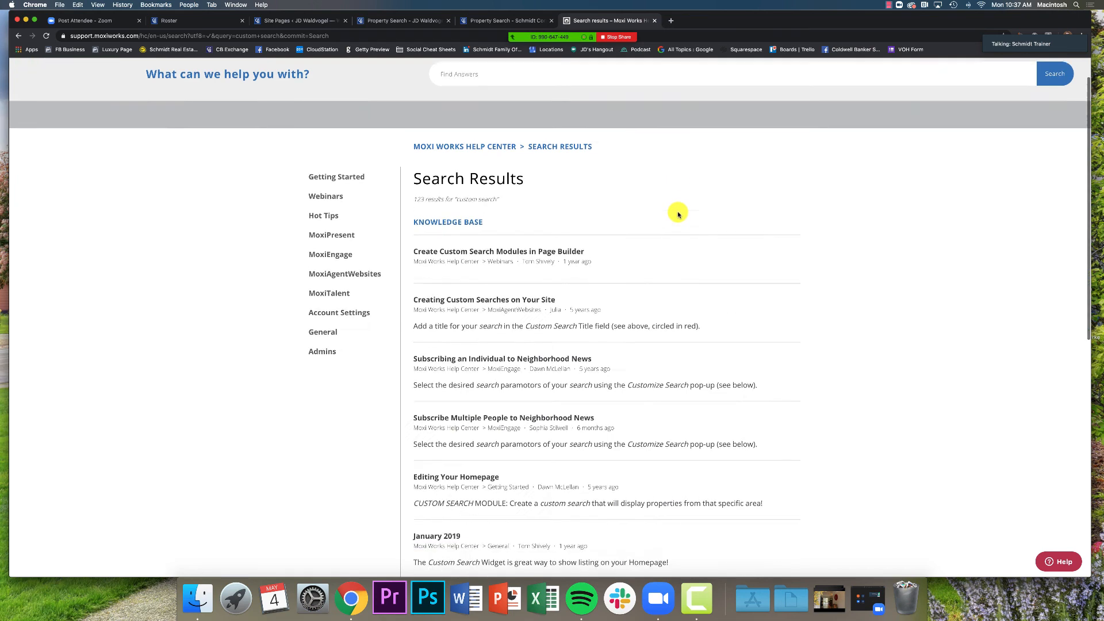
left_click(454, 282)
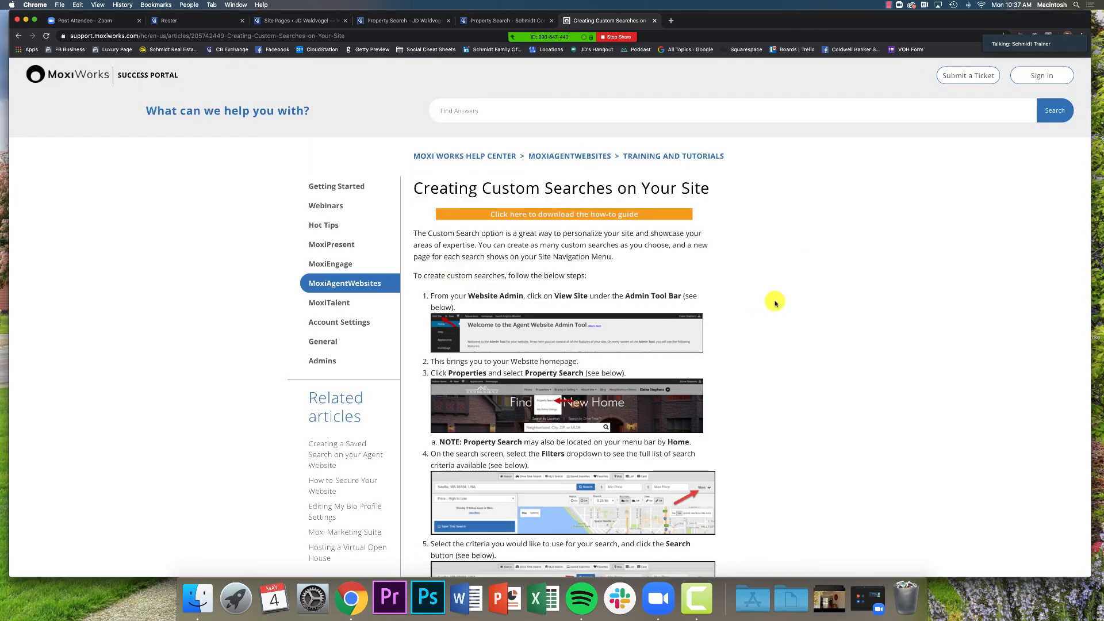
Scroll down through the article's first eleven steps
scroll(774, 302, "down", 3)
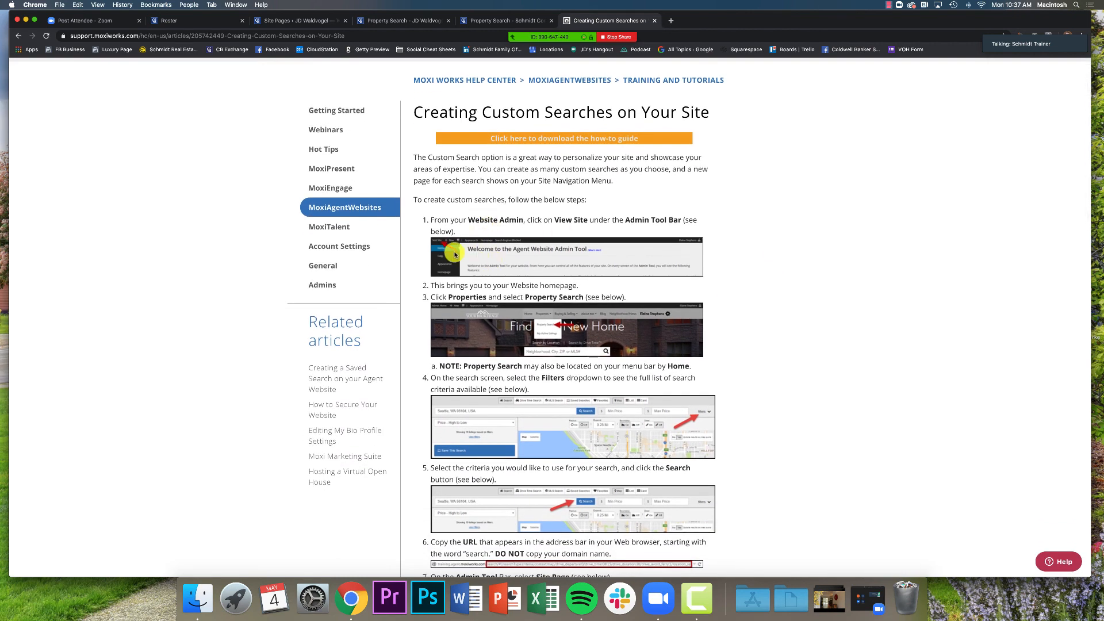
scroll(580, 334, "down", 5)
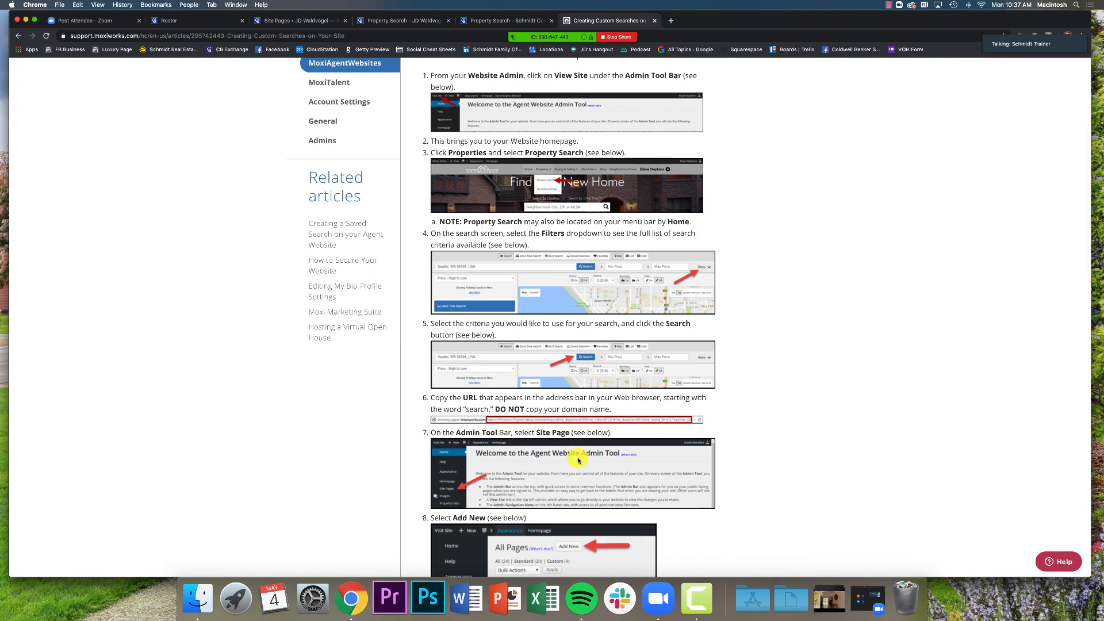
scroll(576, 460, "down", 2)
scroll(577, 458, "down", 3)
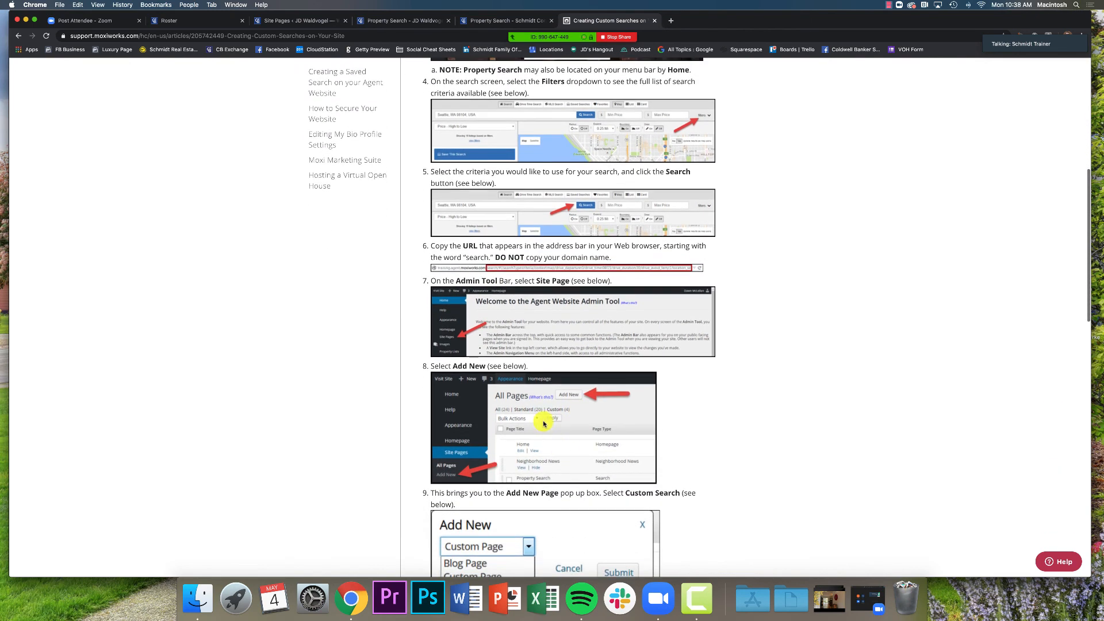
scroll(540, 416, "down", 3)
scroll(538, 416, "down", 2)
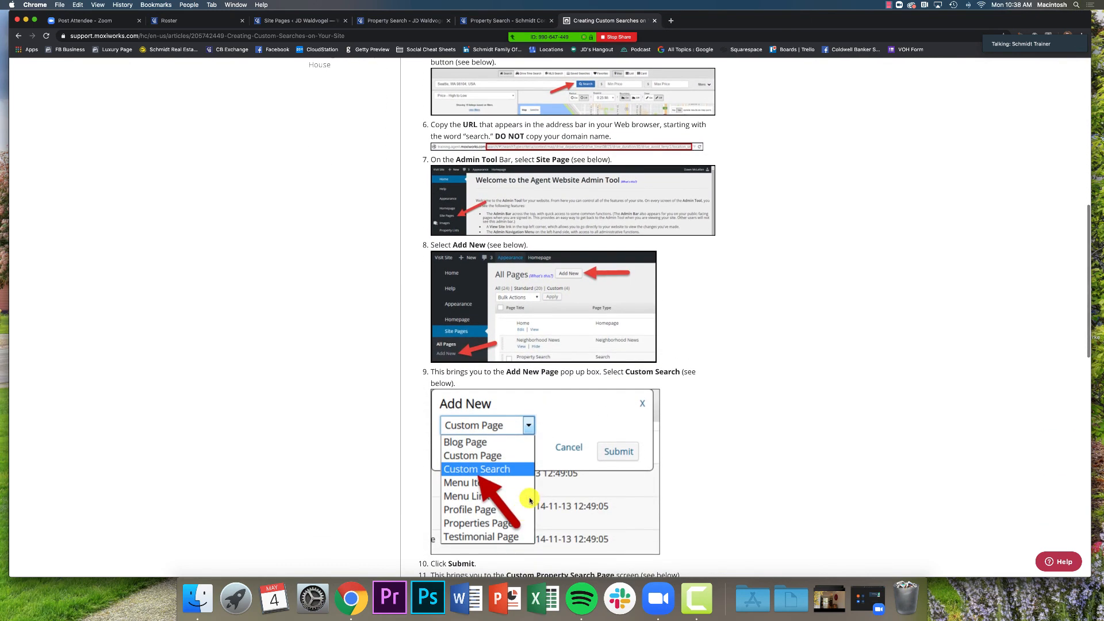
scroll(718, 494, "down", 3)
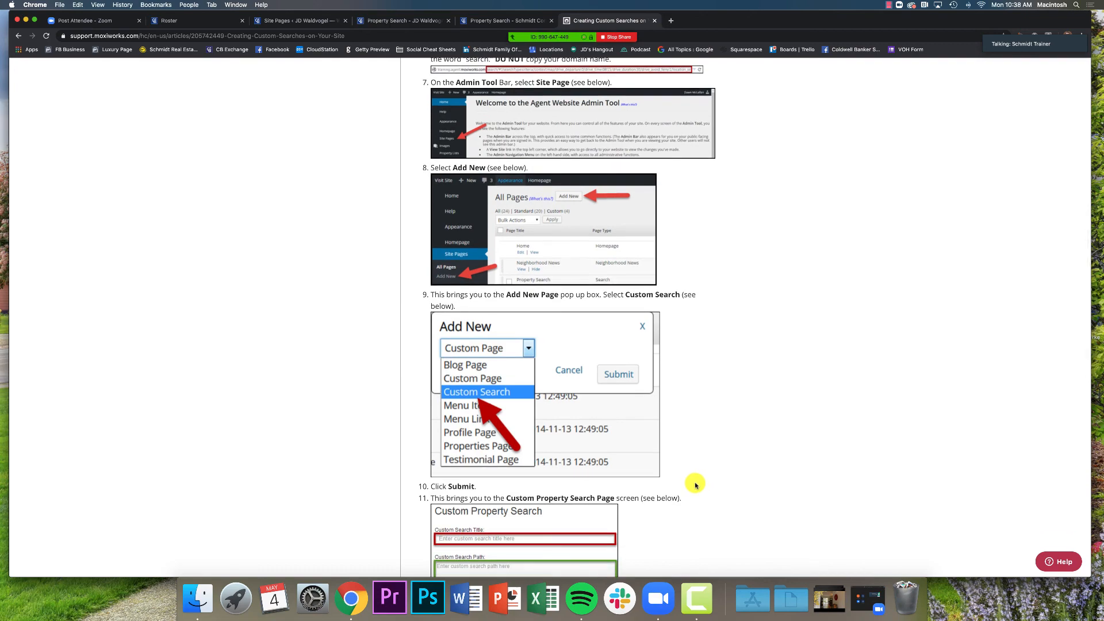